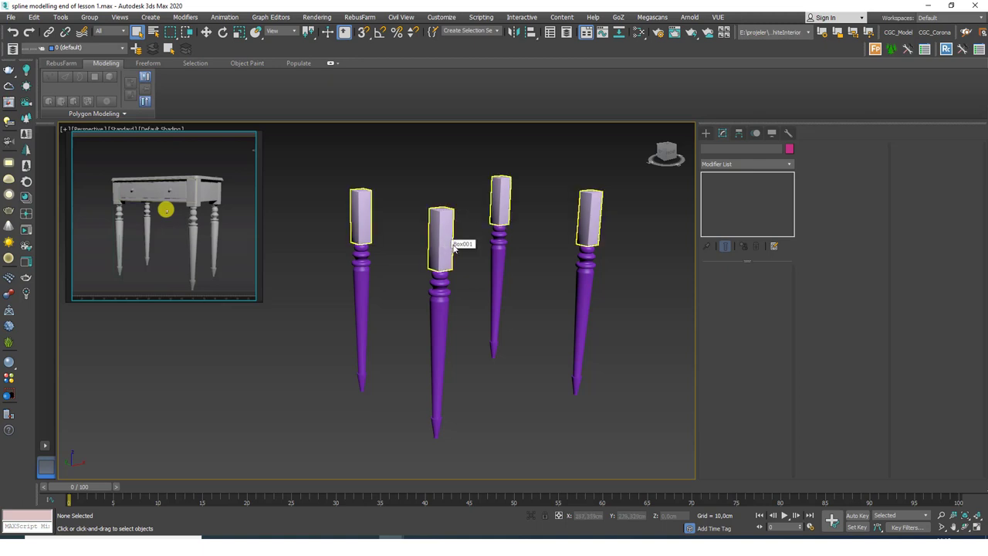
Select the square leg blocks and go to the base Box level of their modifier stack
{"action": "middle_click_drag", "start_coordinate": [445, 244], "coordinate": [452, 248], "text": "alt"}
{"action": "scroll", "coordinate": [452, 249], "scroll_direction": "up", "scroll_amount": 4}
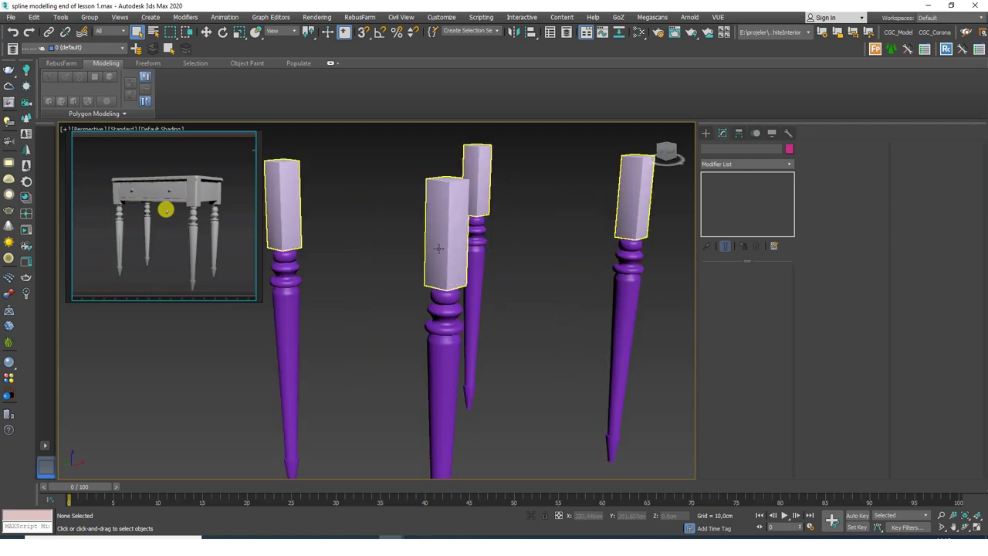
{"action": "scroll", "coordinate": [212, 186], "scroll_direction": "up", "scroll_amount": 4}
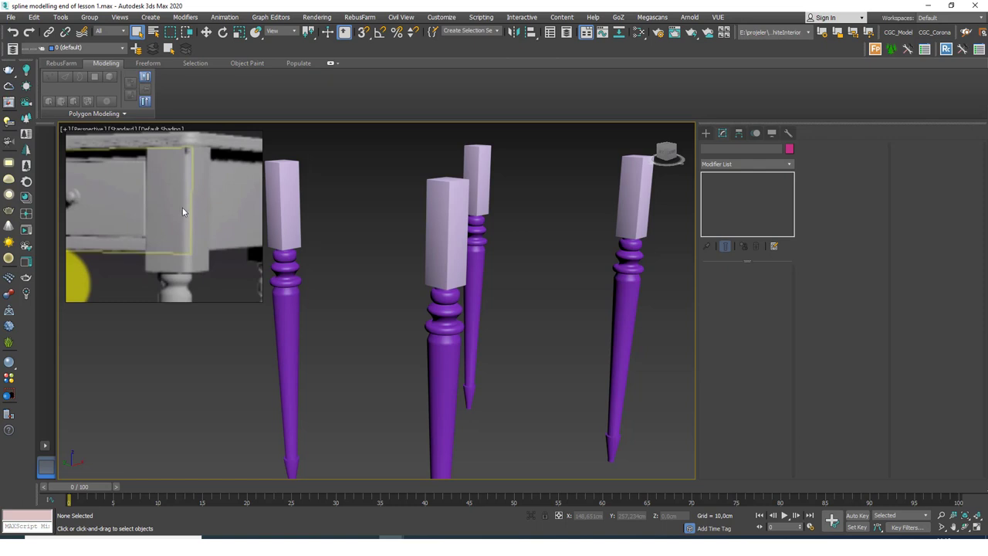
{"action": "left_click", "coordinate": [447, 233]}
{"action": "scroll", "coordinate": [447, 239], "scroll_direction": "down", "scroll_amount": 3}
{"action": "middle_click_drag", "start_coordinate": [525, 313], "coordinate": [610, 289], "text": "alt"}
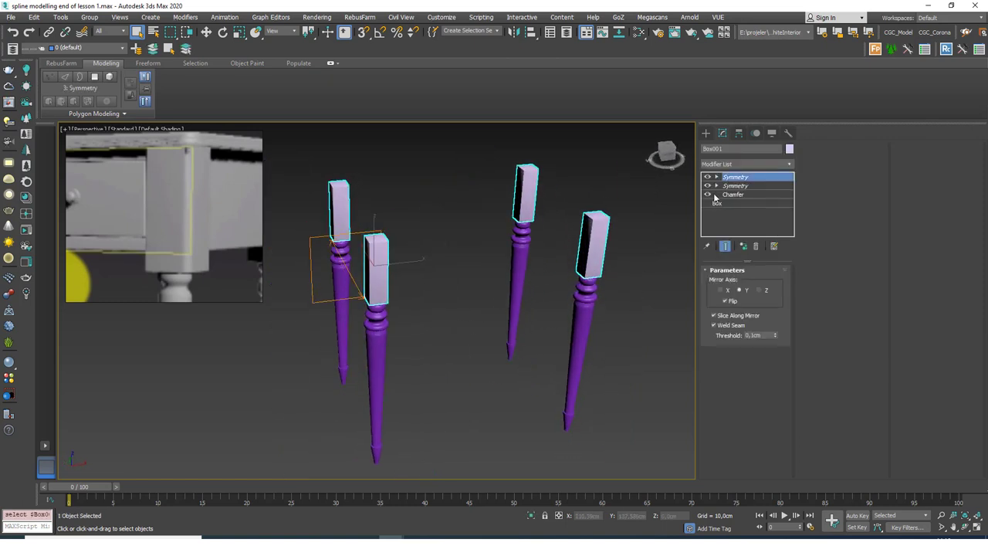
{"action": "scroll", "coordinate": [591, 226], "scroll_direction": "up", "scroll_amount": 5}
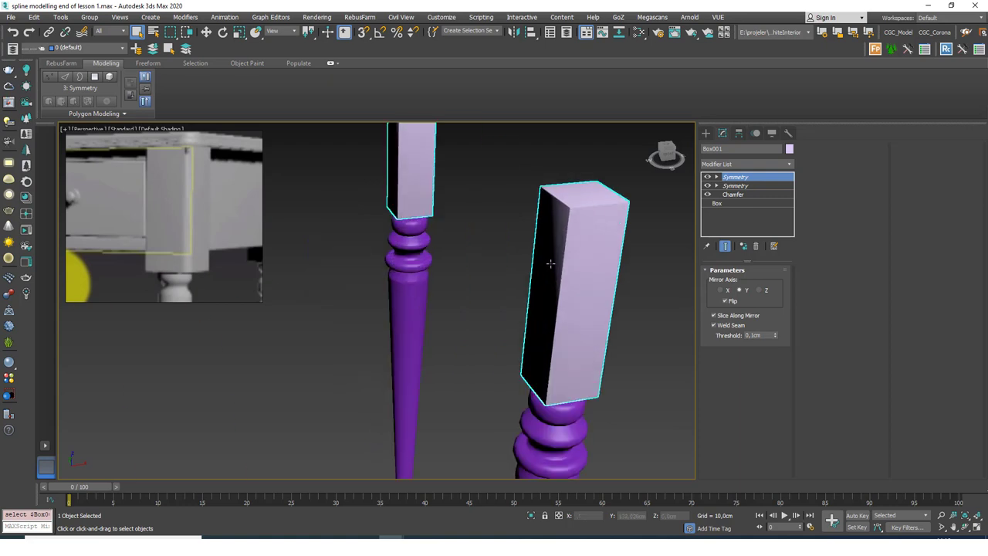
{"action": "left_click", "coordinate": [724, 204]}
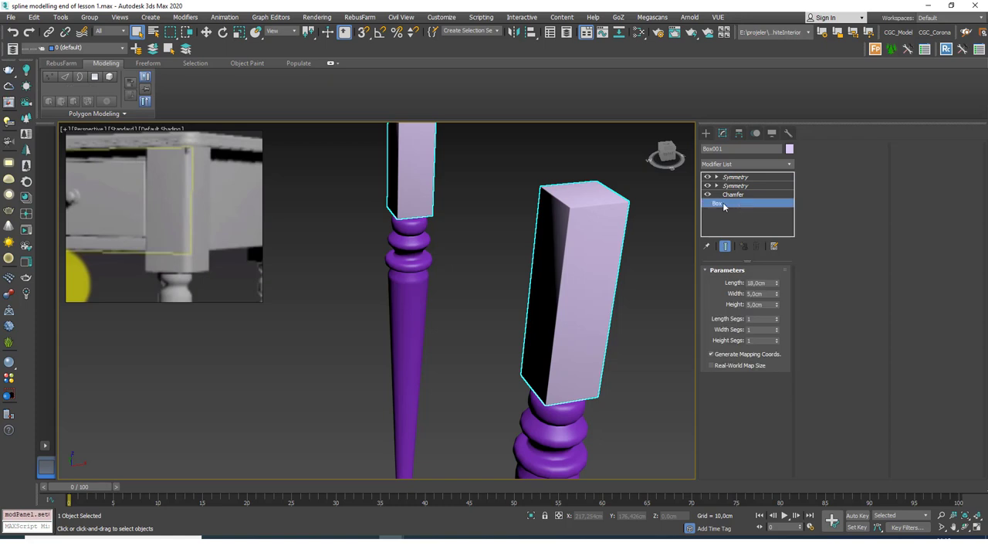
Turn off the end result display so only the original block shows, and examine its outer corner against the reference
{"action": "scroll", "coordinate": [526, 273], "scroll_direction": "down", "scroll_amount": 8}
{"action": "scroll", "coordinate": [496, 258], "scroll_direction": "up", "scroll_amount": 2}
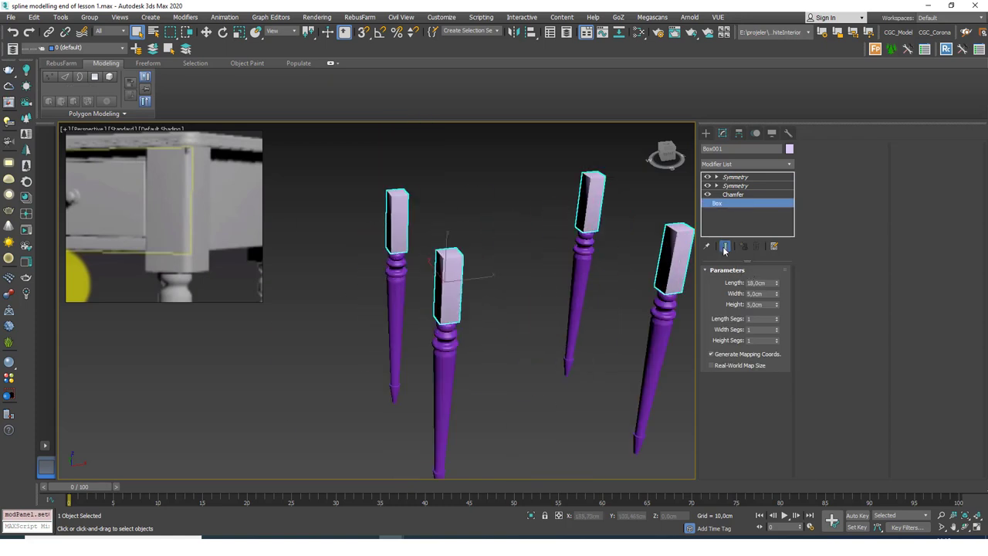
{"action": "middle_click_drag", "start_coordinate": [377, 297], "coordinate": [423, 281], "text": "alt"}
{"action": "scroll", "coordinate": [424, 282], "scroll_direction": "up", "scroll_amount": 3}
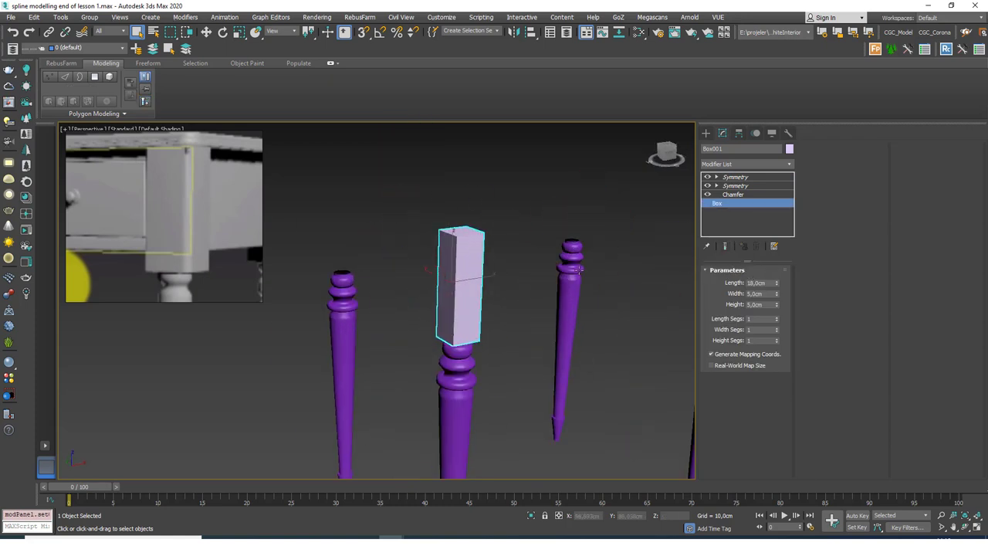
{"action": "middle_click_drag", "start_coordinate": [344, 286], "coordinate": [417, 272], "text": "alt"}
{"action": "scroll", "coordinate": [434, 269], "scroll_direction": "up", "scroll_amount": 5}
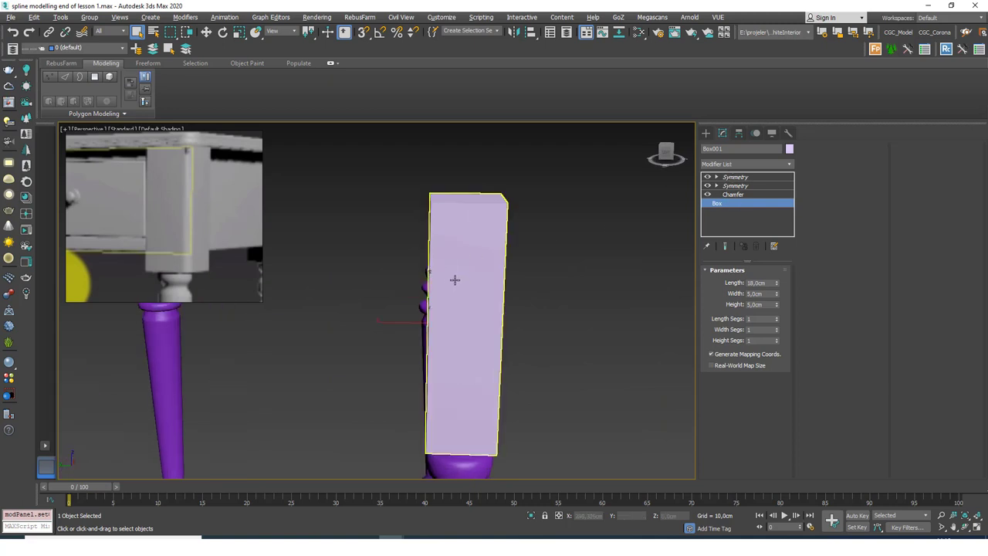
{"action": "middle_click_drag", "start_coordinate": [455, 281], "coordinate": [425, 278], "text": "alt"}
{"action": "scroll", "coordinate": [425, 278], "scroll_direction": "down", "scroll_amount": 4}
{"action": "middle_click_drag", "start_coordinate": [497, 293], "coordinate": [462, 289], "text": "alt"}
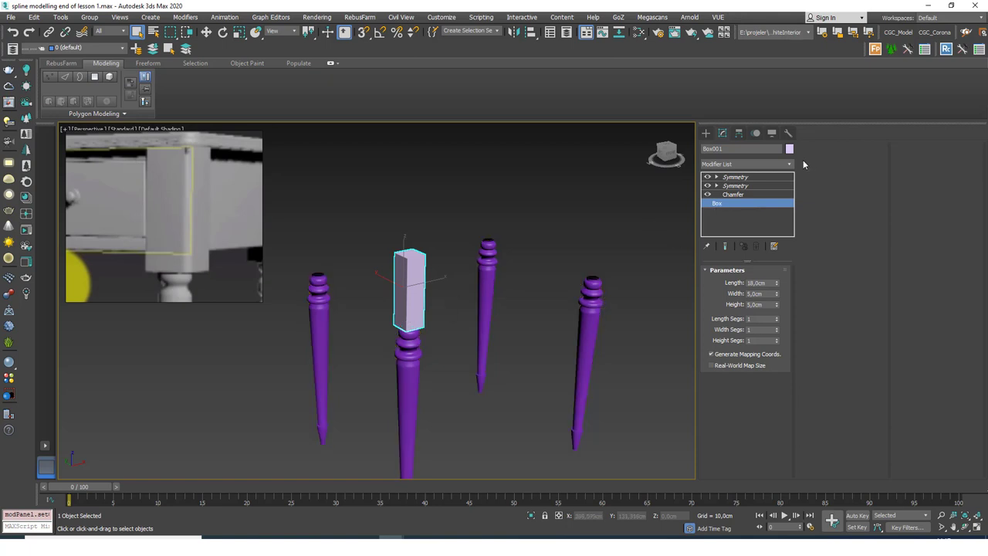
Add an Edit Poly modifier directly above the Box level and enter edge editing
{"action": "left_click", "coordinate": [767, 164]}
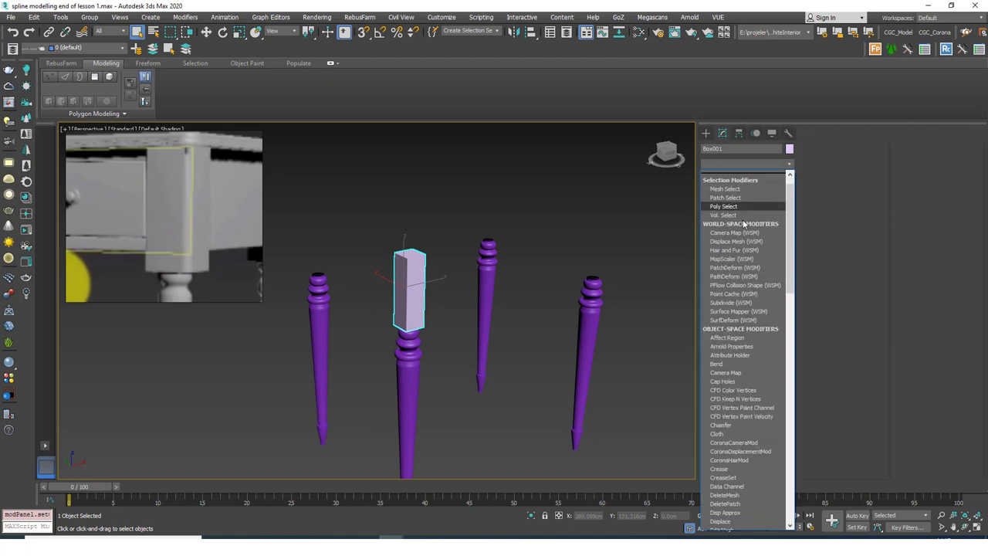
{"action": "key", "text": "e"}
{"action": "left_click", "coordinate": [729, 203]}
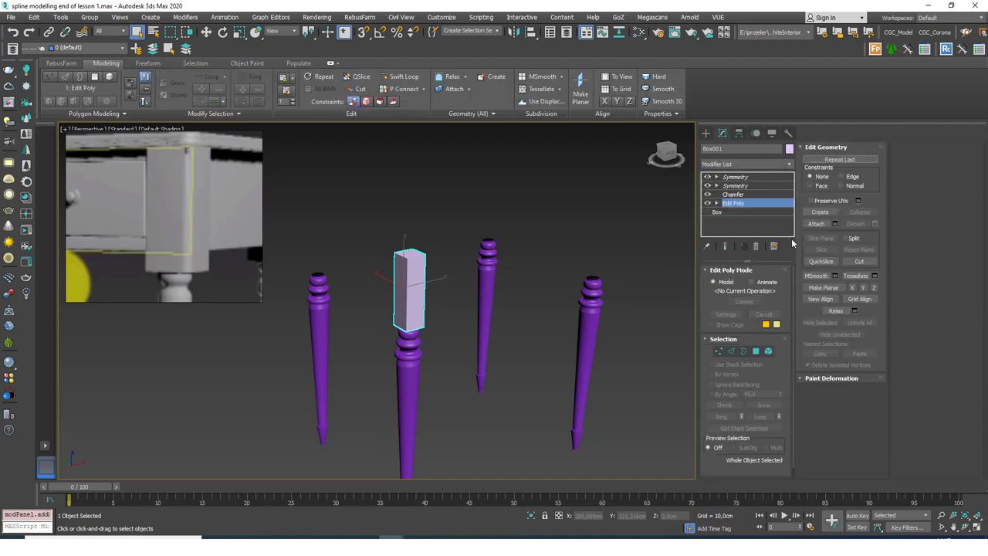
{"action": "left_click", "coordinate": [731, 351]}
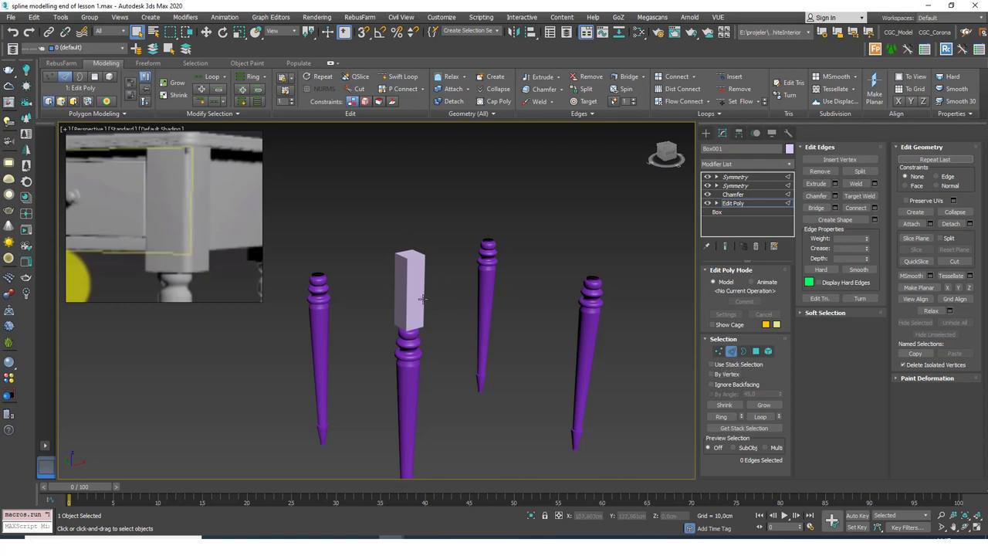
Chamfer the leg block's outer vertical edge by 0.866 cm, raising the segment count to round the corner
{"action": "scroll", "coordinate": [407, 267], "scroll_direction": "up", "scroll_amount": 10}
{"action": "scroll", "coordinate": [423, 267], "scroll_direction": "down", "scroll_amount": 4}
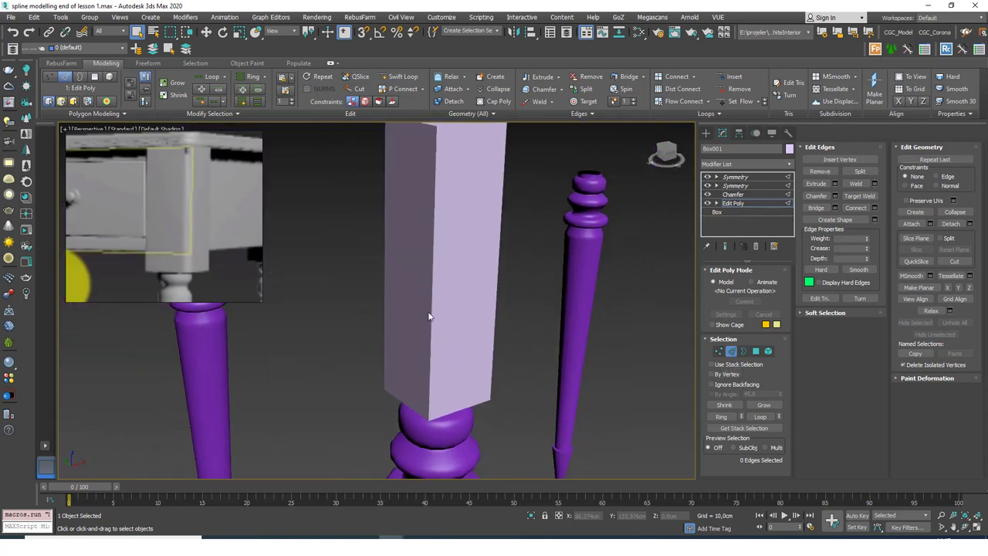
{"action": "left_click", "coordinate": [431, 319]}
{"action": "middle_click_drag", "start_coordinate": [431, 320], "coordinate": [453, 335], "text": "alt"}
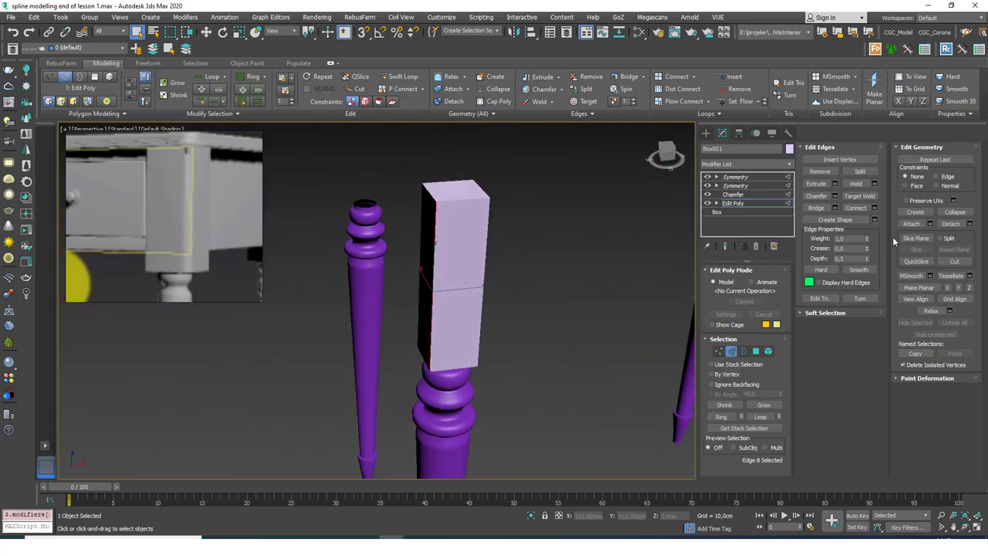
{"action": "left_click", "coordinate": [834, 196]}
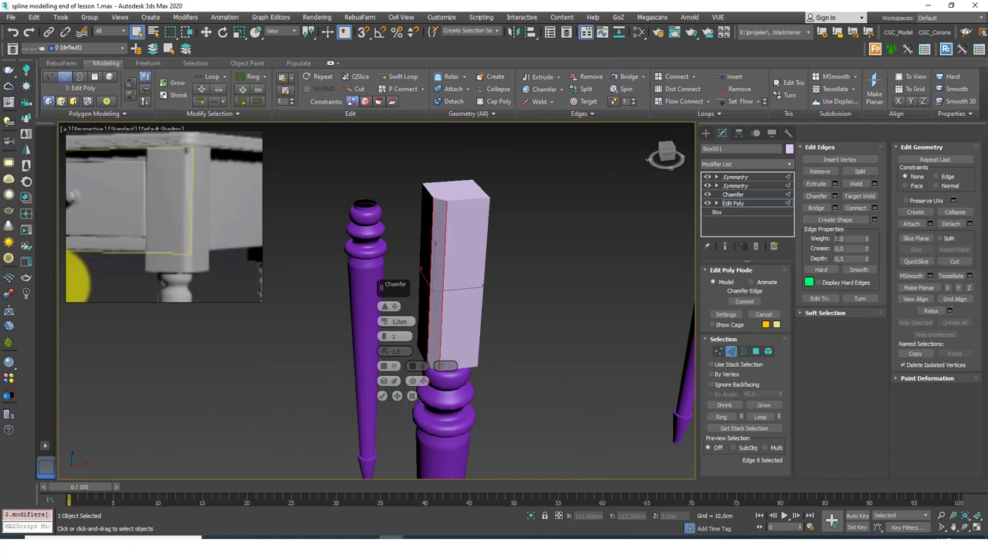
{"action": "mouse_move", "coordinate": [383, 321]}
{"action": "left_mouse_down"}
{"action": "mouse_move", "coordinate": [383, 313]}
{"action": "mouse_move", "coordinate": [383, 338]}
{"action": "left_mouse_up"}
{"action": "left_click", "coordinate": [383, 335]}
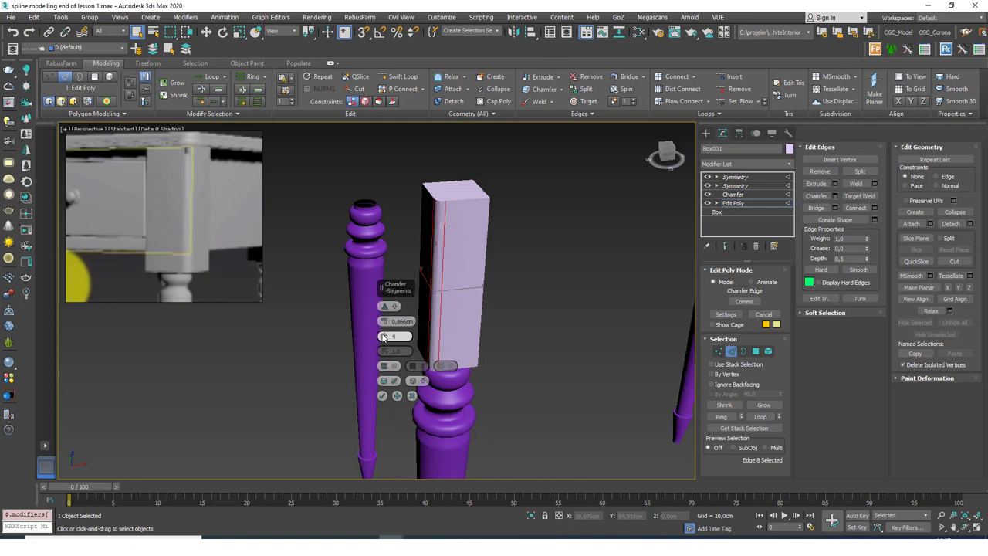
{"action": "left_click", "coordinate": [383, 337]}
{"action": "middle_click_drag", "start_coordinate": [456, 310], "coordinate": [567, 296], "text": "alt"}
{"action": "left_click", "coordinate": [382, 395]}
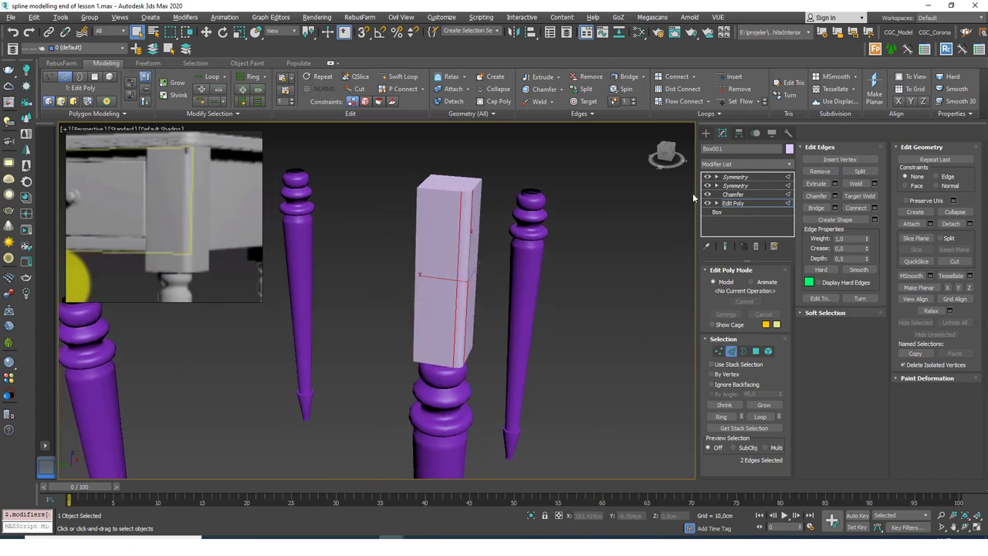
Leave edge editing and return to the top Symmetry modifier to check the rounded corner on all four leg blocks
{"action": "left_click", "coordinate": [747, 201]}
{"action": "left_click", "coordinate": [735, 177]}
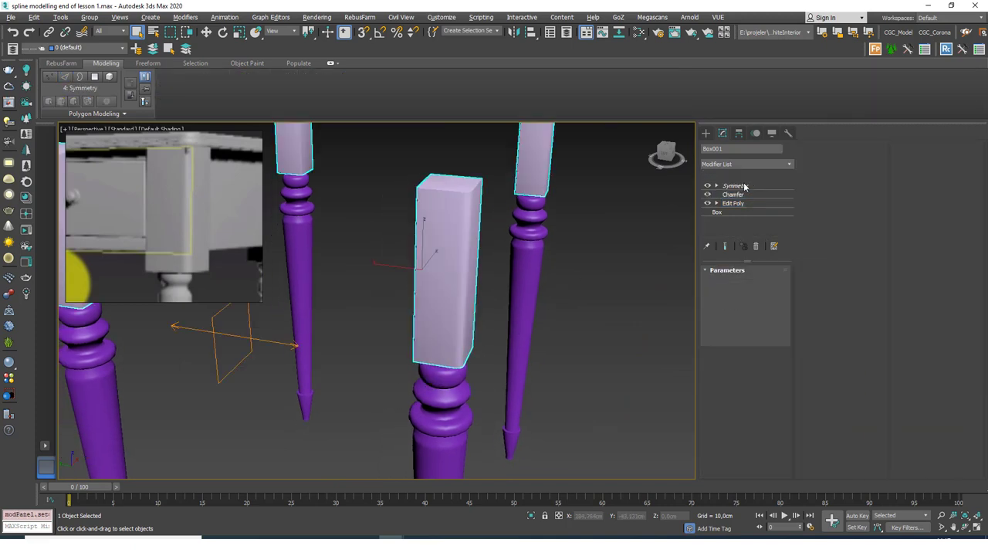
{"action": "middle_click_drag", "start_coordinate": [505, 297], "coordinate": [648, 250], "text": "alt"}
Set the Chamfer modifier's smoothing output to Smooth Chamfers Only and deselect the leg blocks
{"action": "left_click", "coordinate": [736, 195]}
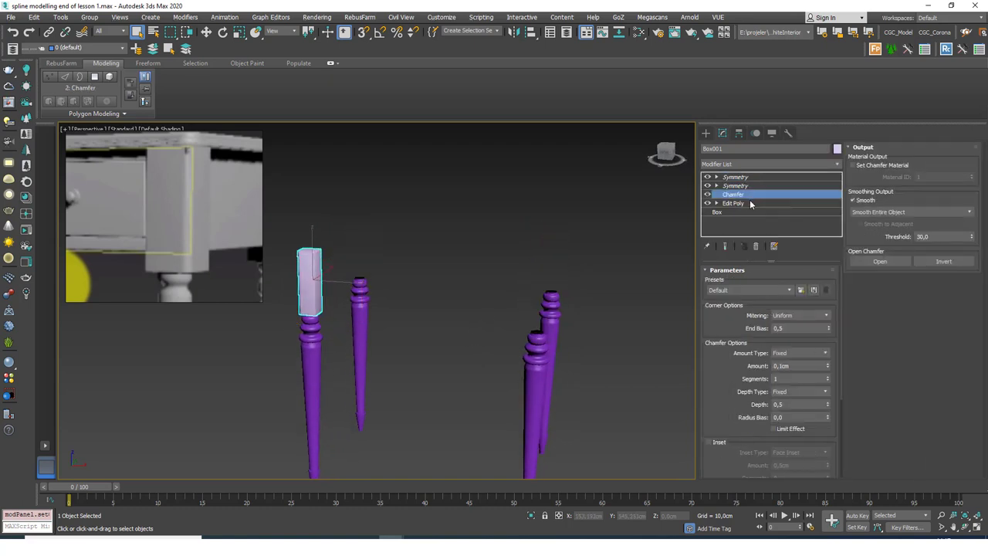
{"action": "left_click", "coordinate": [887, 212]}
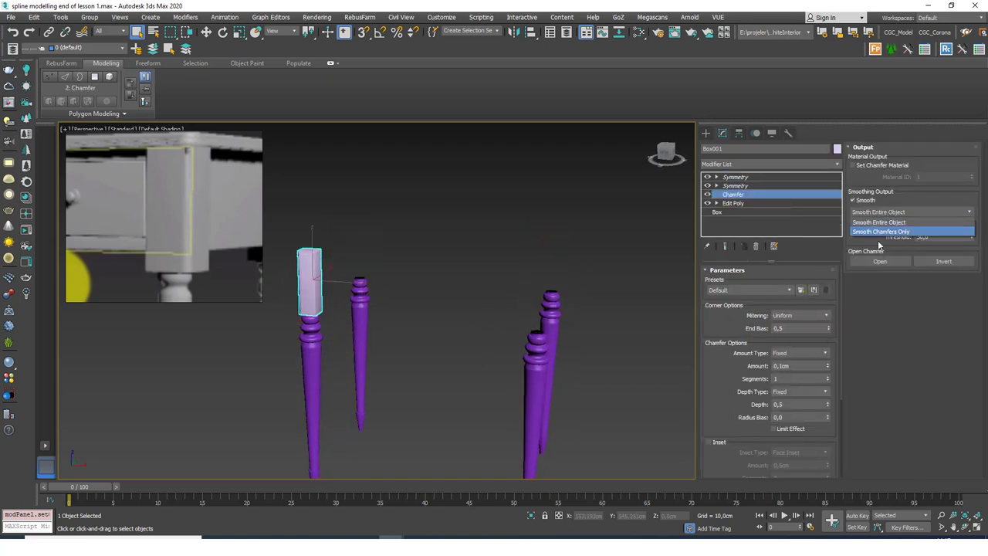
{"action": "left_click", "coordinate": [880, 233]}
{"action": "left_click", "coordinate": [626, 282]}
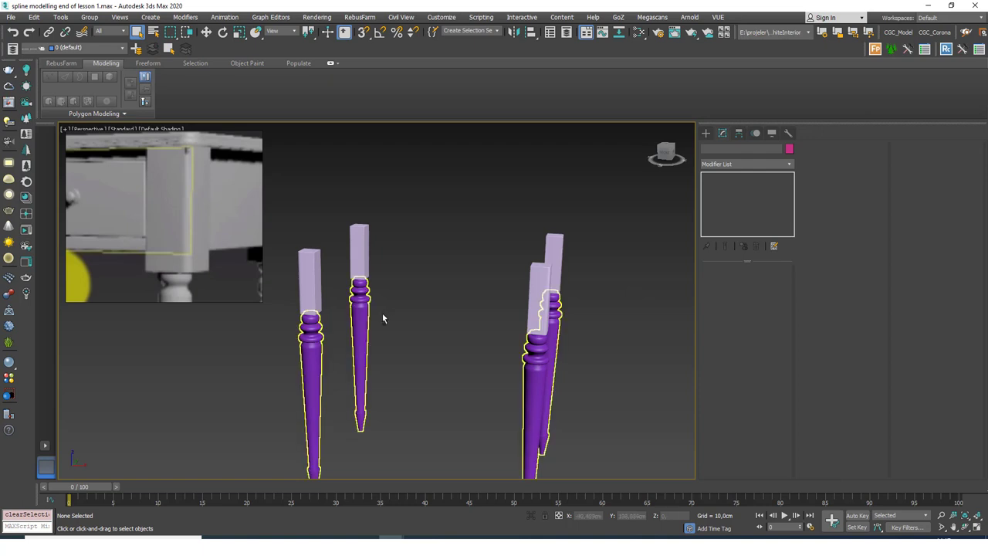
{"action": "middle_click_drag", "start_coordinate": [382, 314], "coordinate": [469, 249], "text": "alt"}
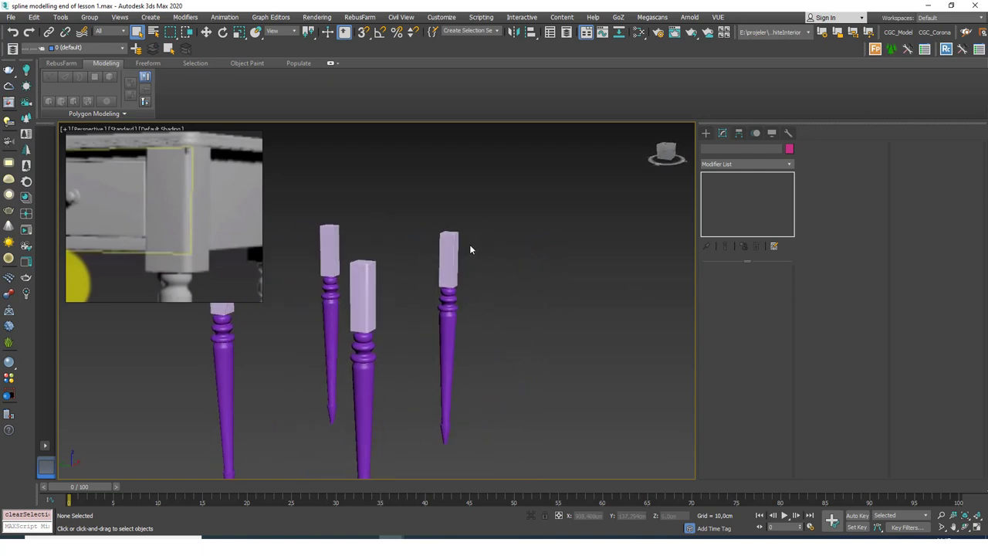
Disable the Chamfer modifier on the leg blocks, then deselect them
{"action": "left_click", "coordinate": [450, 253]}
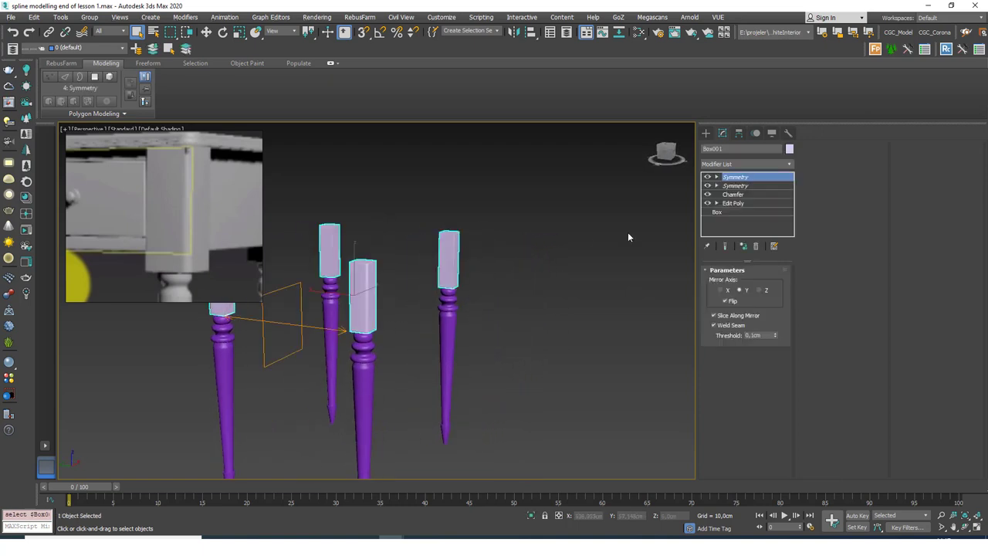
{"action": "left_click", "coordinate": [707, 196]}
{"action": "left_click", "coordinate": [428, 306]}
{"action": "middle_click_drag", "start_coordinate": [428, 305], "coordinate": [395, 309], "text": "alt"}
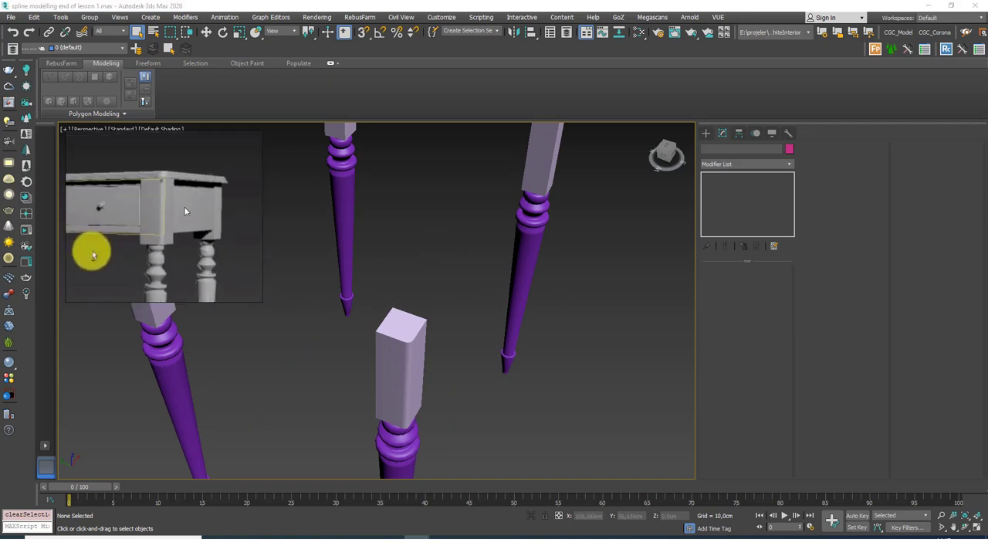
Switch to the Top view and isolate the square leg blocks from the turned legs
{"action": "middle_click_drag", "start_coordinate": [473, 265], "coordinate": [521, 255]}
{"action": "key", "text": "t"}
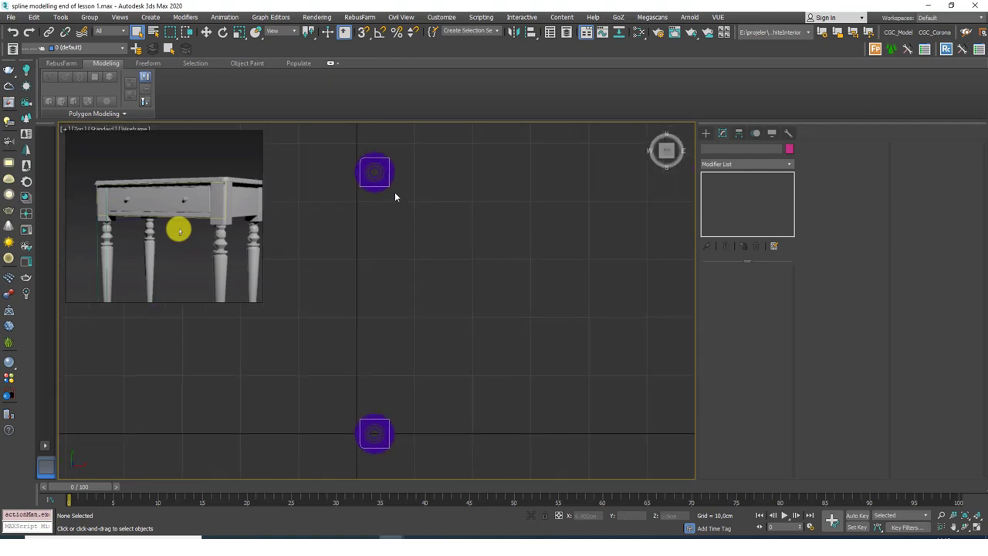
{"action": "left_click", "coordinate": [388, 171]}
{"action": "middle_click_drag", "start_coordinate": [388, 175], "coordinate": [399, 358]}
{"action": "key", "text": "alt+q"}
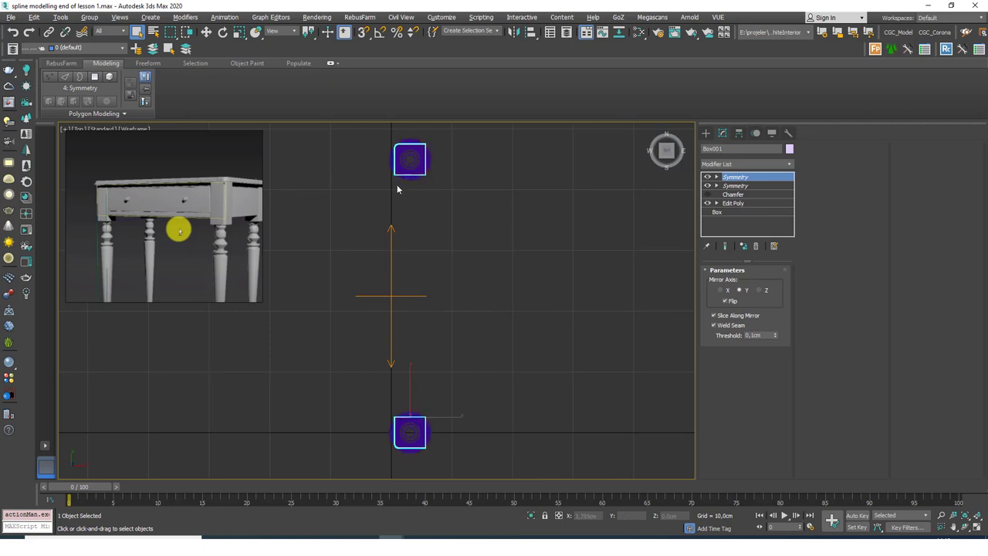
{"action": "key", "text": "alt+q"}
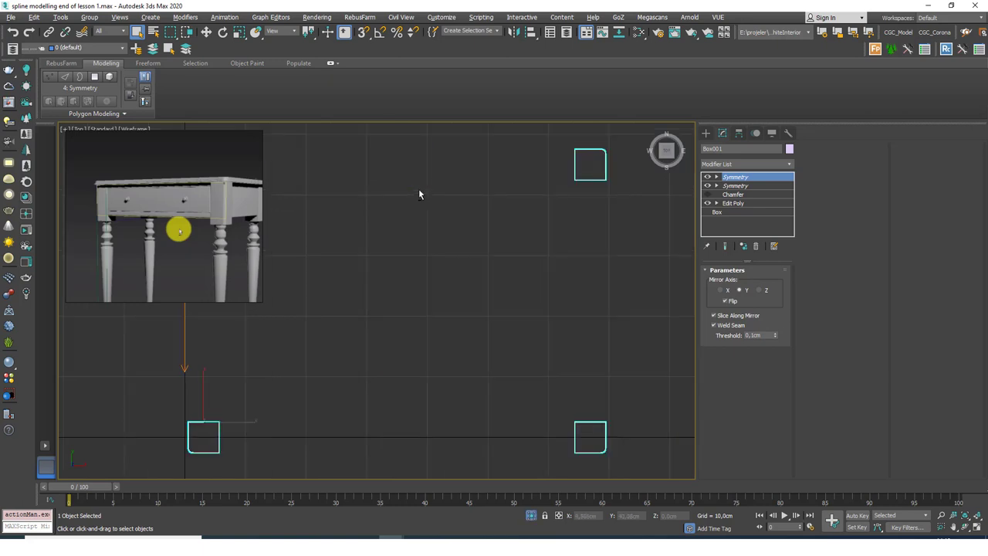
{"action": "middle_click_drag", "start_coordinate": [392, 273], "coordinate": [420, 257]}
{"action": "key", "text": "alt+q"}
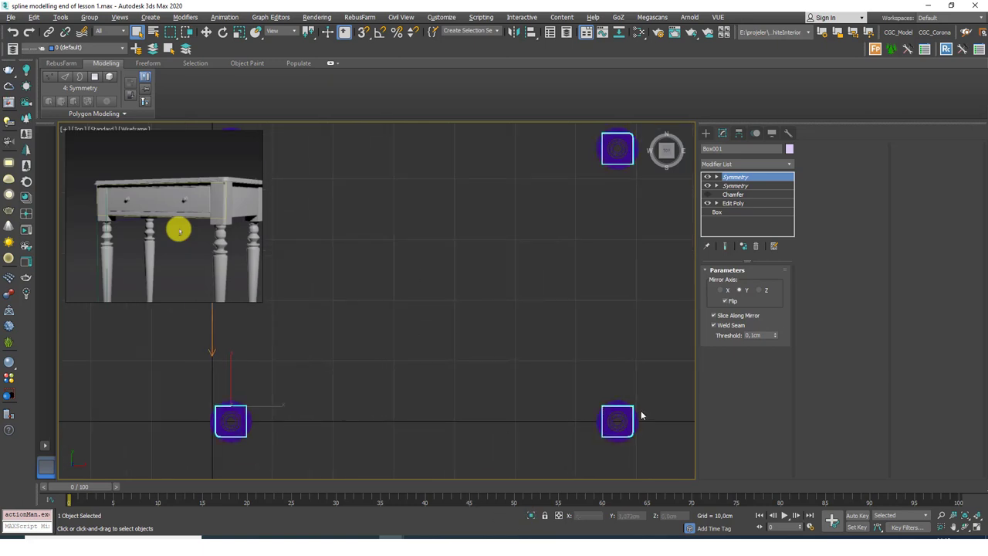
{"action": "left_click", "coordinate": [531, 520]}
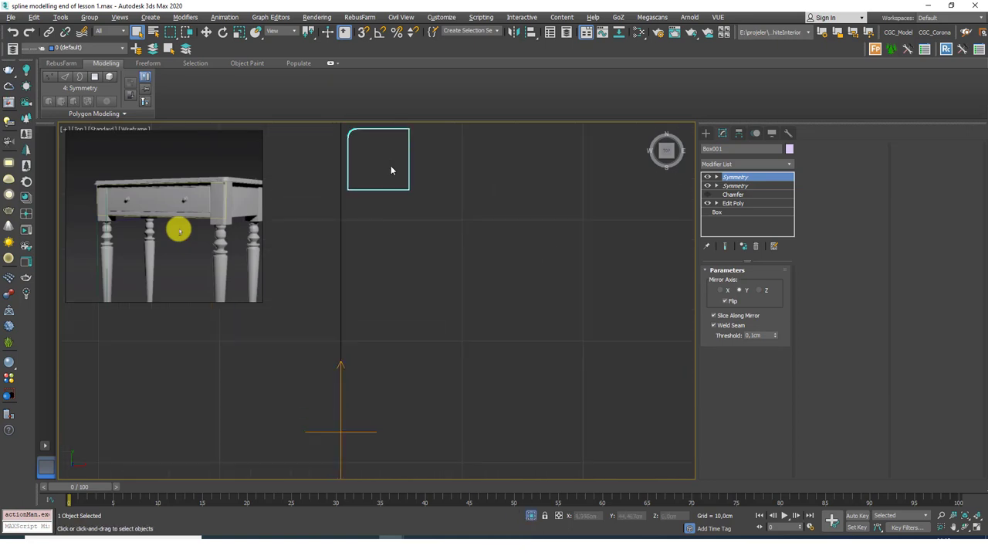
Start a standard Box primitive and turn on snapping with Vertex enabled
{"action": "left_click", "coordinate": [705, 133]}
{"action": "left_click", "coordinate": [724, 194]}
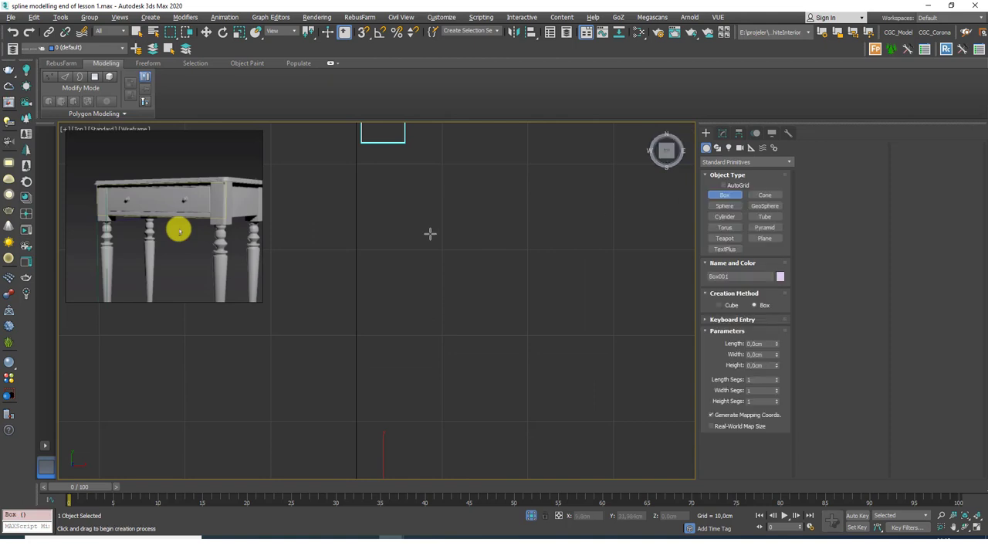
{"action": "scroll", "coordinate": [430, 233], "scroll_direction": "down", "scroll_amount": 3}
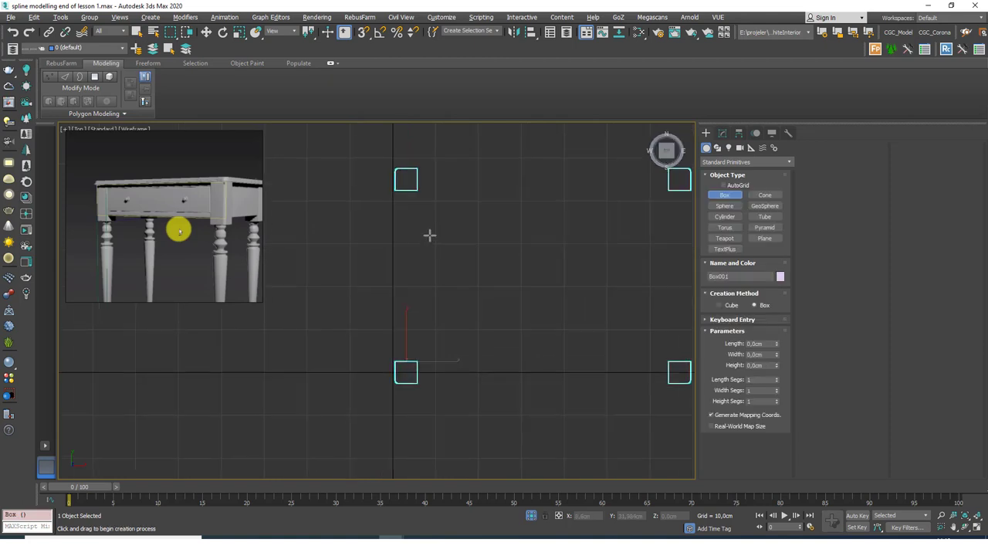
{"action": "right_click", "coordinate": [365, 32]}
{"action": "left_click", "coordinate": [438, 274]}
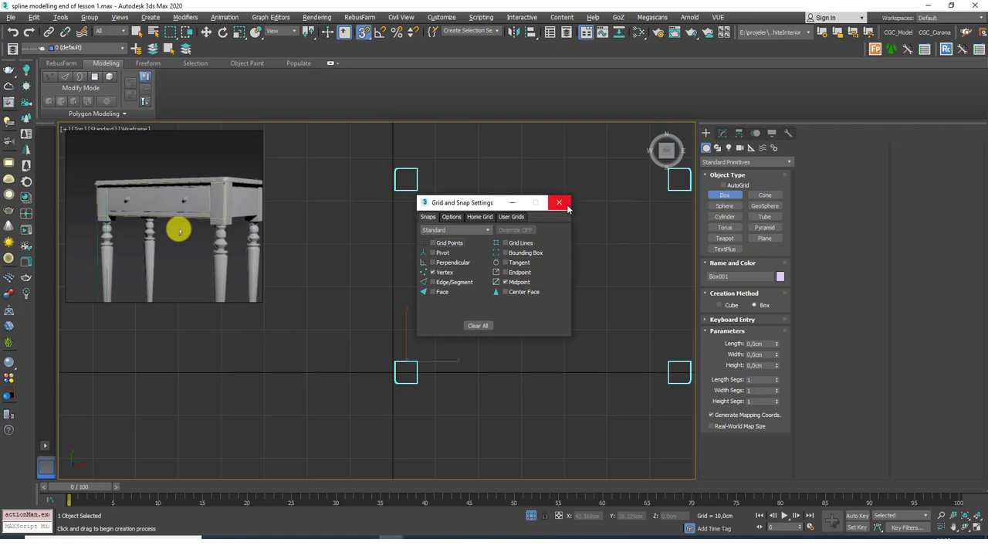
{"action": "left_click", "coordinate": [558, 203]}
Create a box about 40 cm long, 5 cm wide and 20 cm high between the facing corners of two leg blocks on one short side
{"action": "scroll", "coordinate": [394, 236], "scroll_direction": "up", "scroll_amount": 2}
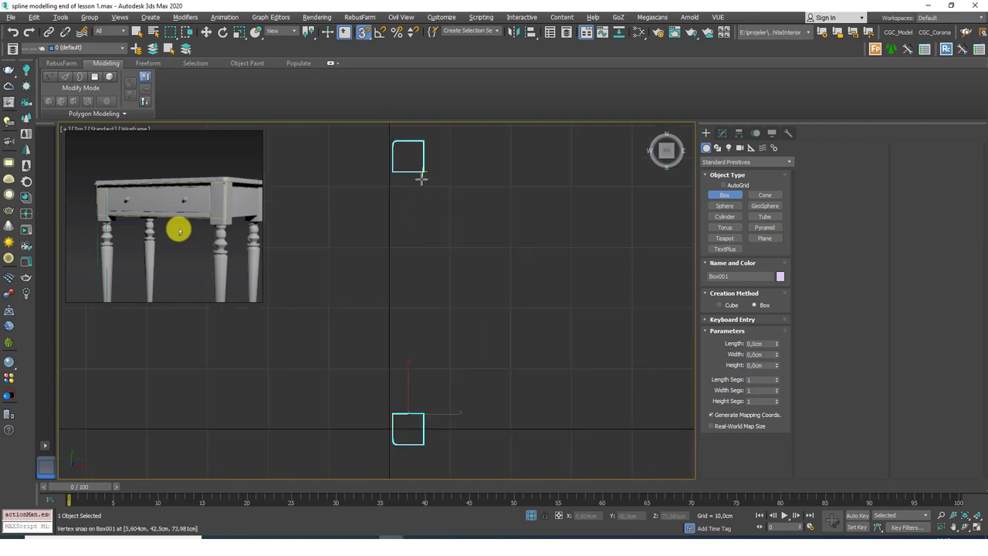
{"action": "left_click_drag", "start_coordinate": [422, 177], "coordinate": [392, 415]}
{"action": "left_click", "coordinate": [365, 285]}
{"action": "right_click", "coordinate": [324, 343]}
{"action": "mouse_move", "coordinate": [324, 343]}
{"action": "middle_mouse_down", "text": "alt"}
{"action": "mouse_move", "coordinate": [438, 293]}
{"action": "mouse_move", "coordinate": [509, 293]}
{"action": "mouse_move", "coordinate": [484, 298]}
{"action": "middle_mouse_up", "text": "alt"}
{"action": "scroll", "coordinate": [438, 293], "scroll_direction": "down", "scroll_amount": 2}
{"action": "key", "text": "F3"}
Set the short-side panel box's width to 2,5 cm and its height to -15 cm
{"action": "left_click", "coordinate": [723, 134]}
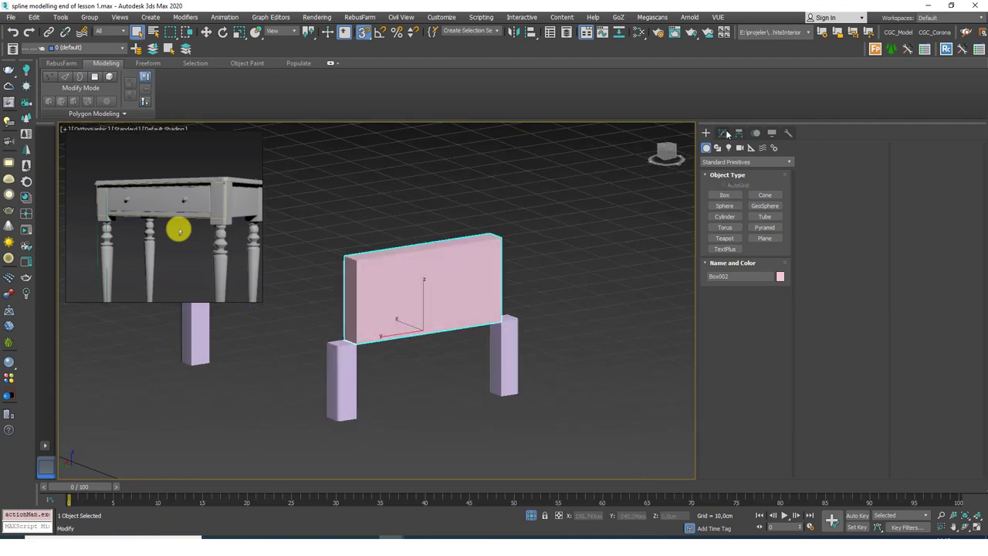
{"action": "double_click", "coordinate": [764, 294]}
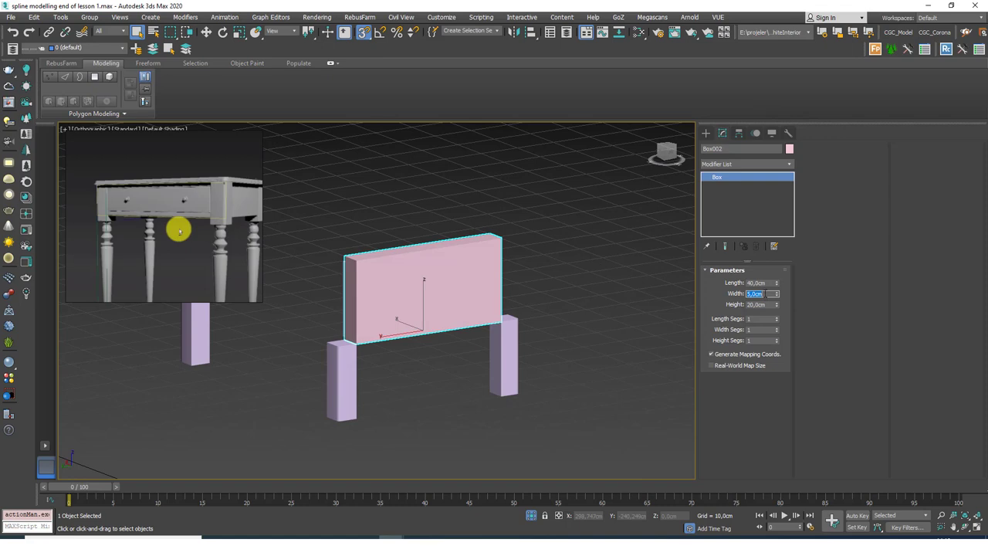
{"action": "type", "text": "2,5"}
{"action": "key", "text": "Return"}
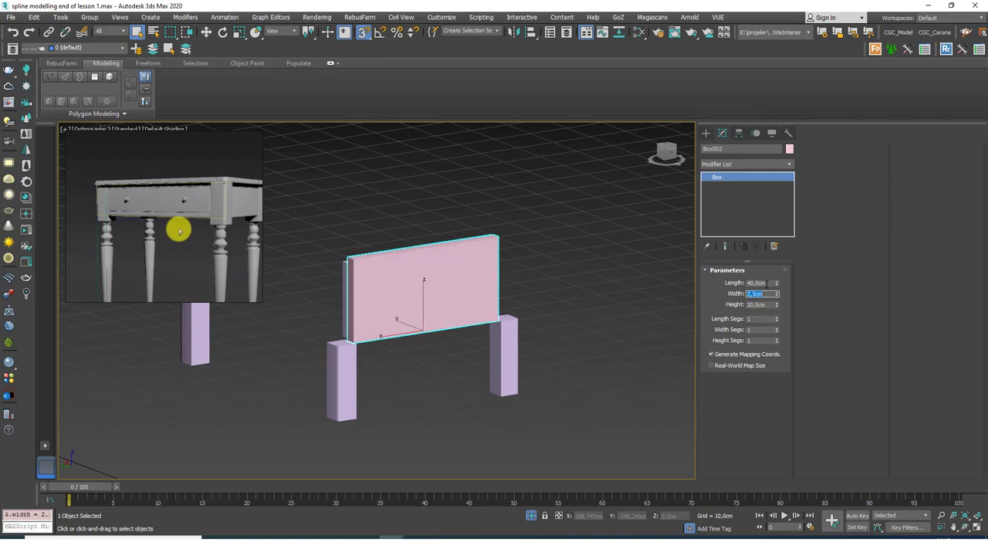
{"action": "double_click", "coordinate": [767, 283]}
{"action": "key", "text": "Tab"}
{"action": "key", "text": "Tab"}
{"action": "type", "text": "-15"}
{"action": "key", "text": "Return"}
{"action": "middle_click_drag", "start_coordinate": [394, 340], "coordinate": [274, 378], "text": "alt"}
{"action": "scroll", "coordinate": [412, 339], "scroll_direction": "up", "scroll_amount": 3}
{"action": "middle_click_drag", "start_coordinate": [457, 340], "coordinate": [433, 354], "text": "alt"}
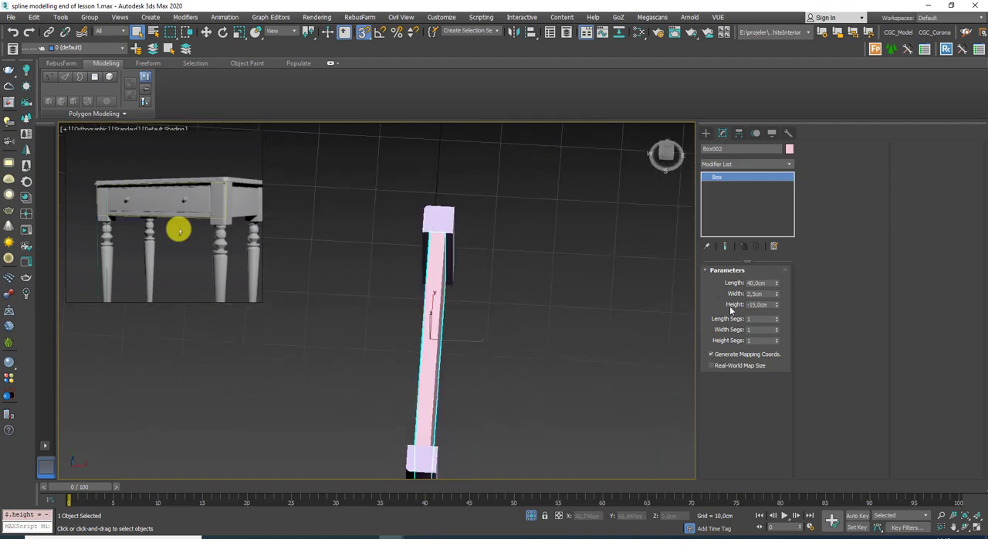
Move the short-side panel by an offset of -1 cm along X, towards the leg blocks' outer faces
{"action": "double_click", "coordinate": [757, 293]}
{"action": "middle_click_drag", "start_coordinate": [417, 320], "coordinate": [439, 304], "text": "alt"}
{"action": "key", "text": "w"}
{"action": "scroll", "coordinate": [464, 329], "scroll_direction": "up", "scroll_amount": 3}
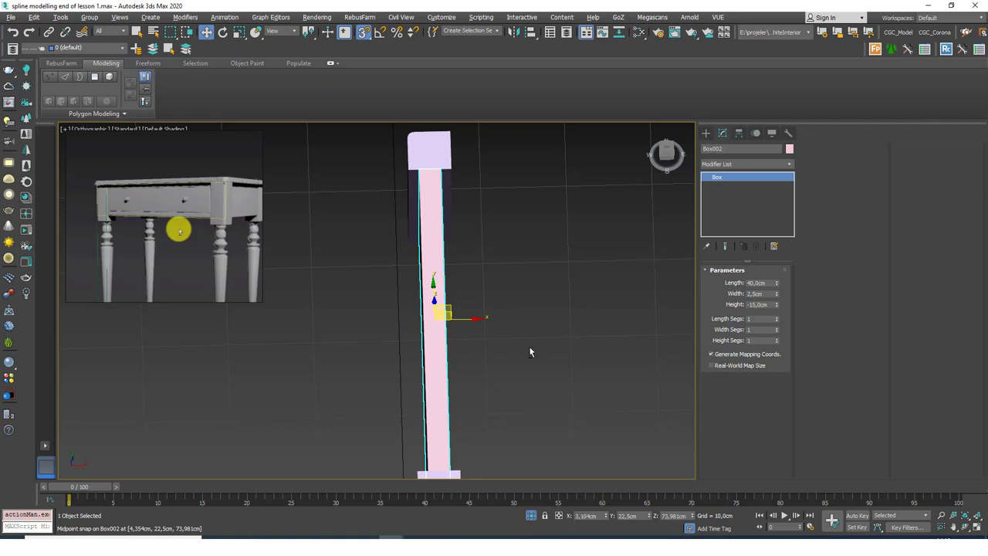
{"action": "middle_click_drag", "start_coordinate": [530, 352], "coordinate": [523, 388], "text": "alt"}
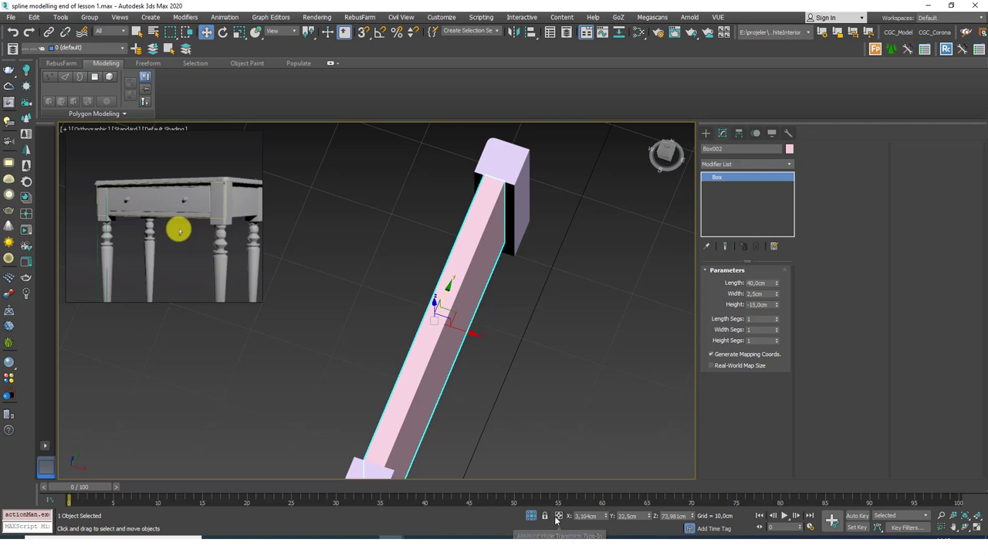
{"action": "left_click", "coordinate": [559, 516]}
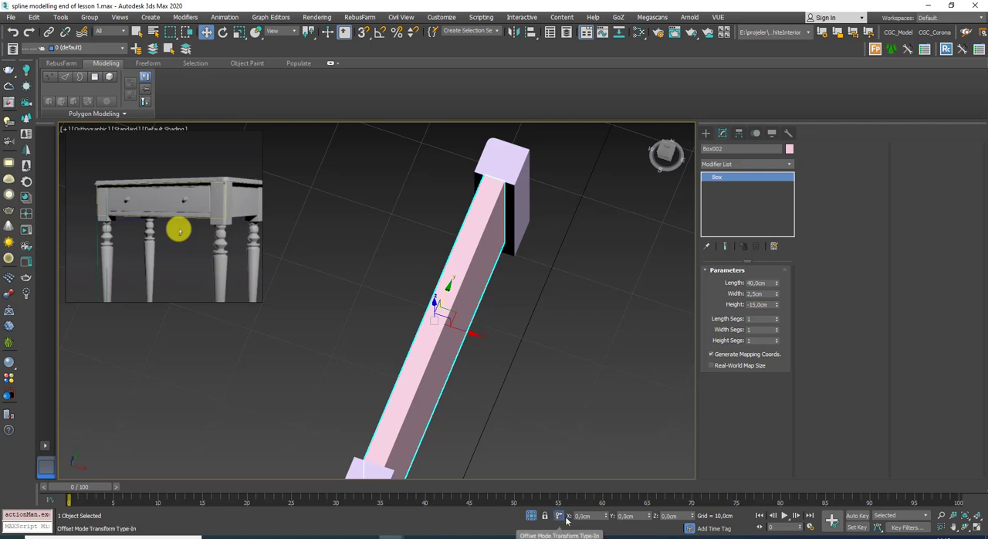
{"action": "left_click", "coordinate": [584, 515]}
{"action": "type", "text": "-"}
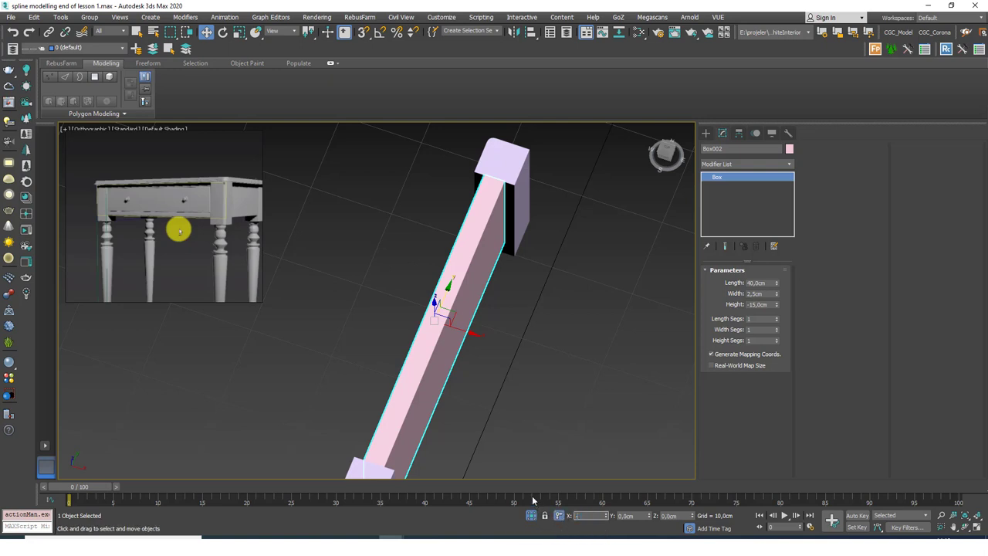
{"action": "type", "text": "1"}
{"action": "key", "text": "Return"}
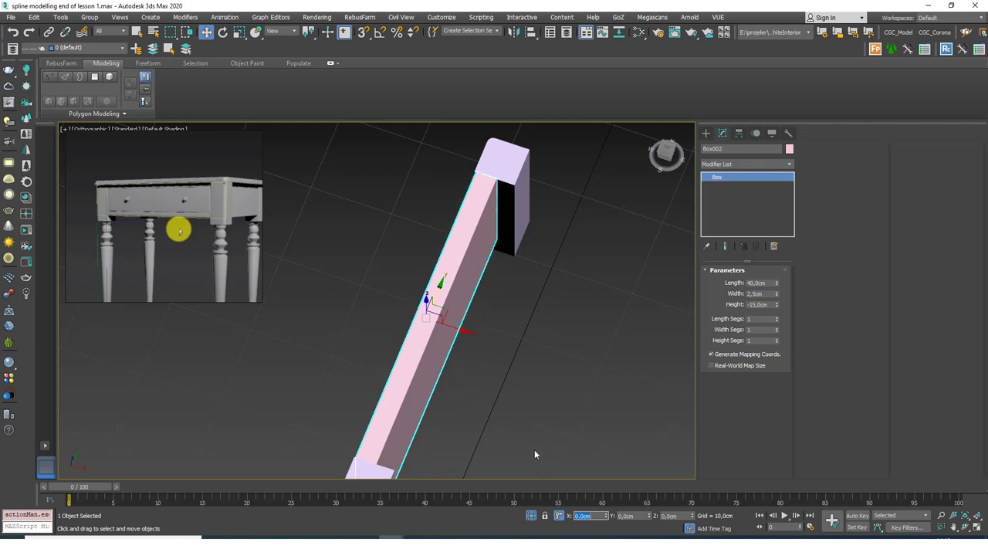
Examine how the short-side panel sits between its leg blocks with edged faces displayed, and compare it with the reference table
{"action": "middle_click_drag", "start_coordinate": [437, 278], "coordinate": [503, 272], "text": "alt"}
{"action": "left_click", "coordinate": [563, 287]}
{"action": "key", "text": "F4"}
{"action": "scroll", "coordinate": [521, 290], "scroll_direction": "down", "scroll_amount": 2}
{"action": "middle_click_drag", "start_coordinate": [496, 319], "coordinate": [509, 309], "text": "alt"}
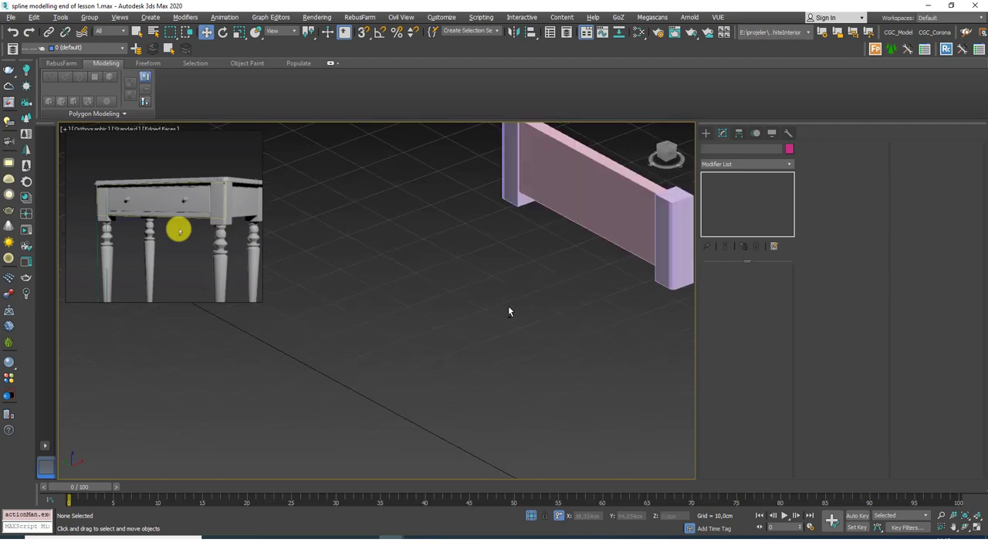
{"action": "left_click", "coordinate": [594, 183]}
{"action": "key", "text": "z"}
{"action": "middle_click_drag", "start_coordinate": [434, 259], "coordinate": [531, 197], "text": "alt"}
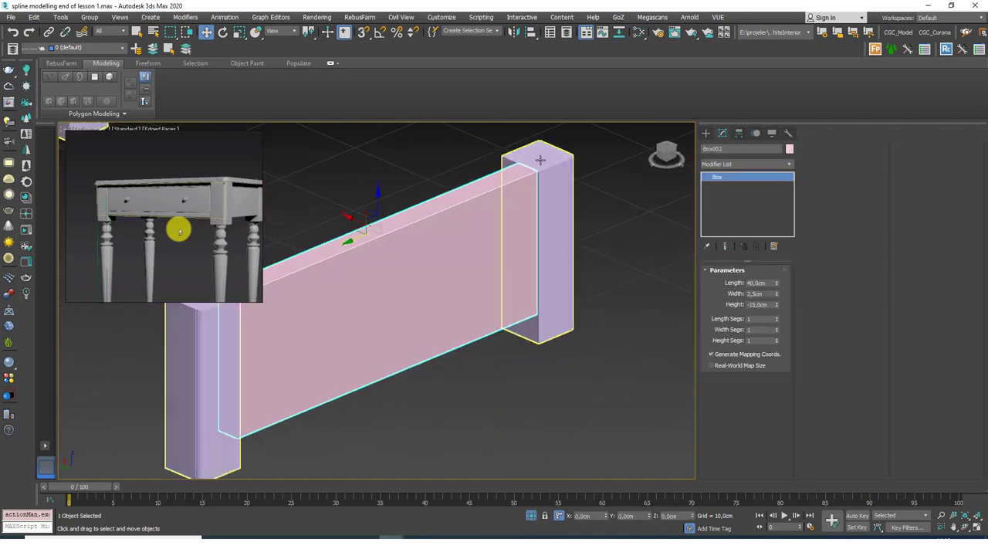
{"action": "scroll", "coordinate": [532, 198], "scroll_direction": "up", "scroll_amount": 5}
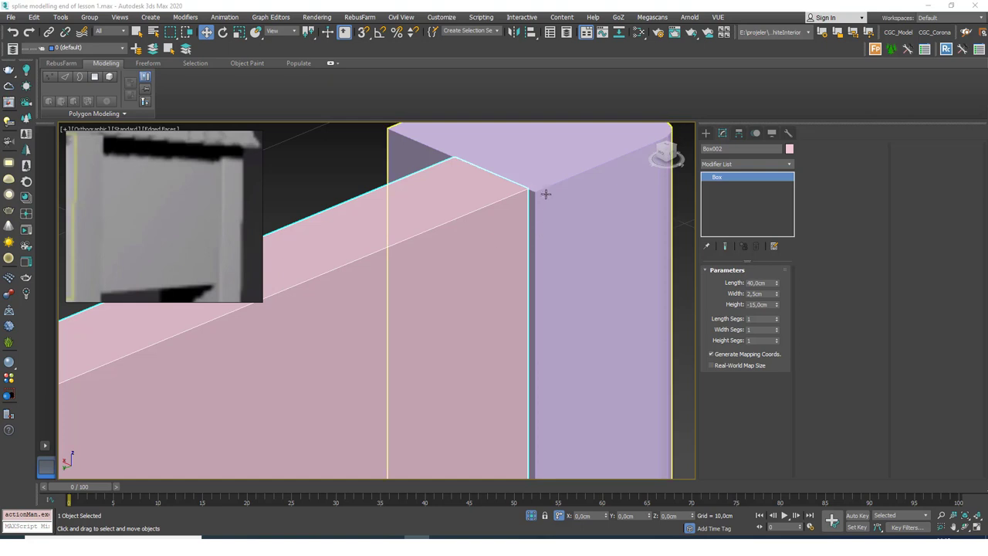
{"action": "scroll", "coordinate": [507, 316], "scroll_direction": "down", "scroll_amount": 5}
{"action": "left_click", "coordinate": [397, 360]}
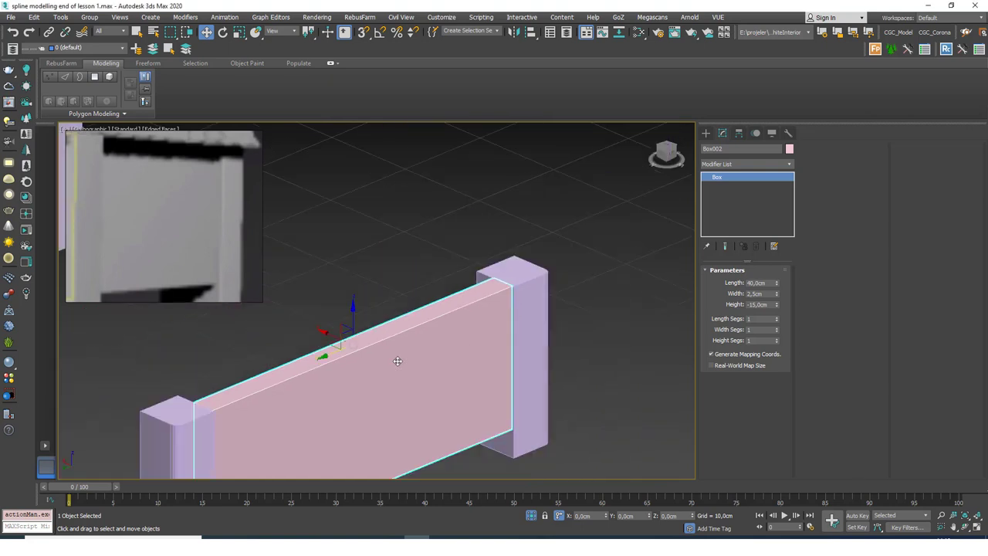
{"action": "scroll", "coordinate": [398, 360], "scroll_direction": "down", "scroll_amount": 3}
{"action": "middle_click_drag", "start_coordinate": [399, 407], "coordinate": [487, 349]}
{"action": "scroll", "coordinate": [201, 230], "scroll_direction": "down", "scroll_amount": 4}
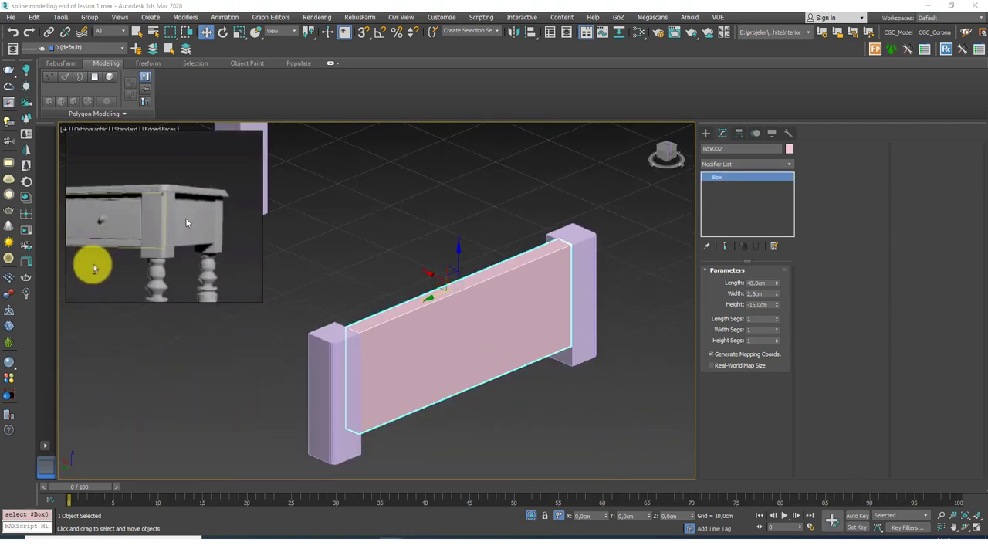
In the Top view, copy the short-side panel along X to near the leg blocks on the opposite short side, using the Copy option
{"action": "middle_click_drag", "start_coordinate": [439, 285], "coordinate": [548, 298], "text": "alt"}
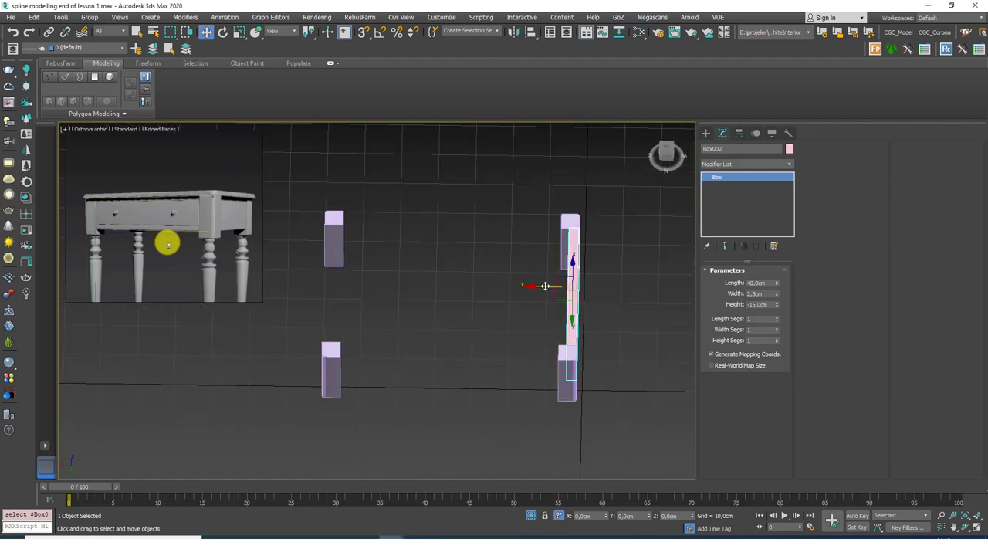
{"action": "key", "text": "t"}
{"action": "key", "text": "z"}
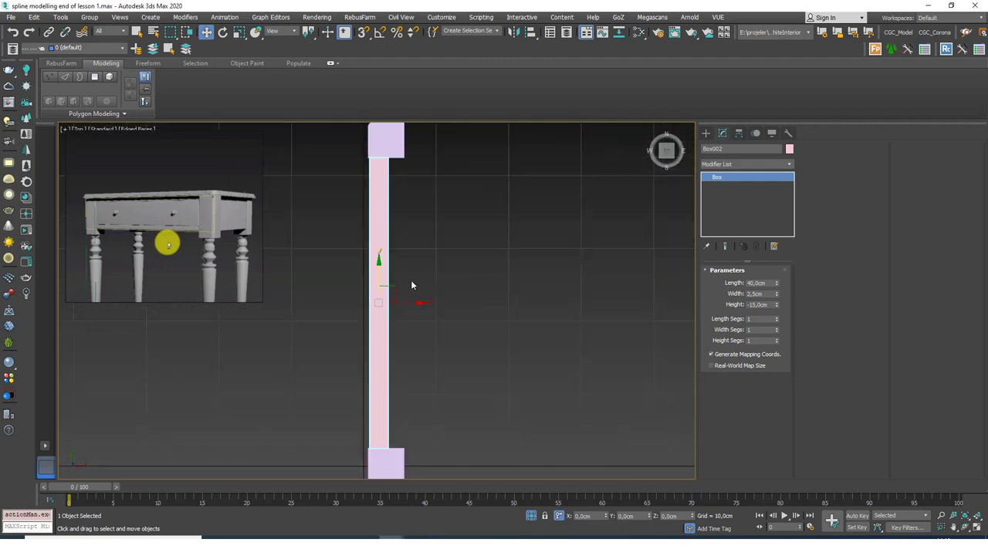
{"action": "scroll", "coordinate": [406, 266], "scroll_direction": "down", "scroll_amount": 6}
{"action": "middle_click_drag", "start_coordinate": [539, 256], "coordinate": [474, 255]}
{"action": "scroll", "coordinate": [474, 254], "scroll_direction": "up", "scroll_amount": 4}
{"action": "middle_click_drag", "start_coordinate": [116, 272], "coordinate": [206, 267]}
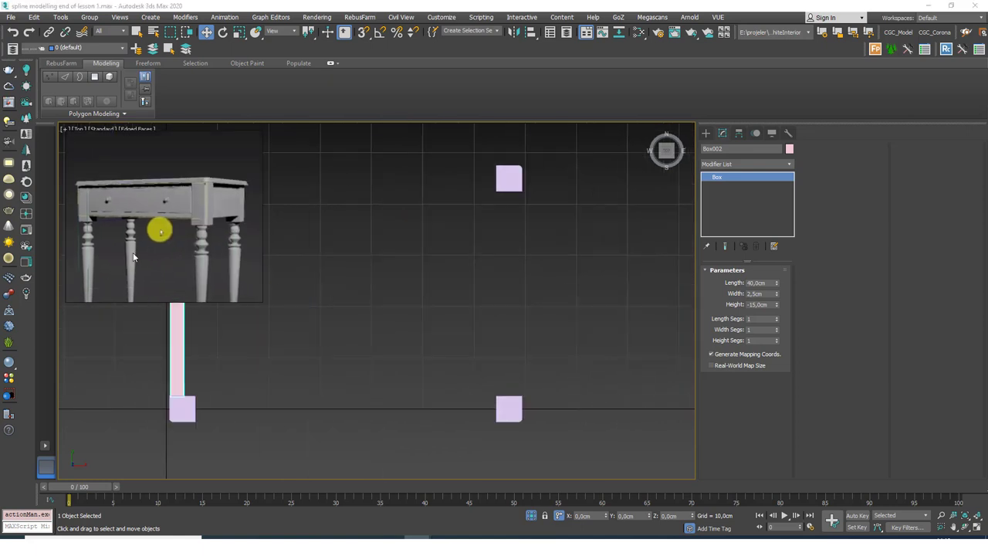
{"action": "middle_click_drag", "start_coordinate": [275, 277], "coordinate": [389, 287]}
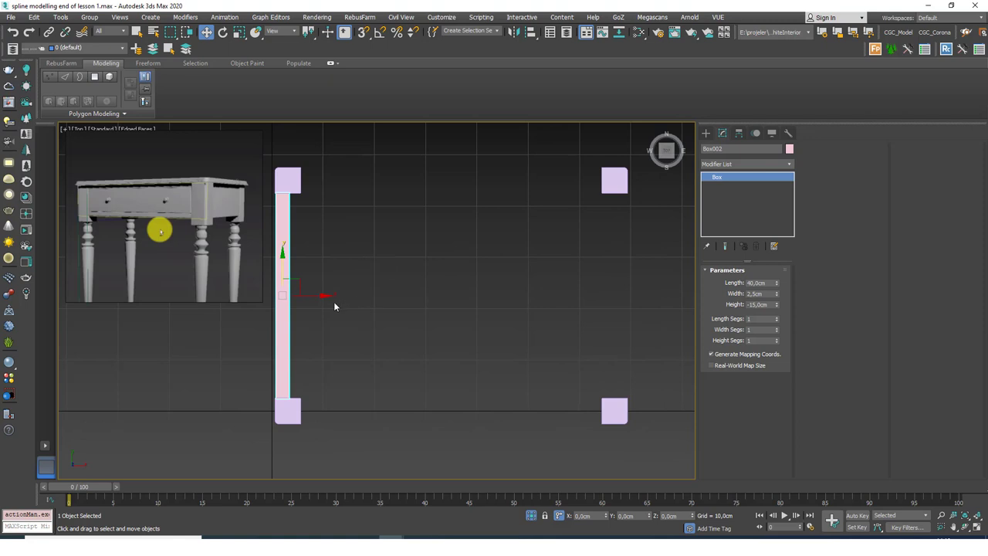
{"action": "left_click_drag", "start_coordinate": [311, 295], "coordinate": [617, 296], "text": "shift"}
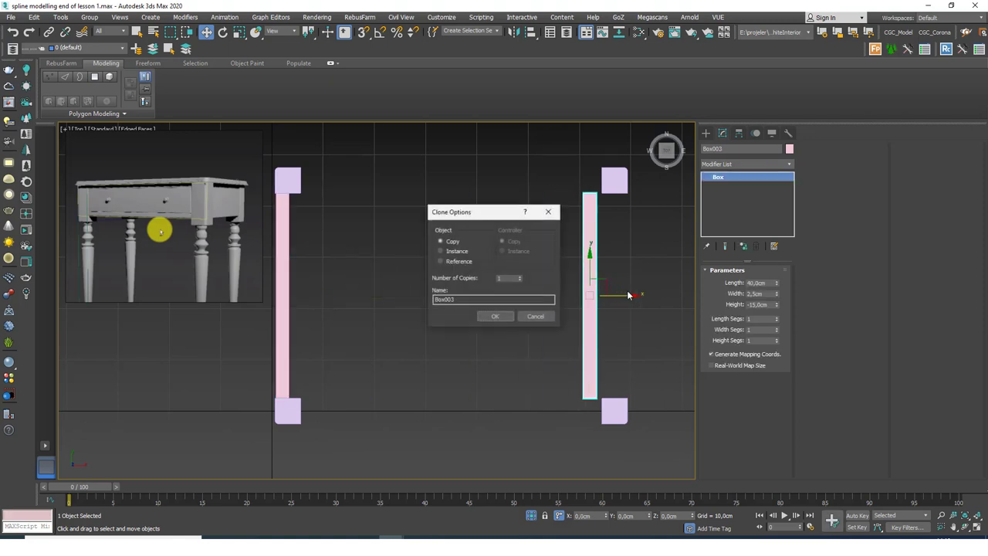
{"action": "left_click", "coordinate": [496, 315]}
Snap the midpoint of the copied panel's end to the midpoint of the adjoining leg block's inner edge
{"action": "middle_click_drag", "start_coordinate": [581, 211], "coordinate": [502, 269]}
{"action": "scroll", "coordinate": [502, 270], "scroll_direction": "up", "scroll_amount": 4}
{"action": "key", "text": "s"}
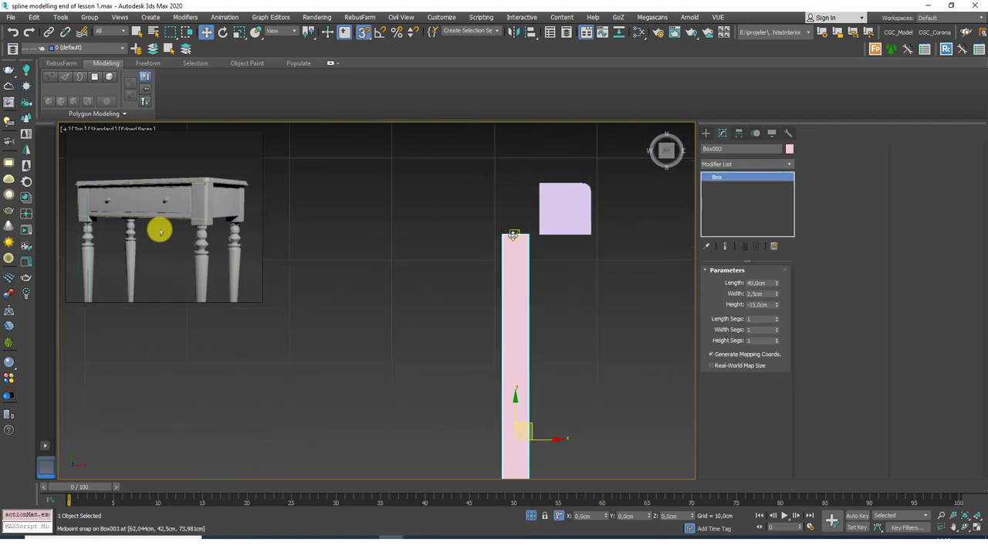
{"action": "left_click_drag", "start_coordinate": [515, 235], "coordinate": [565, 239]}
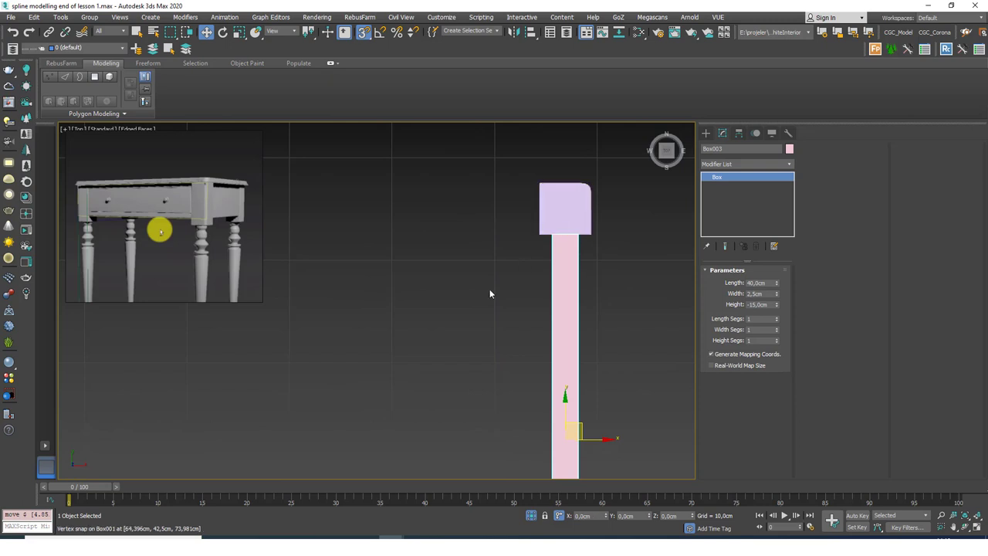
Turn snapping off and offset the copied panel outward along X, towards its leg blocks' outer faces
{"action": "middle_click_drag", "start_coordinate": [489, 288], "coordinate": [604, 463], "text": "alt"}
{"action": "key", "text": "s"}
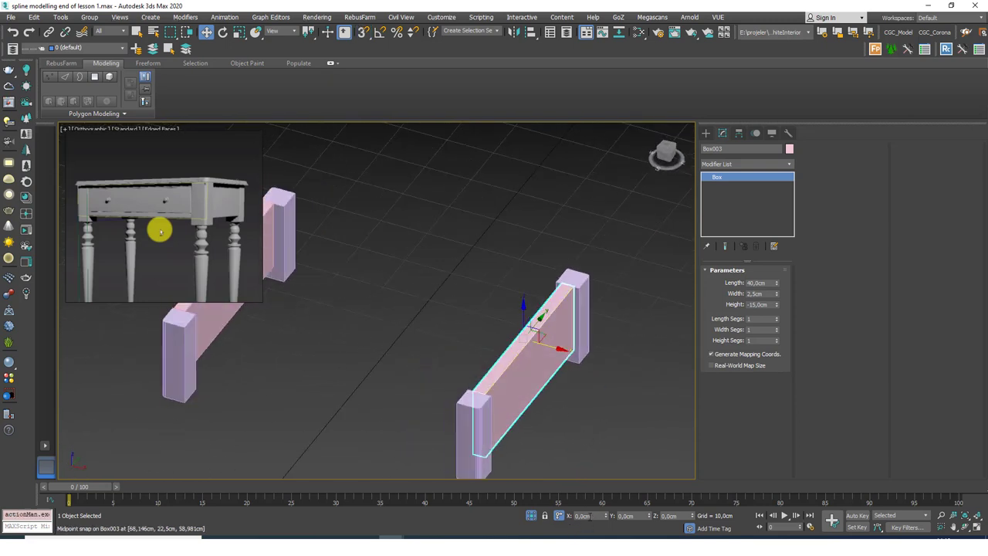
{"action": "left_click", "coordinate": [640, 375]}
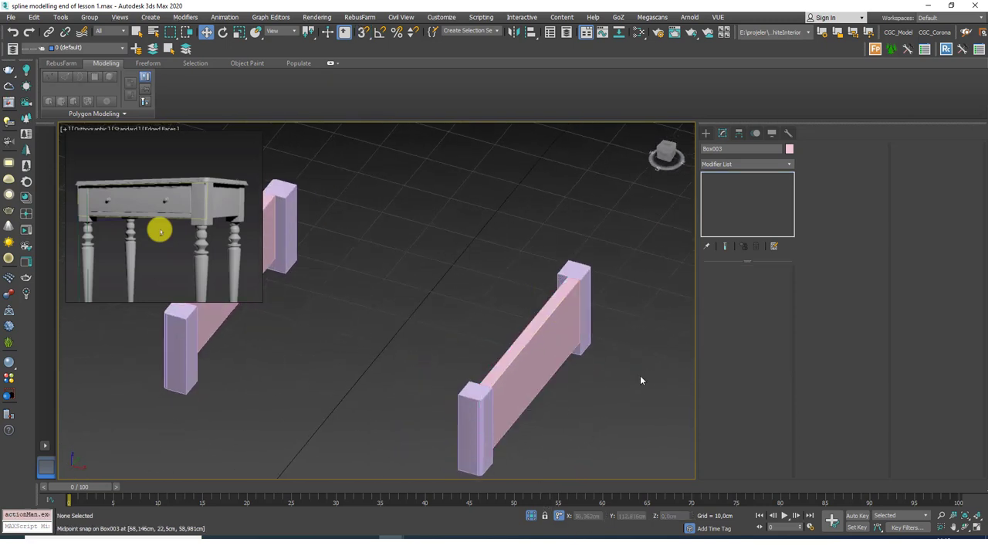
{"action": "scroll", "coordinate": [598, 371], "scroll_direction": "down", "scroll_amount": 2}
{"action": "middle_click_drag", "start_coordinate": [520, 409], "coordinate": [543, 403], "text": "alt"}
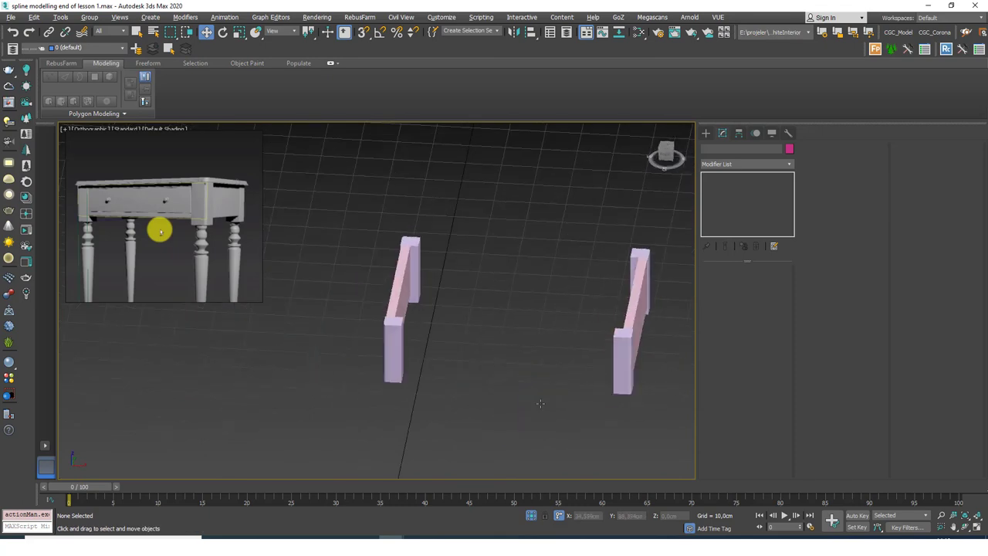
{"action": "left_click", "coordinate": [630, 318]}
{"action": "key", "text": "z"}
{"action": "middle_click_drag", "start_coordinate": [509, 357], "coordinate": [447, 360], "text": "alt"}
{"action": "scroll", "coordinate": [439, 341], "scroll_direction": "down", "scroll_amount": 5}
In the Top view, create a box about 58,8 cm wide and 5 cm long between two leg blocks on one long side, using vertex snapping
{"action": "key", "text": "t"}
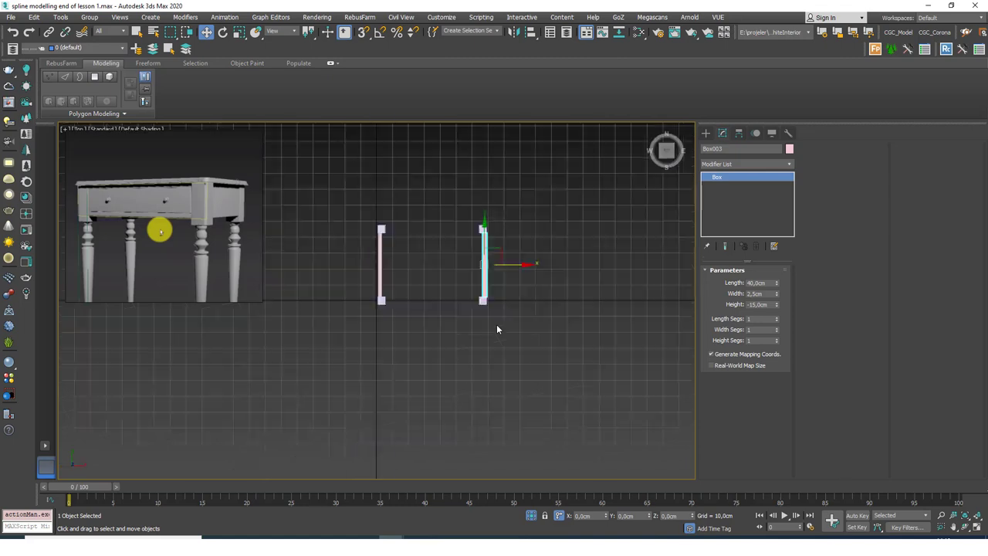
{"action": "key", "text": "z"}
{"action": "scroll", "coordinate": [455, 279], "scroll_direction": "down", "scroll_amount": 4}
{"action": "middle_click_drag", "start_coordinate": [366, 251], "coordinate": [547, 256]}
{"action": "scroll", "coordinate": [547, 255], "scroll_direction": "up", "scroll_amount": 3}
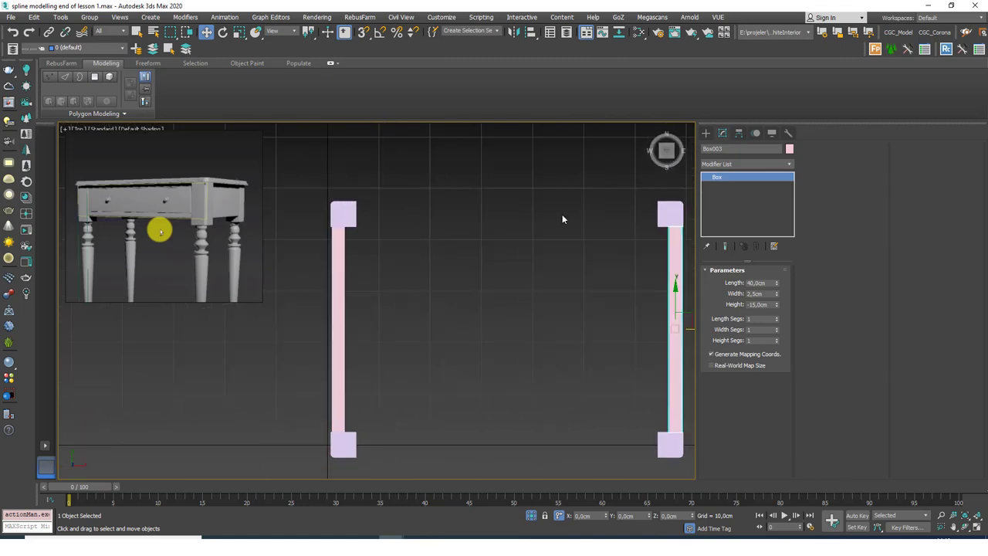
{"action": "left_click", "coordinate": [705, 133]}
{"action": "left_click", "coordinate": [725, 195]}
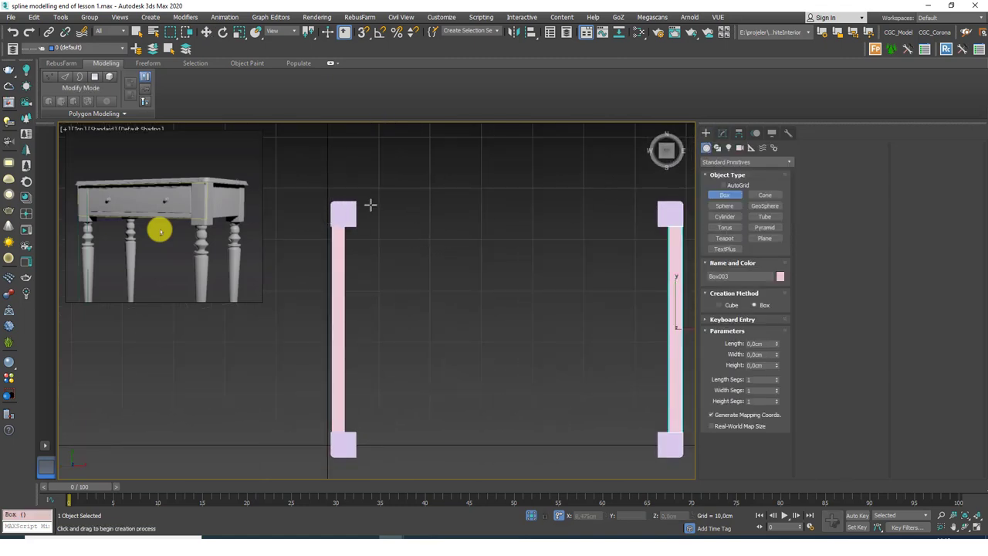
{"action": "key", "text": "s"}
{"action": "left_click_drag", "start_coordinate": [356, 202], "coordinate": [657, 228]}
{"action": "left_click", "coordinate": [610, 182]}
{"action": "right_click", "coordinate": [610, 182]}
Set the long-side box's height to -10 cm and its length to 2,5 cm
{"action": "scroll", "coordinate": [430, 304], "scroll_direction": "down", "scroll_amount": 4}
{"action": "middle_click_drag", "start_coordinate": [382, 369], "coordinate": [502, 272], "text": "alt"}
{"action": "scroll", "coordinate": [506, 251], "scroll_direction": "up", "scroll_amount": 2}
{"action": "left_click", "coordinate": [723, 133]}
{"action": "key", "text": "s"}
{"action": "scroll", "coordinate": [494, 270], "scroll_direction": "up", "scroll_amount": 2}
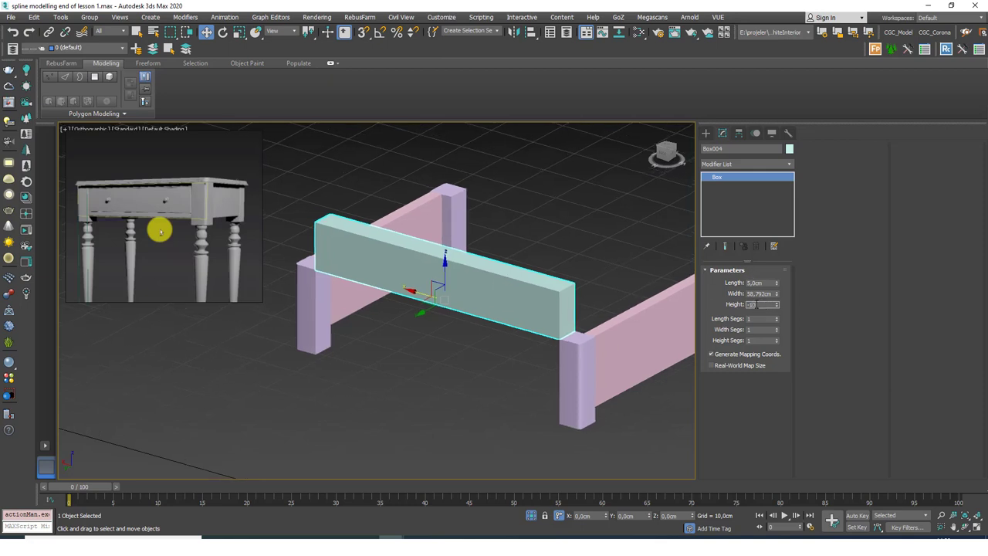
{"action": "key", "text": "Return"}
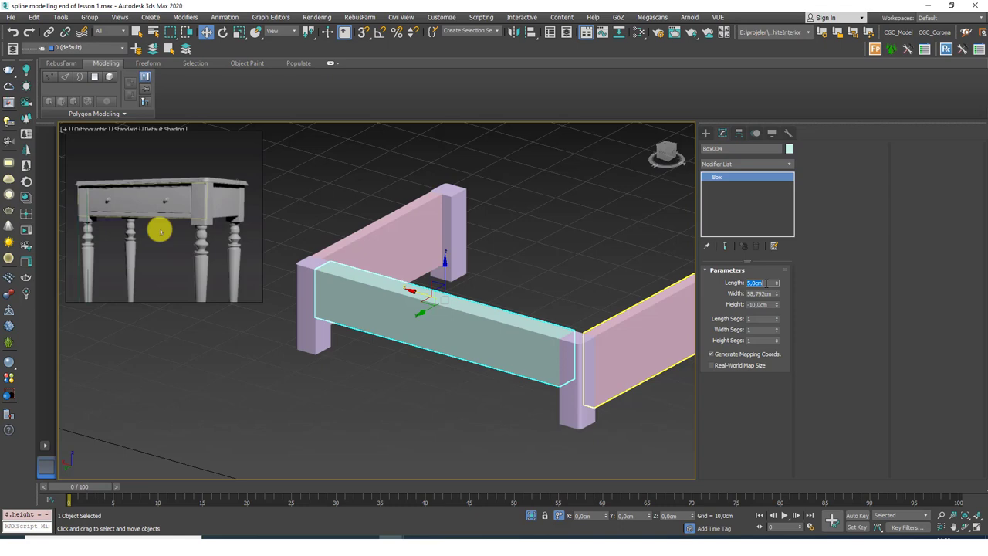
{"action": "left_click", "coordinate": [766, 283]}
{"action": "type", "text": "2,5"}
{"action": "key", "text": "Return"}
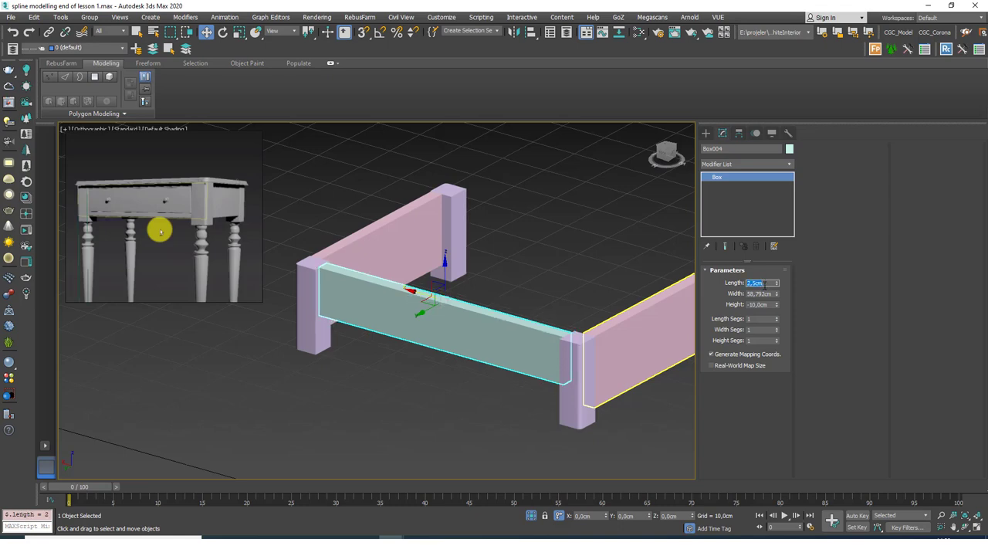
Offset the long-side panel 1 cm outward along Y and display edged faces with nothing selected
{"action": "scroll", "coordinate": [415, 319], "scroll_direction": "down", "scroll_amount": 2}
{"action": "middle_click_drag", "start_coordinate": [486, 324], "coordinate": [411, 338], "text": "alt"}
{"action": "scroll", "coordinate": [408, 268], "scroll_direction": "up", "scroll_amount": 2}
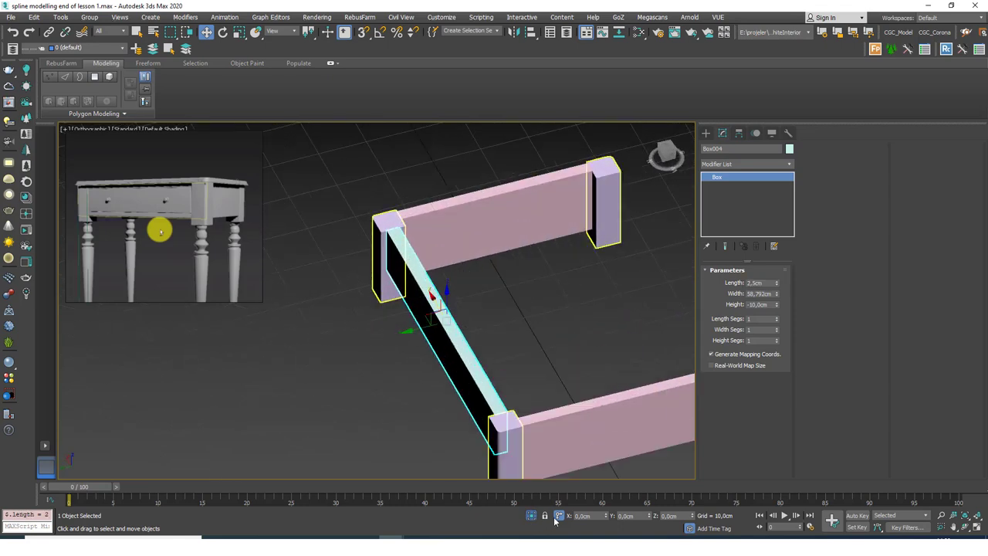
{"action": "type", "text": "1"}
{"action": "key", "text": "Return"}
{"action": "middle_click_drag", "start_coordinate": [382, 232], "coordinate": [388, 246]}
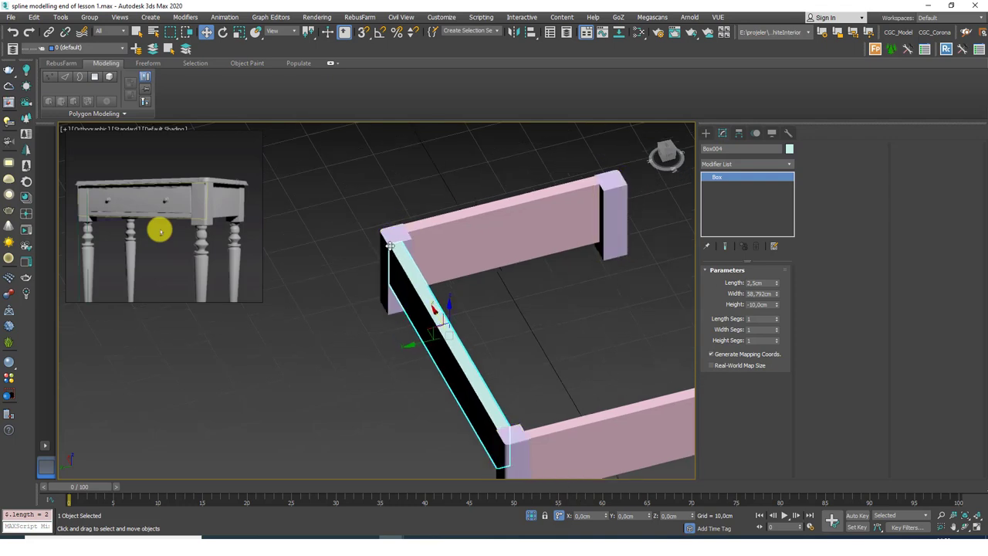
{"action": "scroll", "coordinate": [389, 245], "scroll_direction": "up", "scroll_amount": 3}
{"action": "key", "text": "F4"}
{"action": "key", "text": "ctrl+d"}
{"action": "scroll", "coordinate": [442, 329], "scroll_direction": "down", "scroll_amount": 5}
{"action": "middle_click_drag", "start_coordinate": [507, 359], "coordinate": [379, 341], "text": "alt"}
In the Top view, copy the long-side panel along Y to near the leg blocks on the opposite long side
{"action": "left_click", "coordinate": [321, 309]}
{"action": "key", "text": "t"}
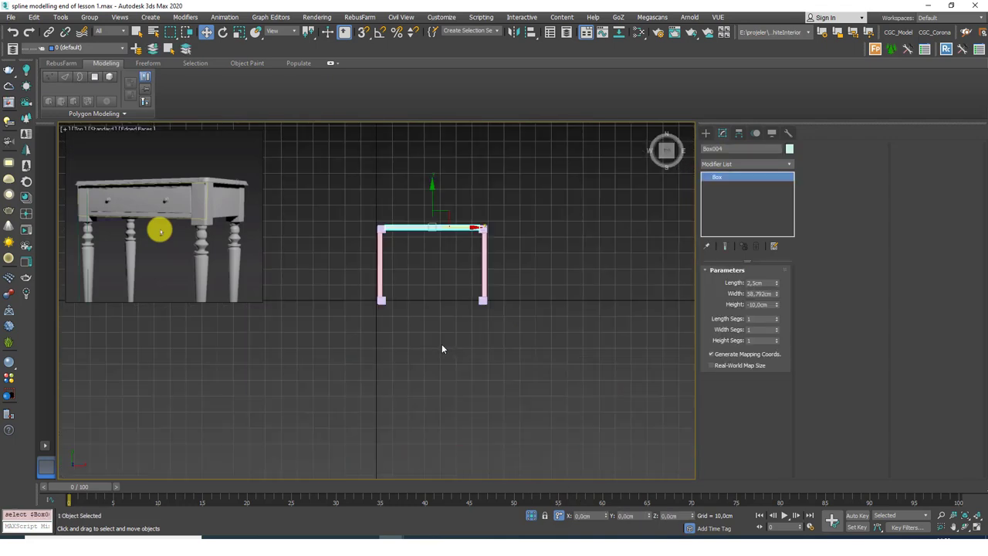
{"action": "key", "text": "z"}
{"action": "scroll", "coordinate": [432, 296], "scroll_direction": "down", "scroll_amount": 5}
{"action": "middle_click_drag", "start_coordinate": [411, 296], "coordinate": [449, 253]}
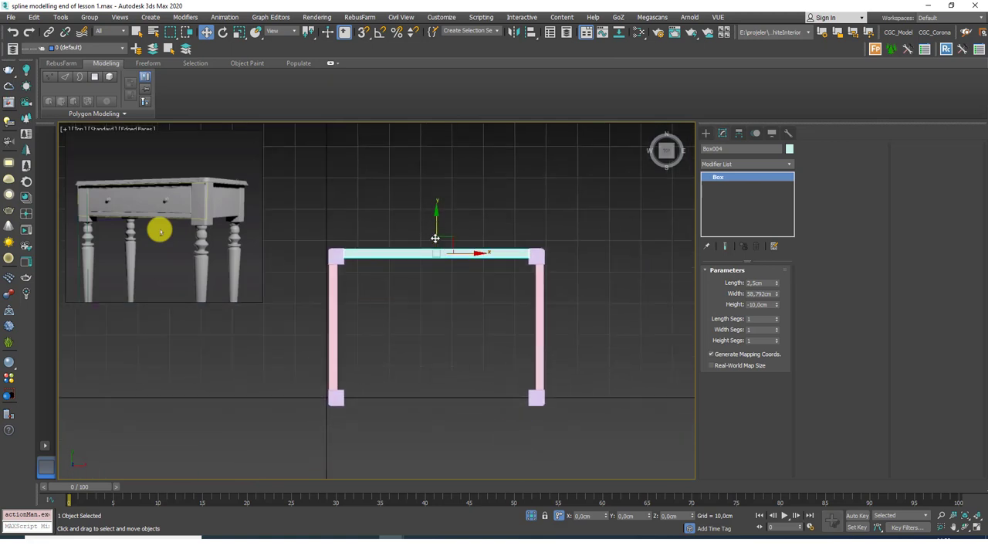
{"action": "left_click_drag", "start_coordinate": [435, 254], "coordinate": [436, 378], "text": "shift"}
{"action": "left_click", "coordinate": [510, 315]}
{"action": "scroll", "coordinate": [510, 404], "scroll_direction": "up", "scroll_amount": 4}
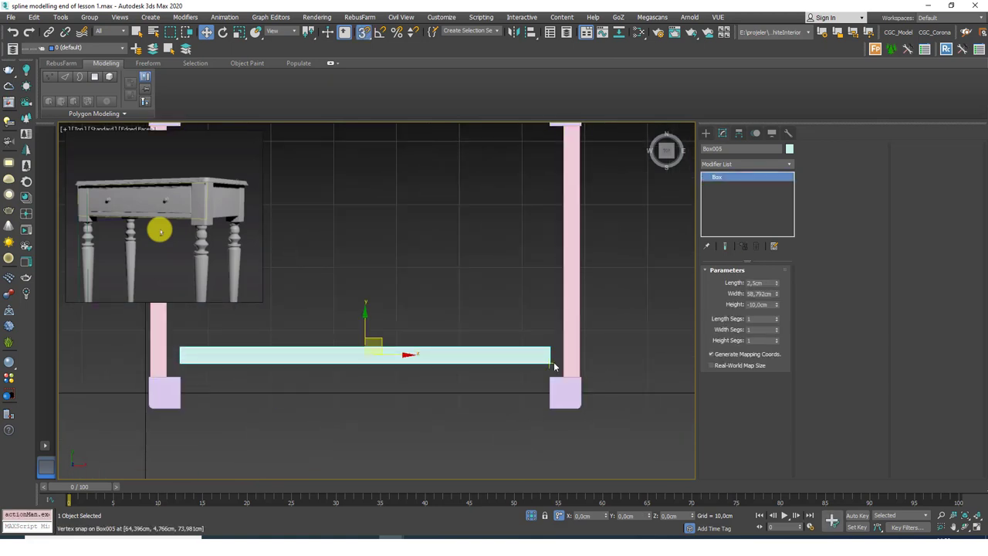
Move the copied long-side panel along Y, vertex-snapping it flush with the outer edge of the leg blocks
{"action": "left_click_drag", "start_coordinate": [547, 369], "coordinate": [548, 411]}
{"action": "scroll", "coordinate": [549, 411], "scroll_direction": "up", "scroll_amount": 5}
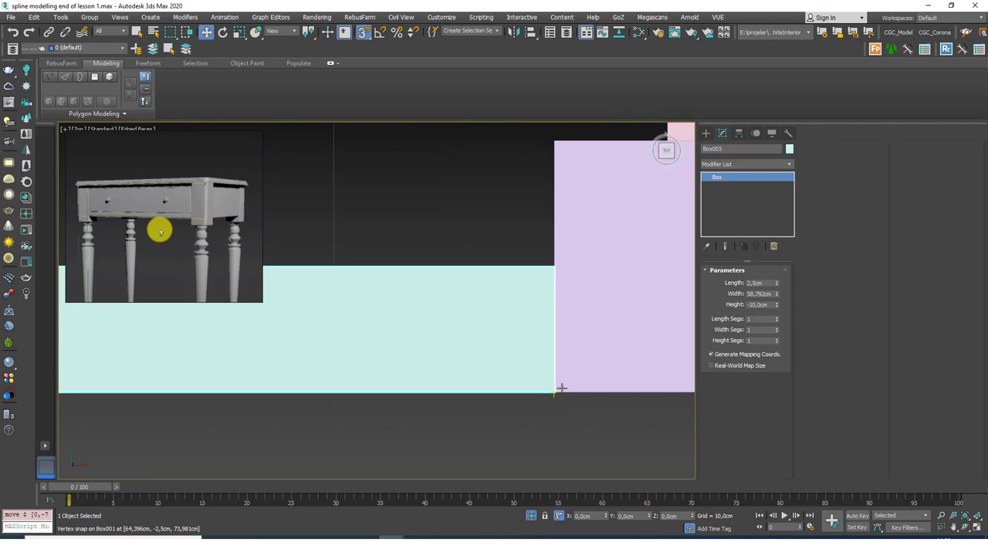
{"action": "scroll", "coordinate": [533, 399], "scroll_direction": "down", "scroll_amount": 5}
Compare the panel with the reference image's drawer front and set the copied long-side panel's length to 1 cm
{"action": "middle_click_drag", "start_coordinate": [485, 412], "coordinate": [506, 346], "text": "alt"}
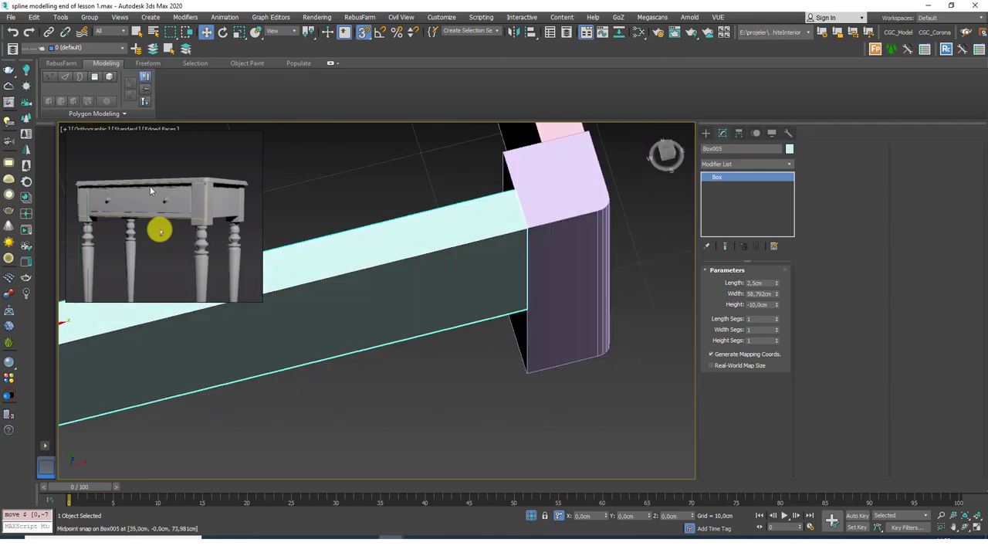
{"action": "scroll", "coordinate": [152, 193], "scroll_direction": "up", "scroll_amount": 4}
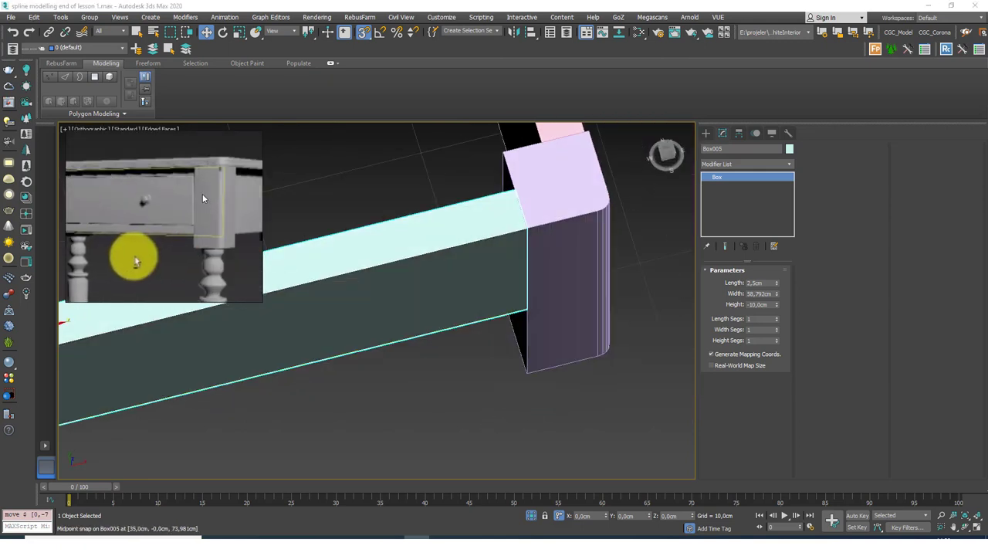
{"action": "middle_click_drag", "start_coordinate": [505, 297], "coordinate": [465, 254], "text": "alt"}
{"action": "scroll", "coordinate": [406, 312], "scroll_direction": "down", "scroll_amount": 5}
{"action": "scroll", "coordinate": [447, 261], "scroll_direction": "up", "scroll_amount": 3}
{"action": "middle_click_drag", "start_coordinate": [396, 270], "coordinate": [465, 263]}
{"action": "scroll", "coordinate": [465, 262], "scroll_direction": "up", "scroll_amount": 3}
{"action": "key", "text": "s"}
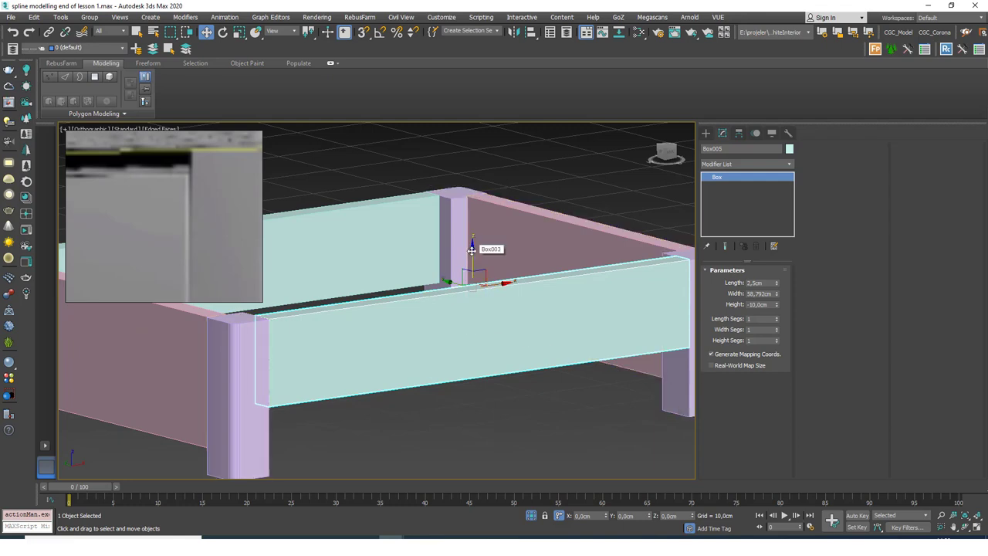
{"action": "scroll", "coordinate": [478, 299], "scroll_direction": "down", "scroll_amount": 3}
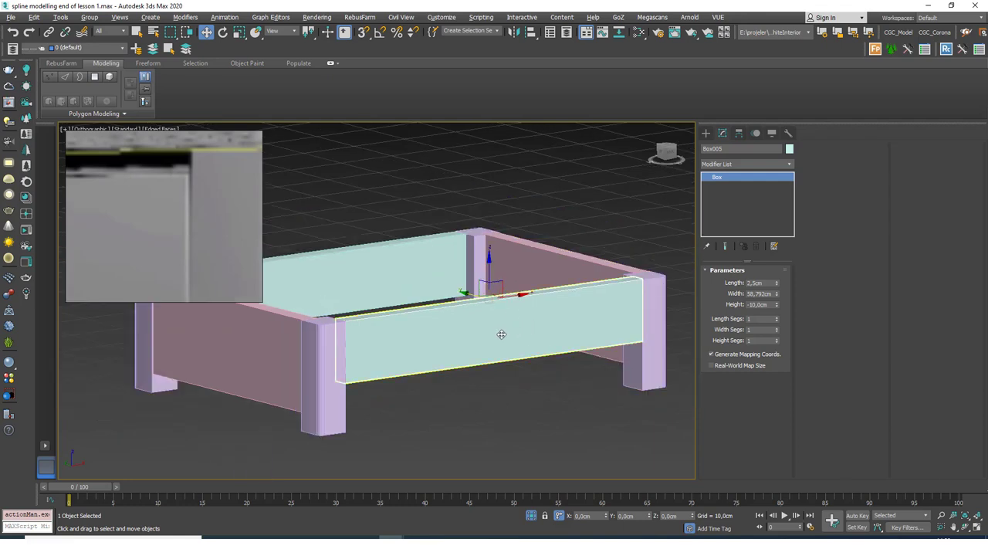
{"action": "middle_click_drag", "start_coordinate": [502, 335], "coordinate": [798, 323], "text": "alt"}
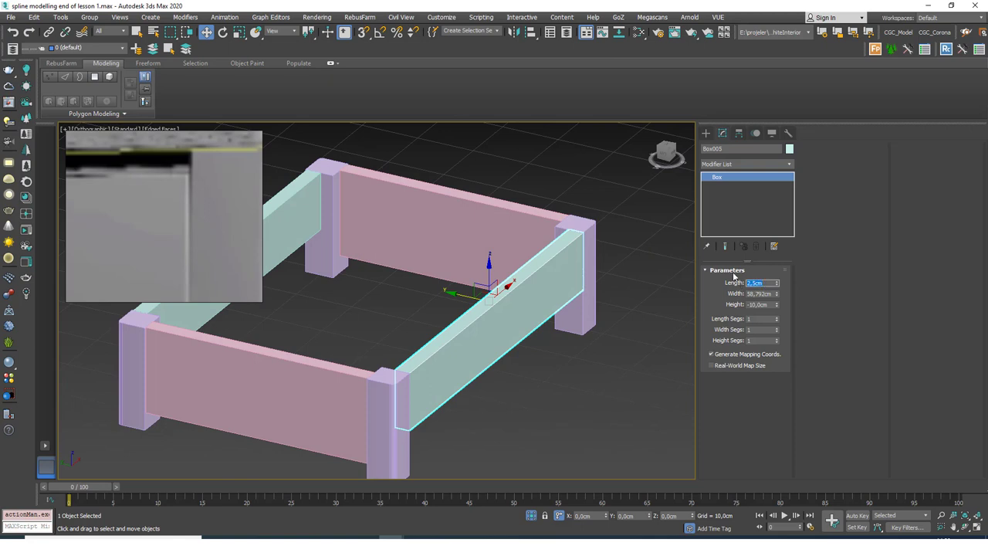
{"action": "type", "text": "1"}
{"action": "key", "text": "Return"}
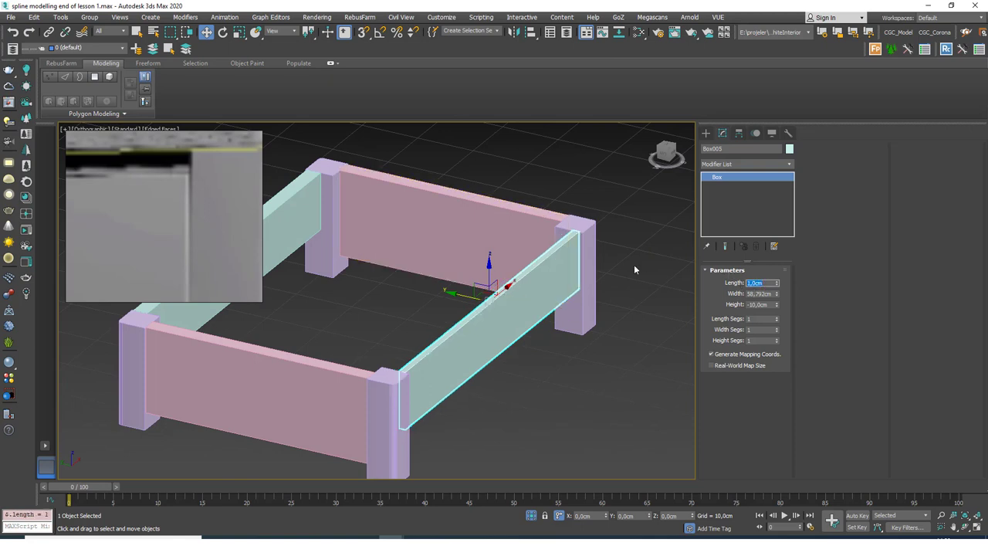
Vertex-snap the thinned long-side panel back to the outer face of the leg blocks
{"action": "scroll", "coordinate": [634, 269], "scroll_direction": "up", "scroll_amount": 10}
{"action": "key", "text": "s"}
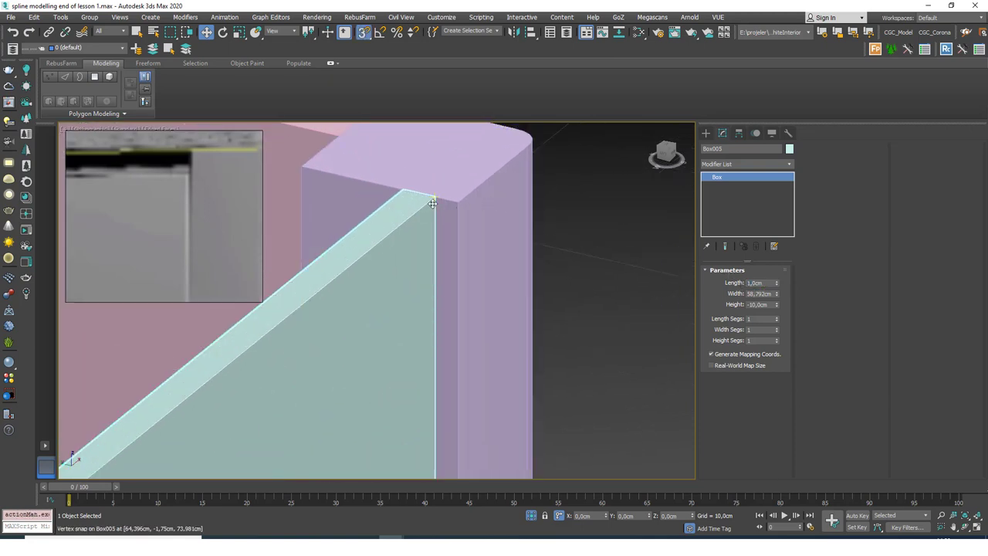
{"action": "left_click_drag", "start_coordinate": [434, 202], "coordinate": [459, 203]}
{"action": "scroll", "coordinate": [476, 220], "scroll_direction": "down", "scroll_amount": 10}
{"action": "key", "text": "s"}
{"action": "middle_click_drag", "start_coordinate": [442, 267], "coordinate": [458, 249]}
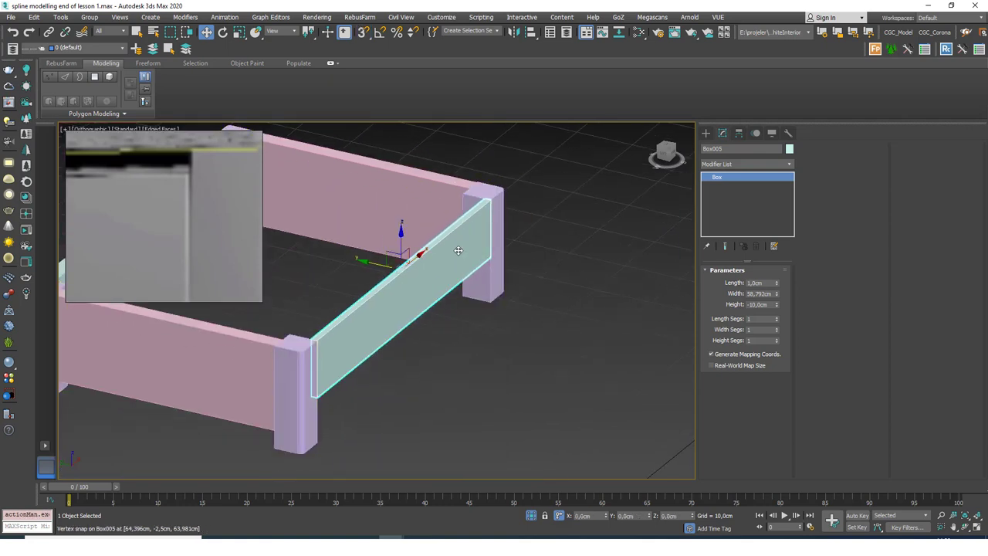
Lower the thin long-side panel by 1 cm with a relative Z offset of -1
{"action": "scroll", "coordinate": [457, 258], "scroll_direction": "up", "scroll_amount": 3}
{"action": "left_click", "coordinate": [462, 335]}
{"action": "left_click", "coordinate": [412, 302]}
{"action": "key", "text": "s"}
{"action": "key", "text": "s"}
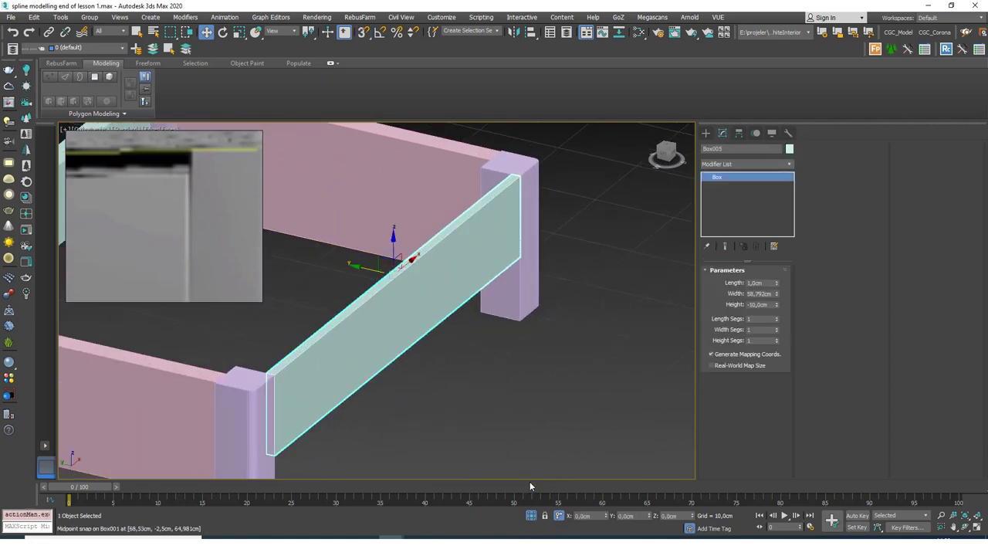
{"action": "left_click", "coordinate": [665, 515]}
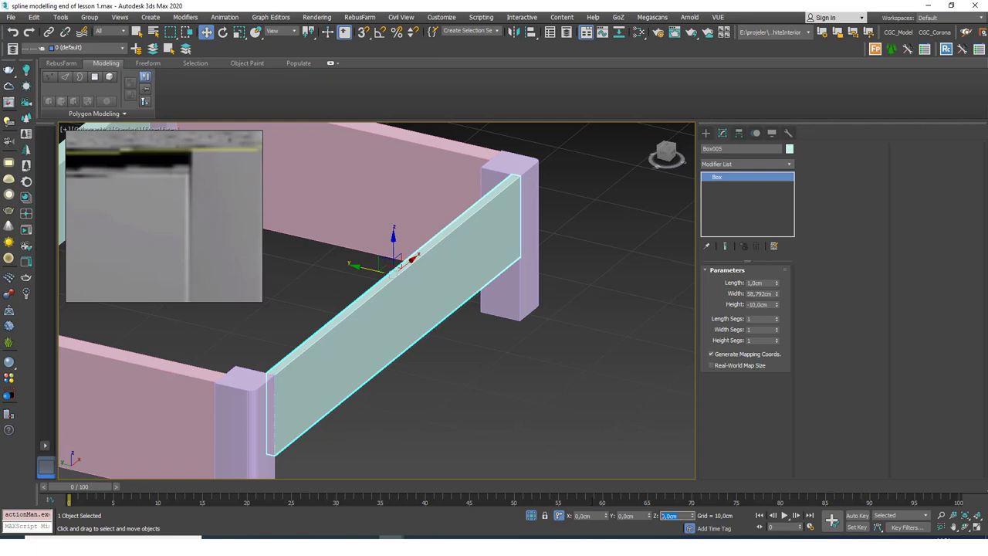
{"action": "type", "text": "-1"}
{"action": "key", "text": "Return"}
Copy the thin panel upward along Z as a Copy and set the copy's height to 1 cm
{"action": "middle_click_drag", "start_coordinate": [458, 332], "coordinate": [492, 316], "text": "alt"}
{"action": "scroll", "coordinate": [441, 317], "scroll_direction": "down", "scroll_amount": 2}
{"action": "scroll", "coordinate": [492, 316], "scroll_direction": "down", "scroll_amount": 2}
{"action": "left_click_drag", "start_coordinate": [465, 259], "coordinate": [466, 207]}
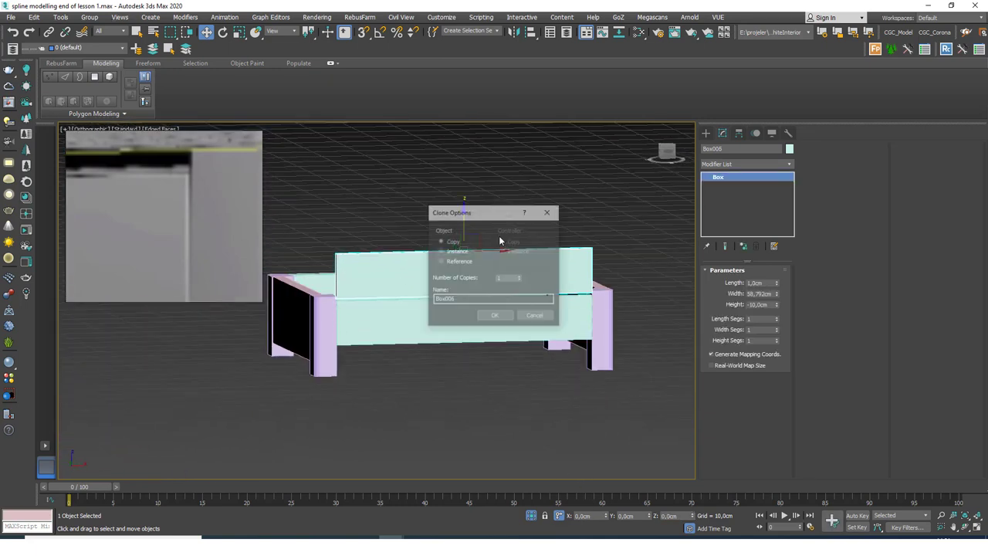
{"action": "left_click", "coordinate": [498, 315]}
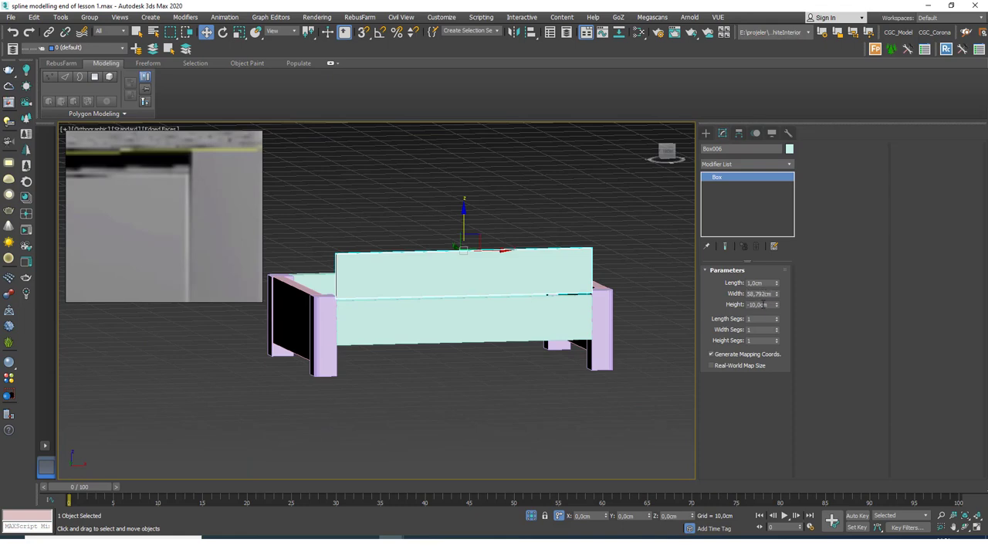
{"action": "type", "text": "1"}
{"action": "key", "text": "Return"}
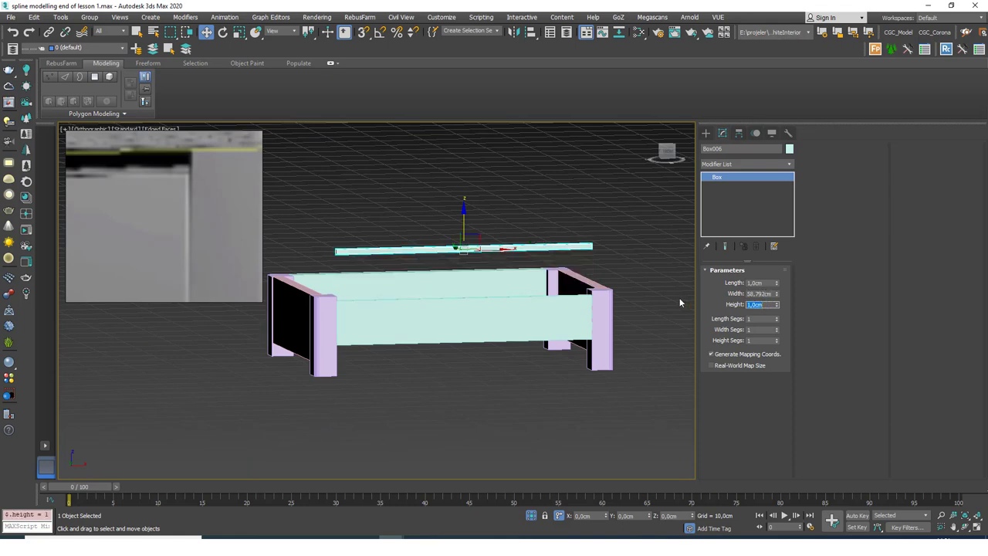
Move the 1 cm strip down along Z, vertex-snapping it onto the top edge of the thin front panel
{"action": "scroll", "coordinate": [629, 262], "scroll_direction": "up", "scroll_amount": 5}
{"action": "key", "text": "s"}
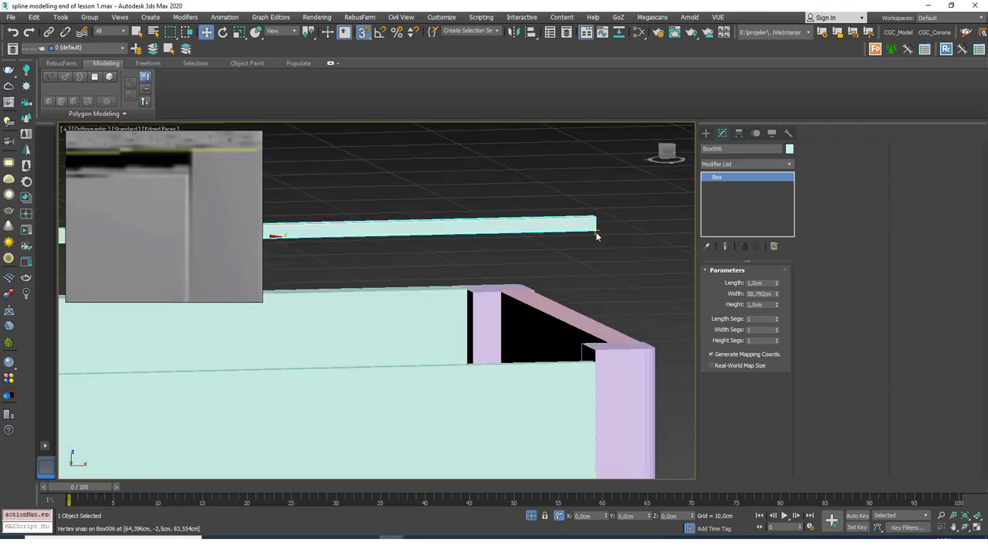
{"action": "left_click_drag", "start_coordinate": [595, 231], "coordinate": [594, 364]}
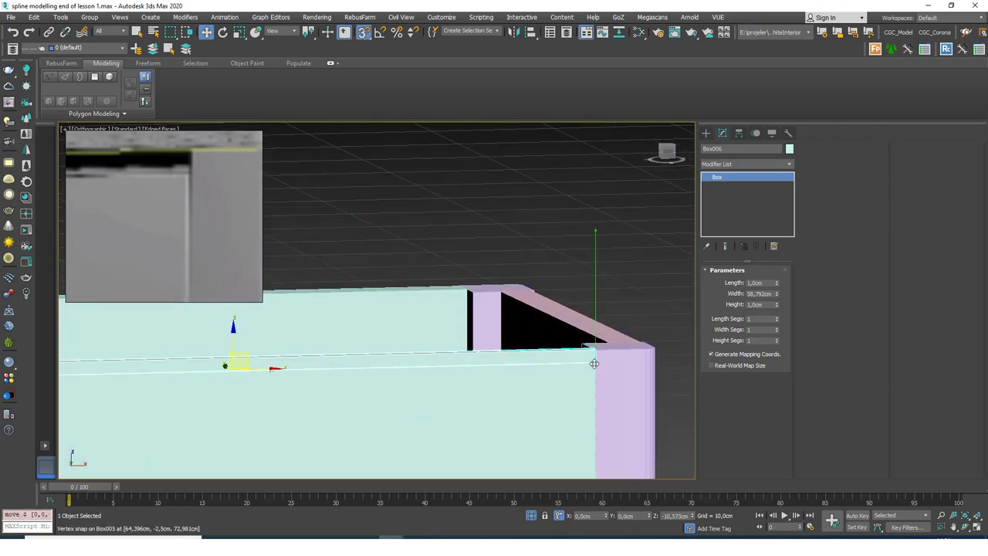
{"action": "middle_click_drag", "start_coordinate": [594, 364], "coordinate": [518, 378], "text": "alt"}
{"action": "middle_click_drag", "start_coordinate": [518, 378], "coordinate": [605, 298]}
{"action": "scroll", "coordinate": [622, 309], "scroll_direction": "down", "scroll_amount": 2}
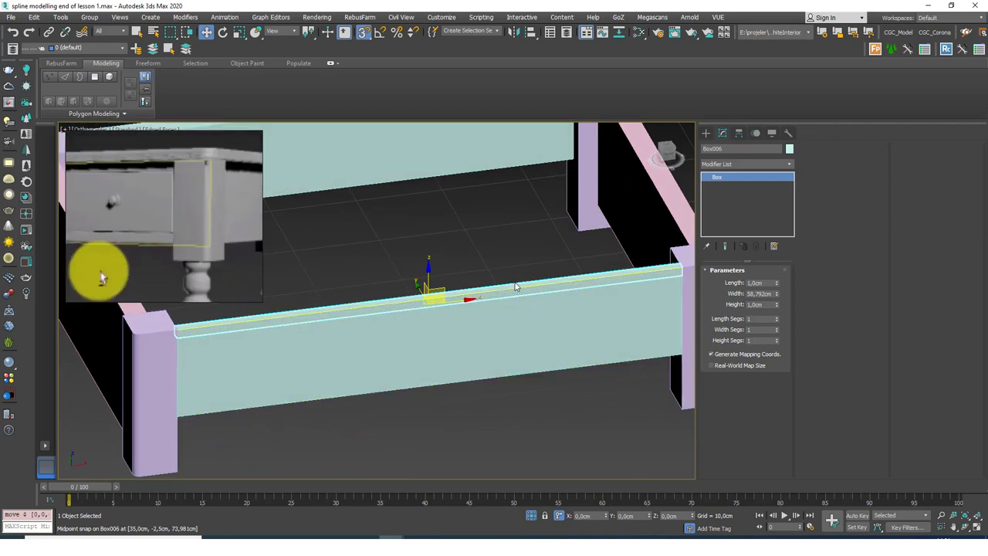
Copy the top strip down along Z to the bottom edge of the front panel using snapping
{"action": "middle_click_drag", "start_coordinate": [516, 287], "coordinate": [524, 265], "text": "alt"}
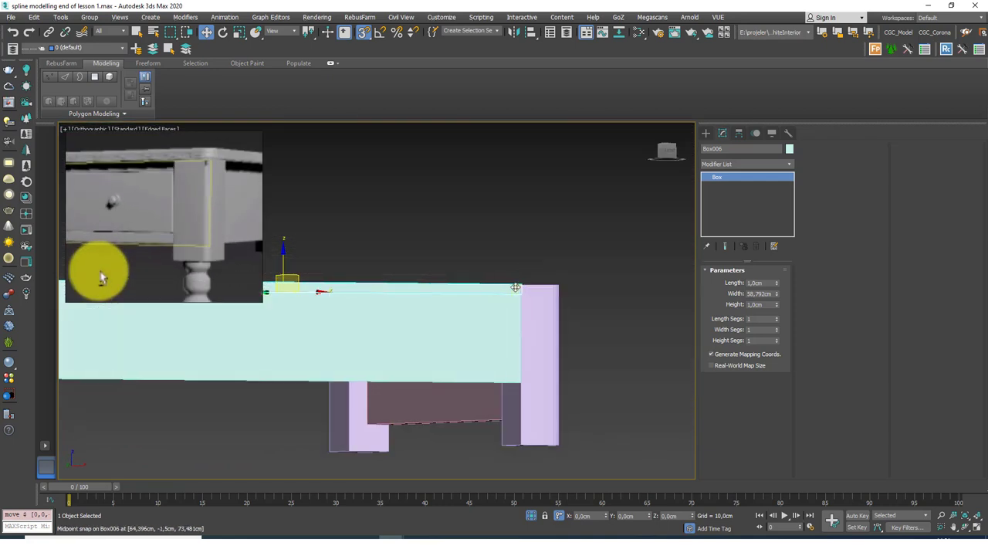
{"action": "left_click_drag", "start_coordinate": [519, 286], "coordinate": [517, 382], "text": "shift"}
{"action": "left_click", "coordinate": [494, 314]}
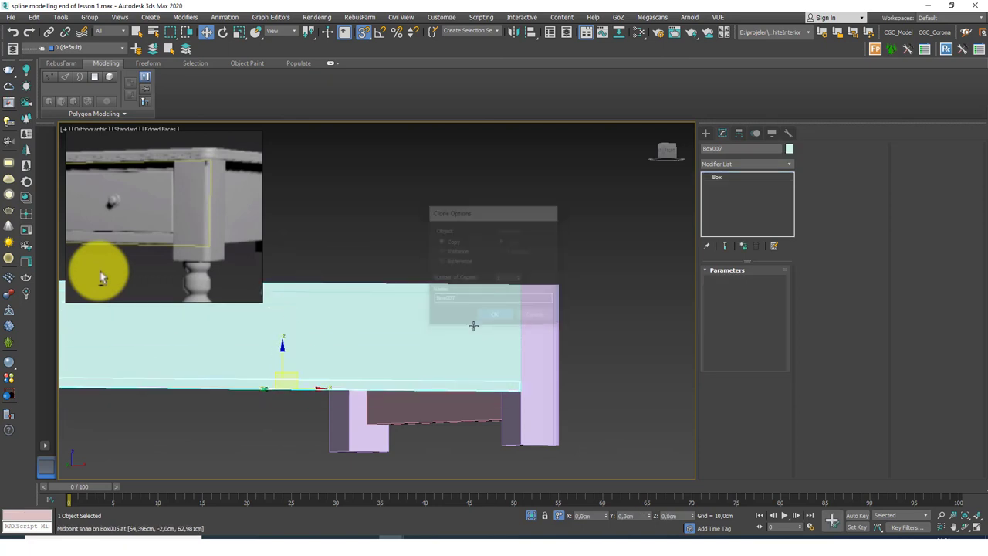
Set the lower strip's height to 2 cm and snap it between the leg blocks along the front panel's bottom edge
{"action": "middle_click_drag", "start_coordinate": [471, 326], "coordinate": [423, 366], "text": "alt"}
{"action": "scroll", "coordinate": [399, 338], "scroll_direction": "up", "scroll_amount": 4}
{"action": "double_click", "coordinate": [768, 305]}
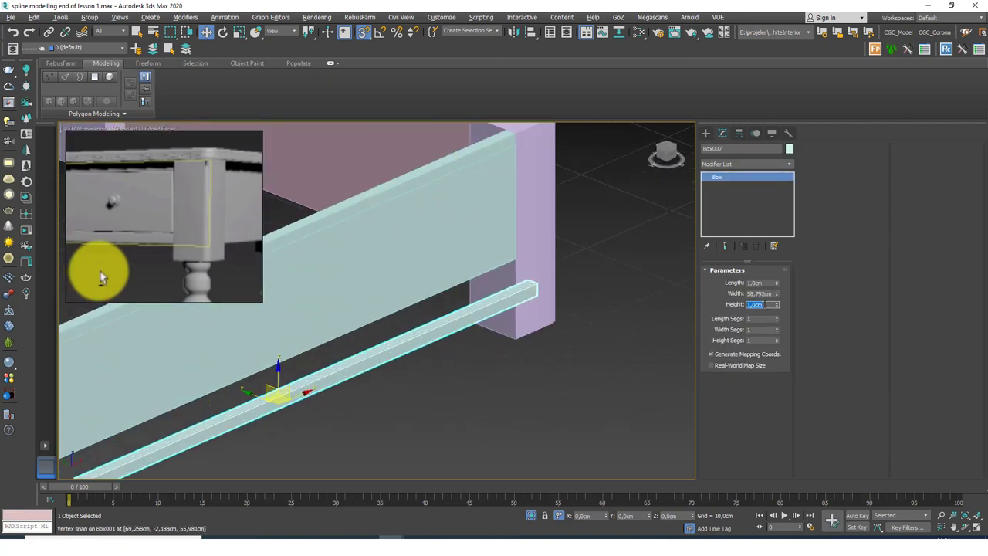
{"action": "type", "text": "2"}
{"action": "key", "text": "Return"}
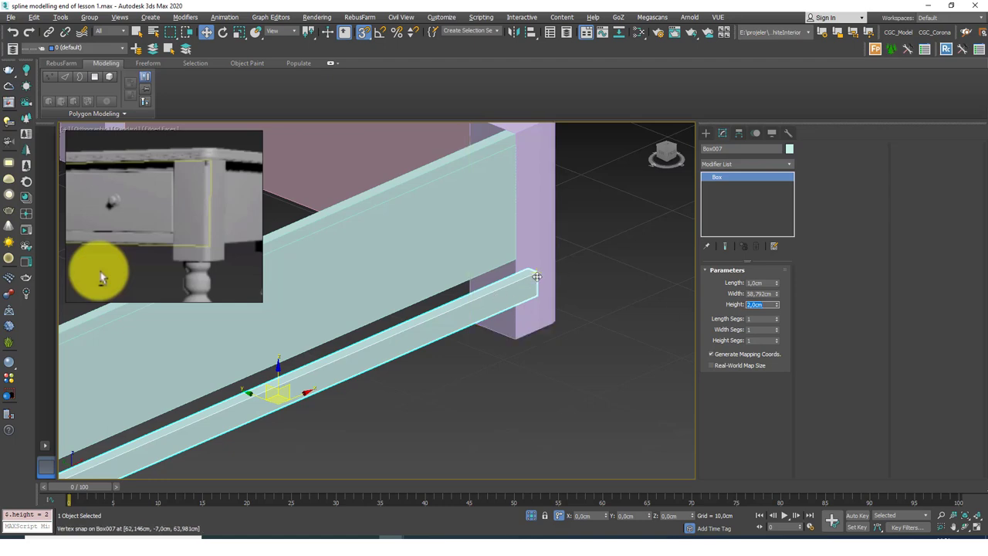
{"action": "scroll", "coordinate": [540, 279], "scroll_direction": "down", "scroll_amount": 6}
{"action": "left_click", "coordinate": [586, 299]}
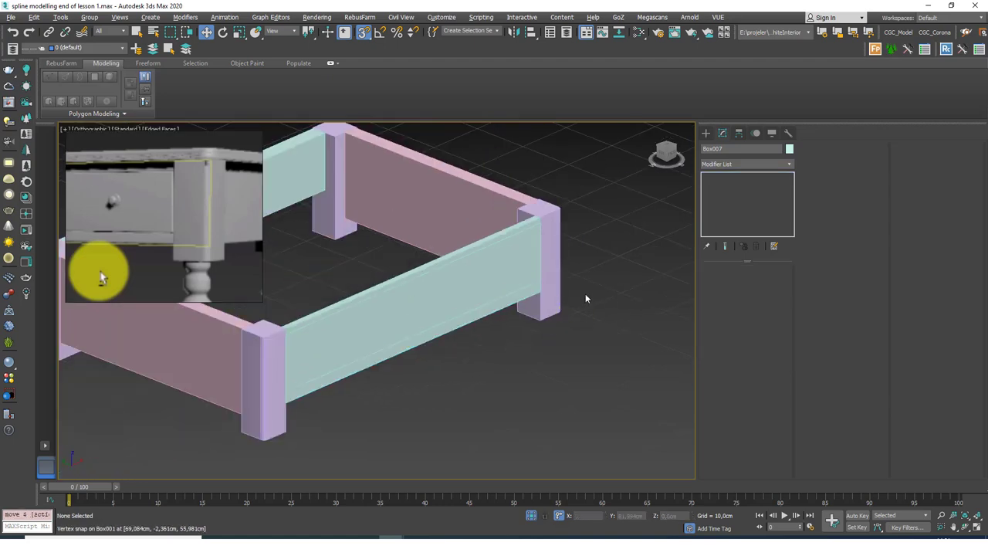
Examine the assembled frame and its front strips in a Perspective view with edged faces
{"action": "scroll", "coordinate": [583, 373], "scroll_direction": "down", "scroll_amount": 4}
{"action": "middle_click_drag", "start_coordinate": [581, 373], "coordinate": [463, 340], "text": "alt"}
{"action": "scroll", "coordinate": [374, 235], "scroll_direction": "up", "scroll_amount": 3}
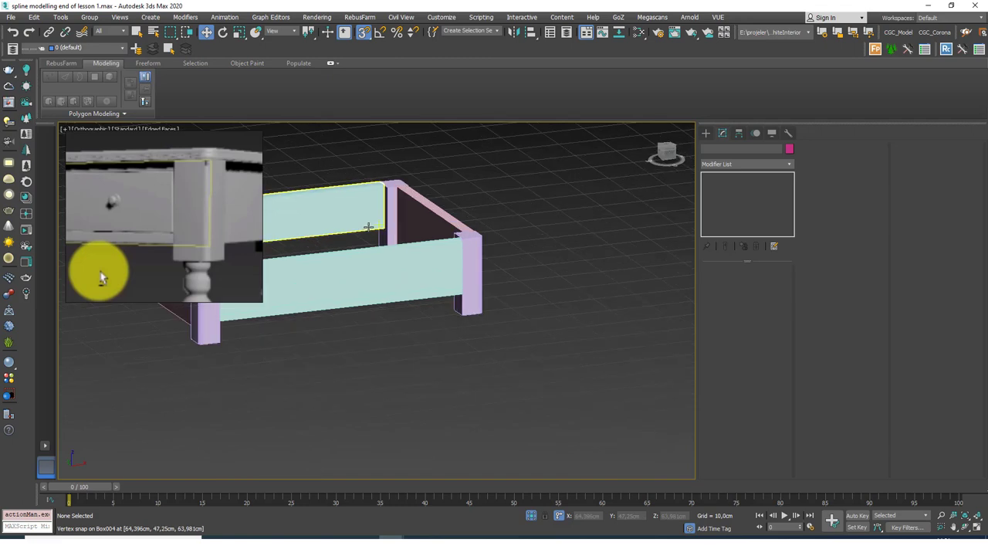
{"action": "middle_click_drag", "start_coordinate": [445, 268], "coordinate": [489, 274]}
{"action": "key", "text": "p"}
{"action": "scroll", "coordinate": [489, 273], "scroll_direction": "down", "scroll_amount": 5}
{"action": "middle_click_drag", "start_coordinate": [527, 317], "coordinate": [483, 293], "text": "alt"}
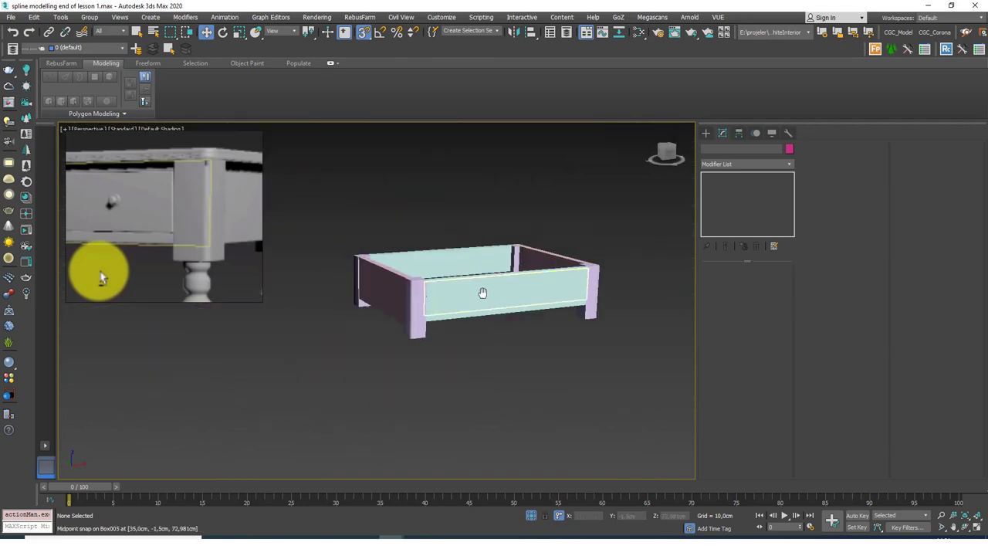
{"action": "scroll", "coordinate": [482, 292], "scroll_direction": "up", "scroll_amount": 3}
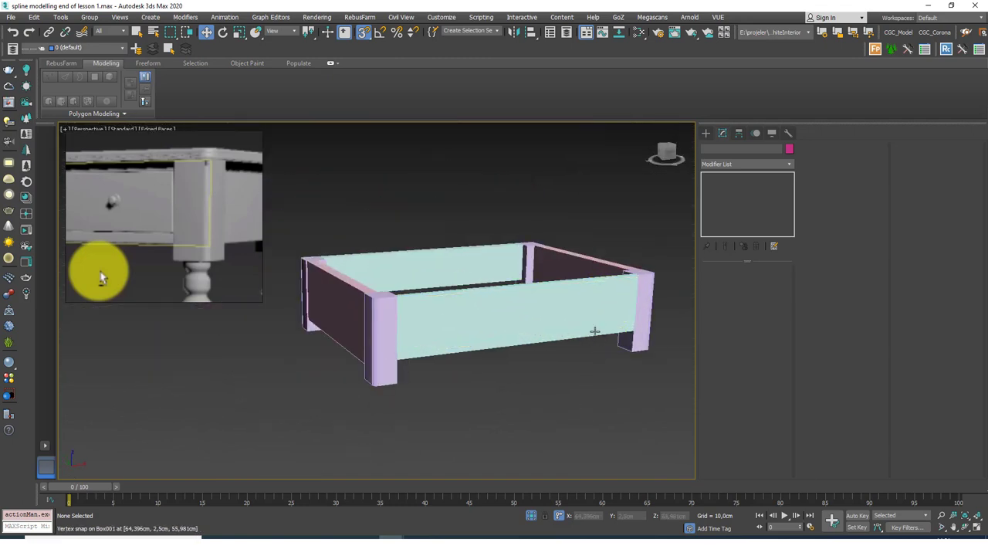
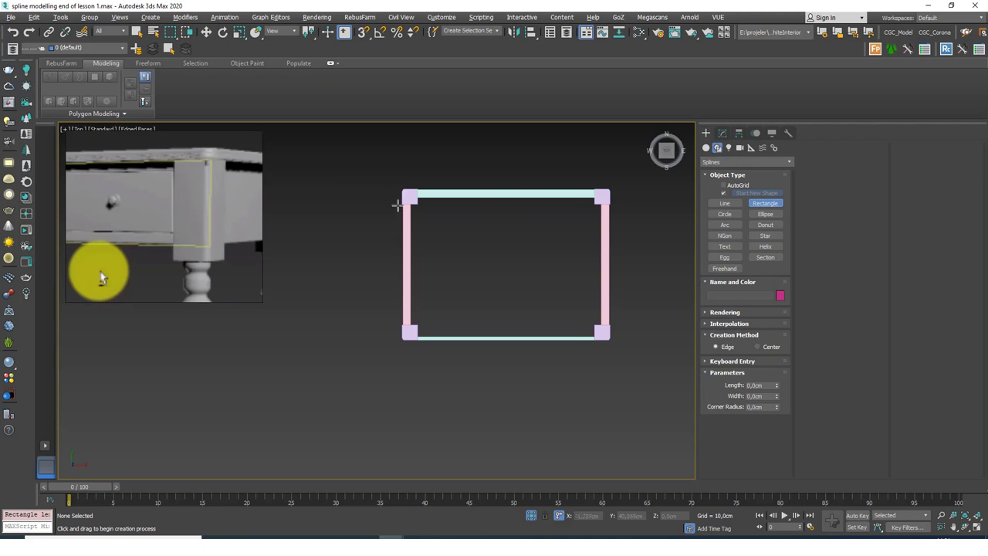
In the Top view, draw a Rectangle spline about 68,8 cm wide and 50,3 cm long around the leg blocks
{"action": "left_click_drag", "start_coordinate": [411, 163], "coordinate": [662, 373]}
{"action": "middle_click_drag", "start_coordinate": [661, 372], "coordinate": [502, 320]}
{"action": "left_click_drag", "start_coordinate": [661, 373], "coordinate": [435, 227]}
{"action": "middle_click_drag", "start_coordinate": [627, 403], "coordinate": [434, 227]}
{"action": "left_click_drag", "start_coordinate": [434, 226], "coordinate": [625, 355]}
{"action": "middle_click_drag", "start_coordinate": [631, 357], "coordinate": [626, 355]}
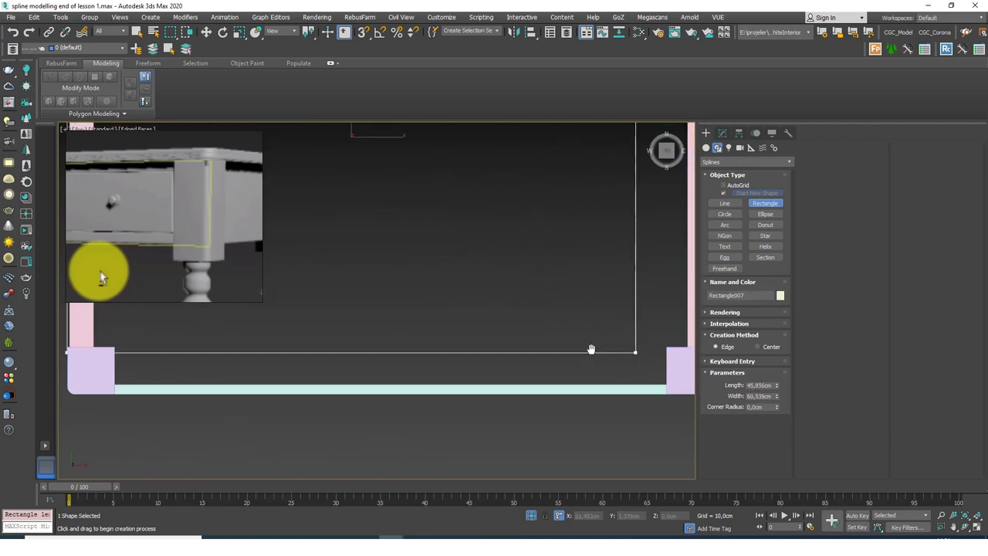
{"action": "left_click_drag", "start_coordinate": [625, 354], "coordinate": [587, 372]}
{"action": "middle_click_drag", "start_coordinate": [626, 355], "coordinate": [518, 324]}
{"action": "left_click_drag", "start_coordinate": [587, 372], "coordinate": [590, 358]}
{"action": "scroll", "coordinate": [489, 344], "scroll_direction": "down", "scroll_amount": 5}
{"action": "middle_click_drag", "start_coordinate": [507, 373], "coordinate": [487, 392], "text": "alt"}
Set the rectangle's corner radius to 0,92 cm, its length to 49,992 cm and its width to 68,88 cm
{"action": "left_click", "coordinate": [723, 134]}
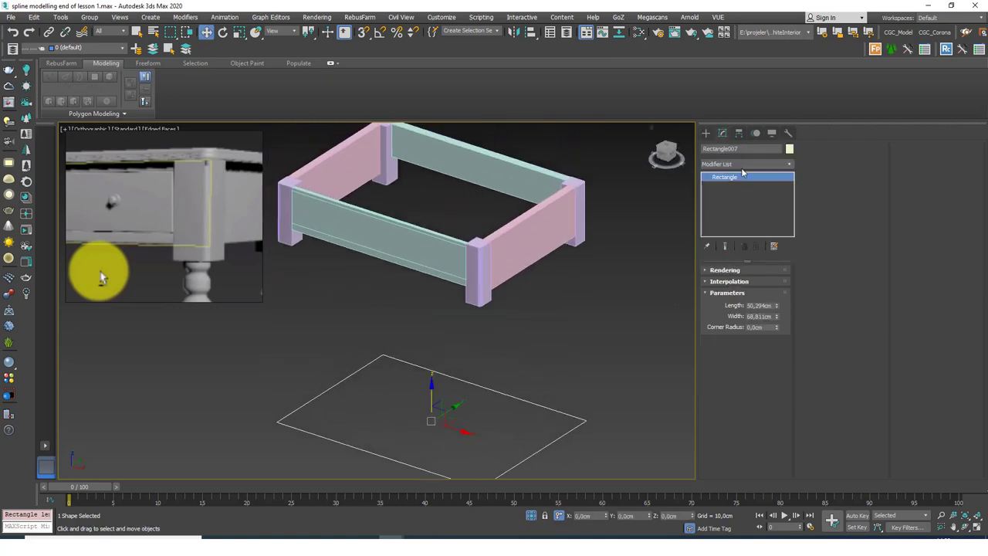
{"action": "key", "text": "t"}
{"action": "scroll", "coordinate": [594, 216], "scroll_direction": "up", "scroll_amount": 10}
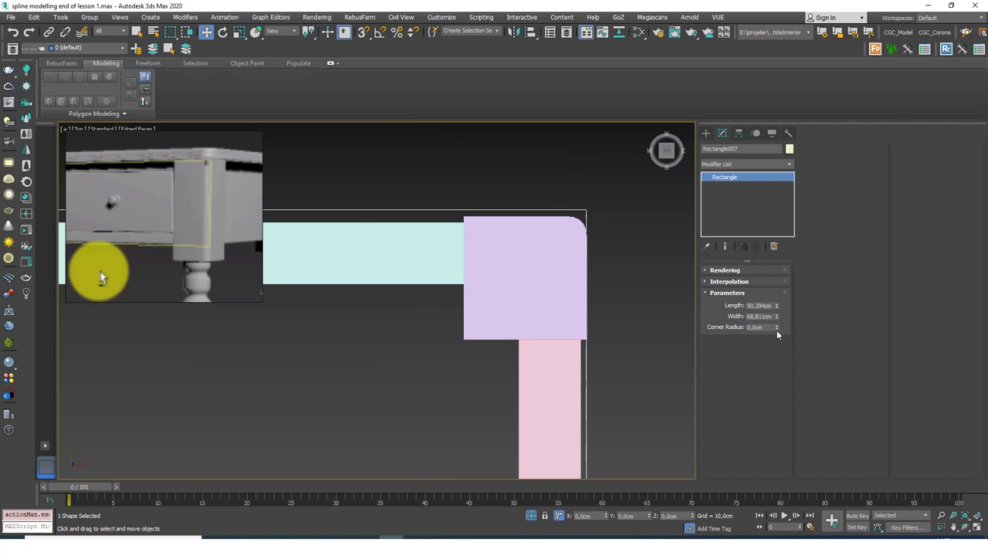
{"action": "mouse_move", "coordinate": [777, 327]}
{"action": "left_mouse_down"}
{"action": "mouse_move", "coordinate": [771, 289]}
{"action": "mouse_move", "coordinate": [777, 317]}
{"action": "left_mouse_up"}
{"action": "scroll", "coordinate": [571, 263], "scroll_direction": "down", "scroll_amount": 5}
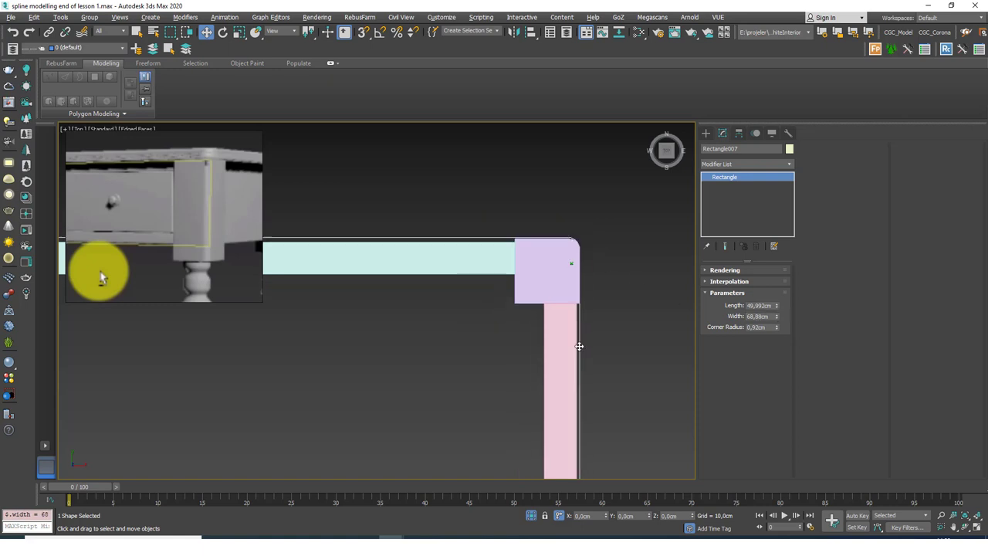
Check the rectangle's fit at the rounded corner blocks and nudge it slightly along Y to match the frame
{"action": "scroll", "coordinate": [460, 349], "scroll_direction": "down", "scroll_amount": 3}
{"action": "scroll", "coordinate": [391, 267], "scroll_direction": "up", "scroll_amount": 8}
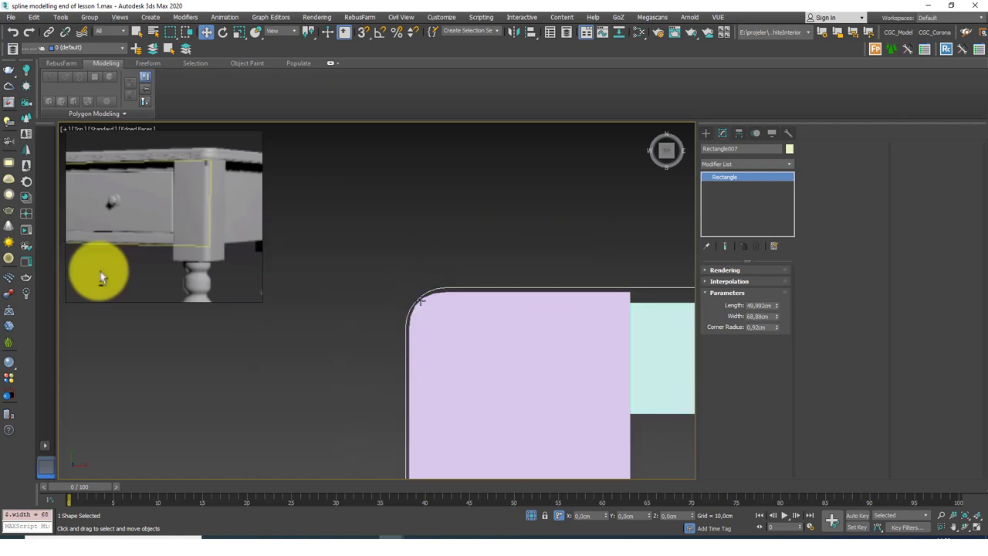
{"action": "scroll", "coordinate": [421, 281], "scroll_direction": "down", "scroll_amount": 5}
{"action": "middle_click_drag", "start_coordinate": [455, 439], "coordinate": [414, 272]}
{"action": "scroll", "coordinate": [378, 359], "scroll_direction": "up", "scroll_amount": 6}
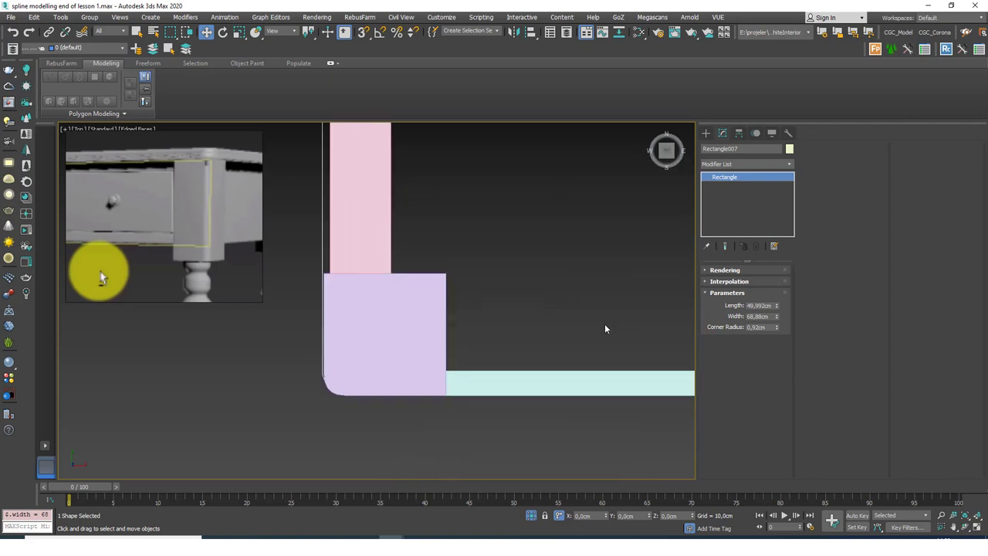
{"action": "scroll", "coordinate": [618, 326], "scroll_direction": "down", "scroll_amount": 7}
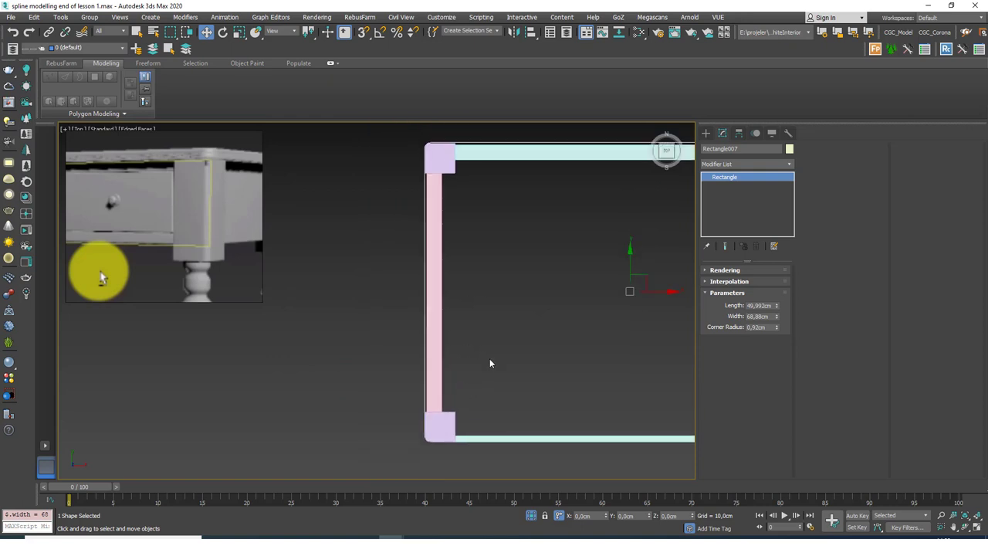
{"action": "left_click_drag", "start_coordinate": [631, 257], "coordinate": [629, 258]}
Align the rectangle to the leg blocks on Z position only, matching its pivot point to their maximum
{"action": "scroll", "coordinate": [514, 330], "scroll_direction": "down", "scroll_amount": 5}
{"action": "middle_click_drag", "start_coordinate": [548, 314], "coordinate": [523, 346], "text": "alt"}
{"action": "scroll", "coordinate": [551, 294], "scroll_direction": "up", "scroll_amount": 3}
{"action": "middle_click_drag", "start_coordinate": [552, 294], "coordinate": [544, 319], "text": "alt"}
{"action": "key", "text": "alt+a"}
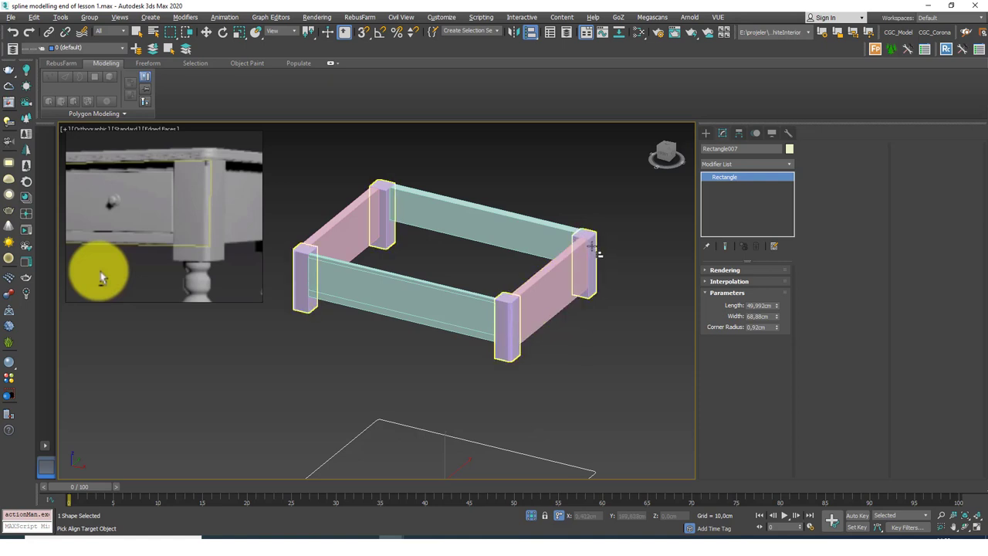
{"action": "left_click", "coordinate": [590, 243]}
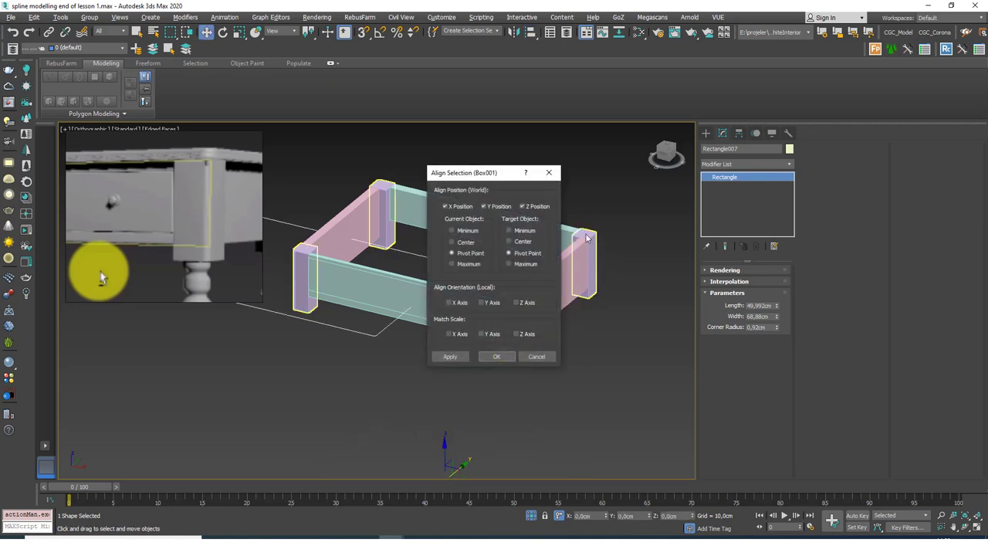
{"action": "left_click", "coordinate": [486, 207]}
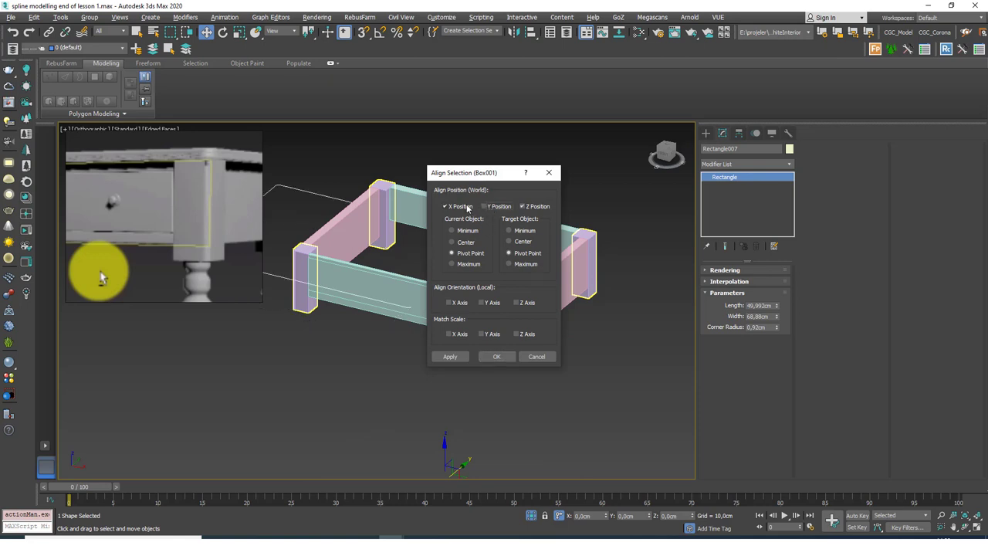
{"action": "left_click", "coordinate": [523, 265]}
{"action": "left_click", "coordinate": [496, 356]}
{"action": "key", "text": "f"}
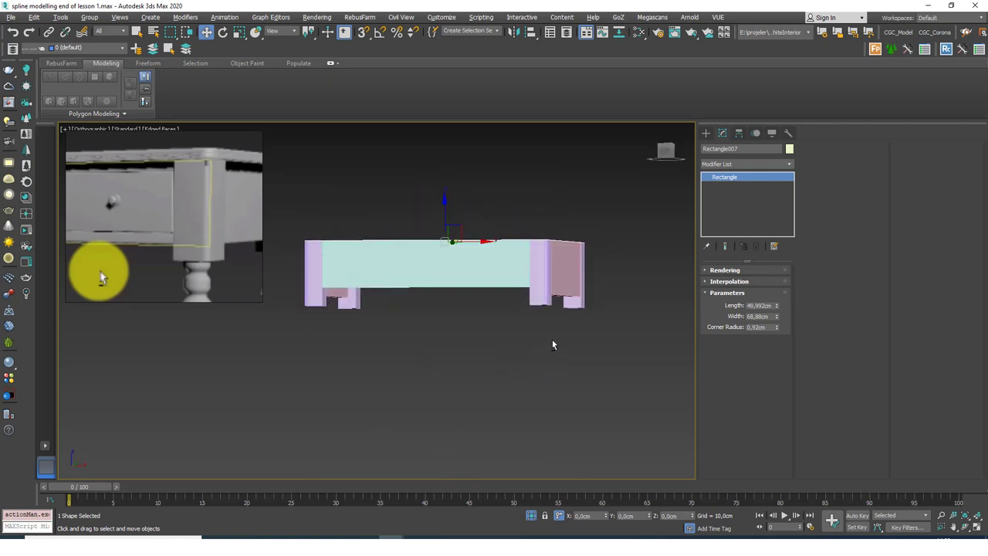
{"action": "left_click_drag", "start_coordinate": [443, 207], "coordinate": [446, 175]}
{"action": "key", "text": "ctrl+z"}
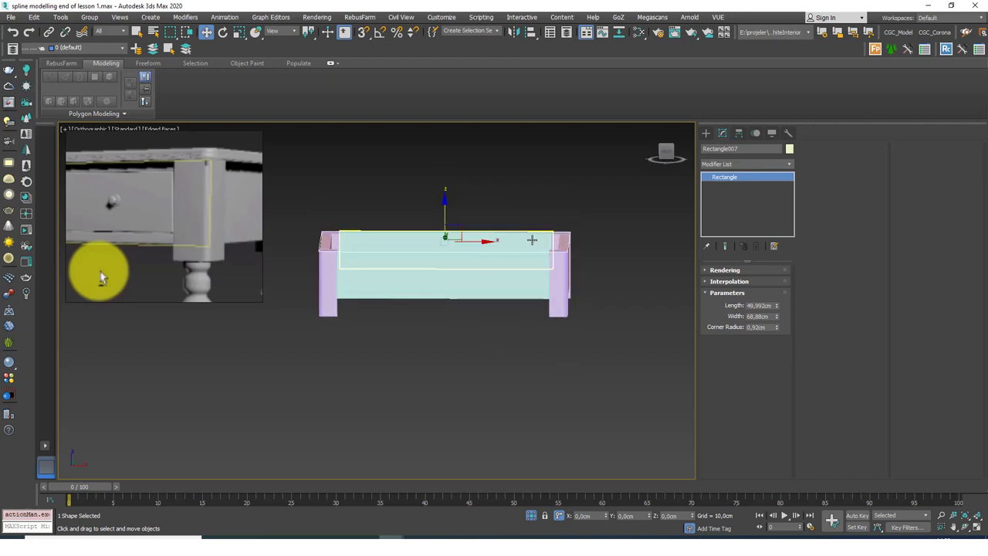
Add an Extrude modifier to the rectangle and set its amount to 2 cm
{"action": "middle_click_drag", "start_coordinate": [531, 240], "coordinate": [505, 270], "text": "alt"}
{"action": "left_click", "coordinate": [726, 165]}
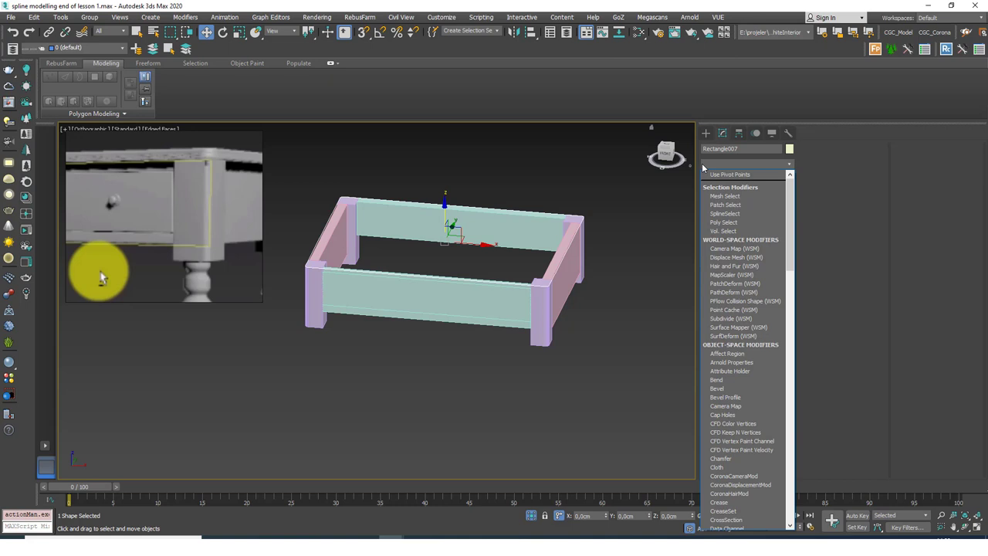
{"action": "type", "text": "ex"}
{"action": "key", "text": "Return"}
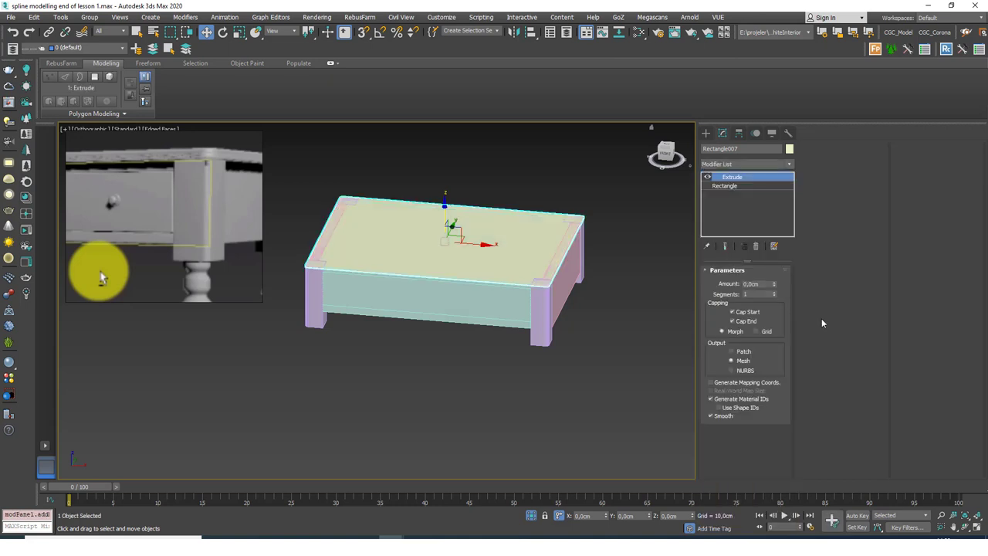
{"action": "type", "text": "2"}
{"action": "key", "text": "Return"}
{"action": "middle_click_drag", "start_coordinate": [499, 284], "coordinate": [489, 304]}
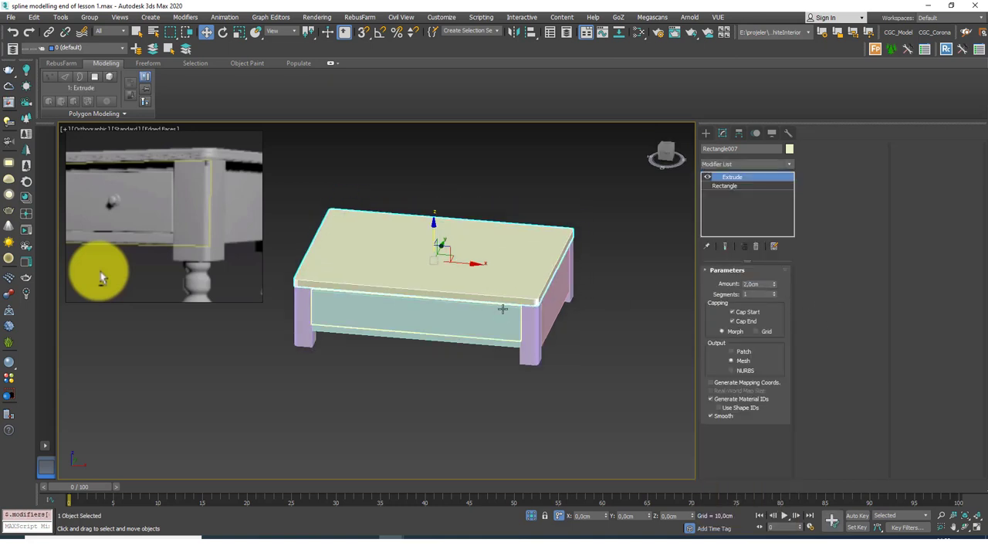
Examine the tabletop on the frame from several angles, with edged faces off and all objects framed
{"action": "left_click", "coordinate": [572, 341]}
{"action": "key", "text": "F4"}
{"action": "middle_click_drag", "start_coordinate": [553, 342], "coordinate": [524, 370], "text": "alt"}
{"action": "scroll", "coordinate": [522, 327], "scroll_direction": "down", "scroll_amount": 4}
{"action": "key", "text": "ctrl+a"}
{"action": "key", "text": "z"}
{"action": "middle_click_drag", "start_coordinate": [462, 321], "coordinate": [563, 322], "text": "alt"}
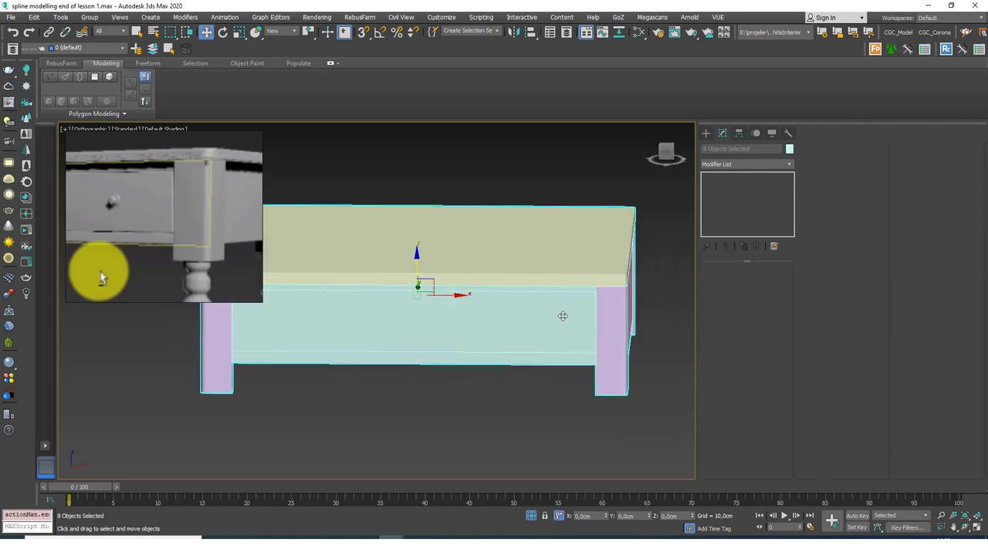
Select only the tabletop and hide it so the frame below is exposed
{"action": "right_click", "coordinate": [479, 244]}
{"action": "left_click", "coordinate": [425, 196]}
{"action": "left_click", "coordinate": [422, 244]}
{"action": "right_click", "coordinate": [430, 236]}
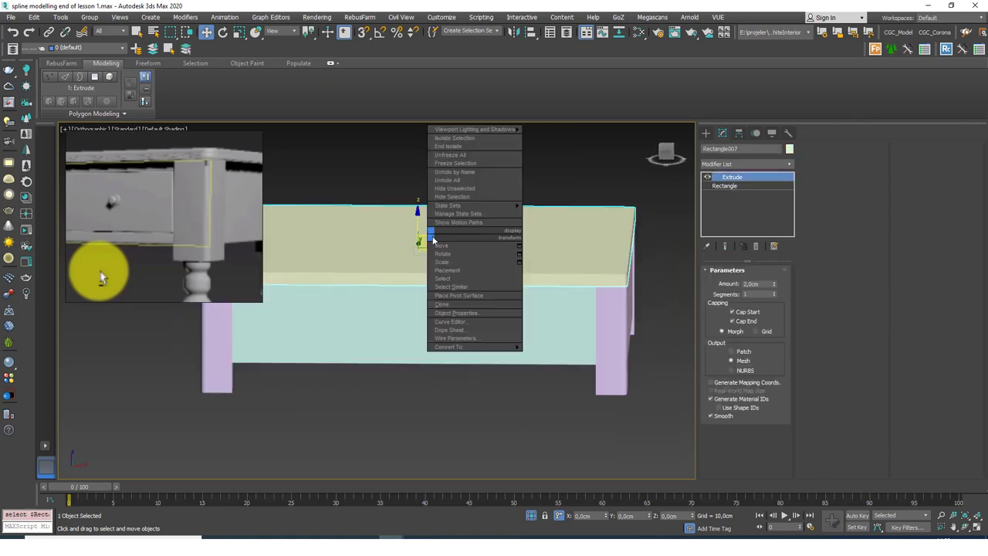
{"action": "left_click", "coordinate": [463, 196]}
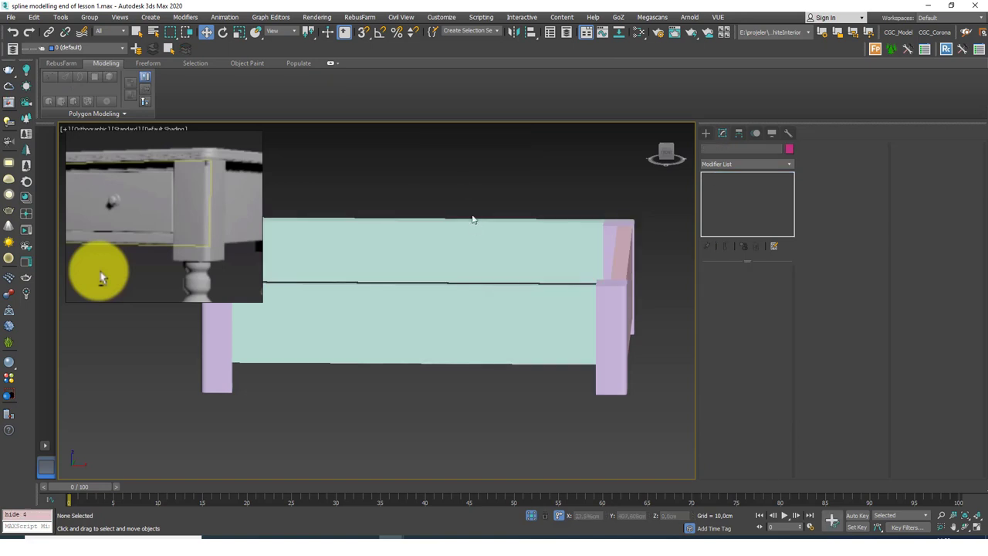
Show the frame in the Top view and enable 3D snapping
{"action": "scroll", "coordinate": [490, 308], "scroll_direction": "down", "scroll_amount": 3}
{"action": "middle_click_drag", "start_coordinate": [490, 308], "coordinate": [490, 356], "text": "alt"}
{"action": "key", "text": "t"}
{"action": "key", "text": "z"}
{"action": "scroll", "coordinate": [446, 260], "scroll_direction": "down", "scroll_amount": 2}
{"action": "middle_click_drag", "start_coordinate": [436, 278], "coordinate": [517, 279]}
{"action": "scroll", "coordinate": [507, 261], "scroll_direction": "up", "scroll_amount": 2}
{"action": "middle_click_drag", "start_coordinate": [498, 242], "coordinate": [484, 238]}
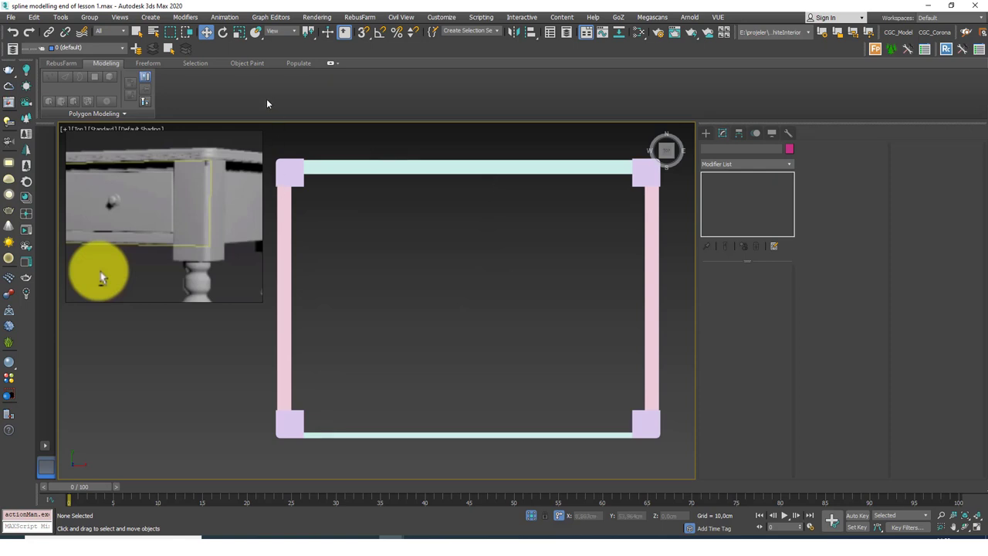
{"action": "left_click_drag", "start_coordinate": [369, 37], "coordinate": [365, 72]}
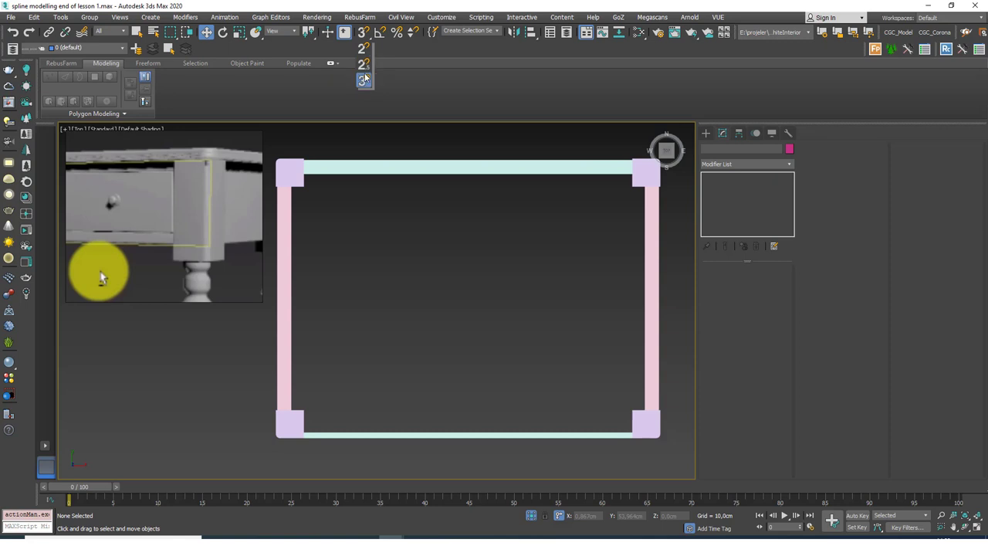
{"action": "mouse_move", "coordinate": [366, 61]}
{"action": "left_mouse_down"}
{"action": "mouse_move", "coordinate": [366, 83]}
{"action": "mouse_move", "coordinate": [365, 55]}
{"action": "mouse_move", "coordinate": [366, 71]}
{"action": "left_mouse_up"}
{"action": "left_click_drag", "start_coordinate": [366, 53], "coordinate": [367, 70]}
{"action": "mouse_move", "coordinate": [366, 71]}
{"action": "left_mouse_down"}
{"action": "mouse_move", "coordinate": [366, 51]}
{"action": "mouse_move", "coordinate": [366, 69]}
{"action": "left_mouse_up"}
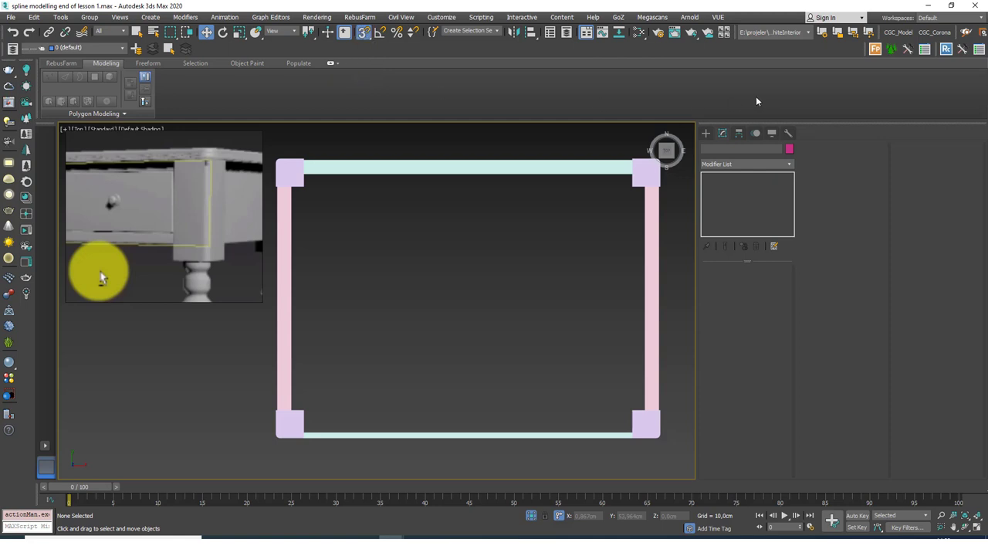
Start a snapped Line spline from the back rail's inner corner around the inner edges of the two left leg blocks
{"action": "left_click", "coordinate": [705, 132]}
{"action": "left_click", "coordinate": [717, 147]}
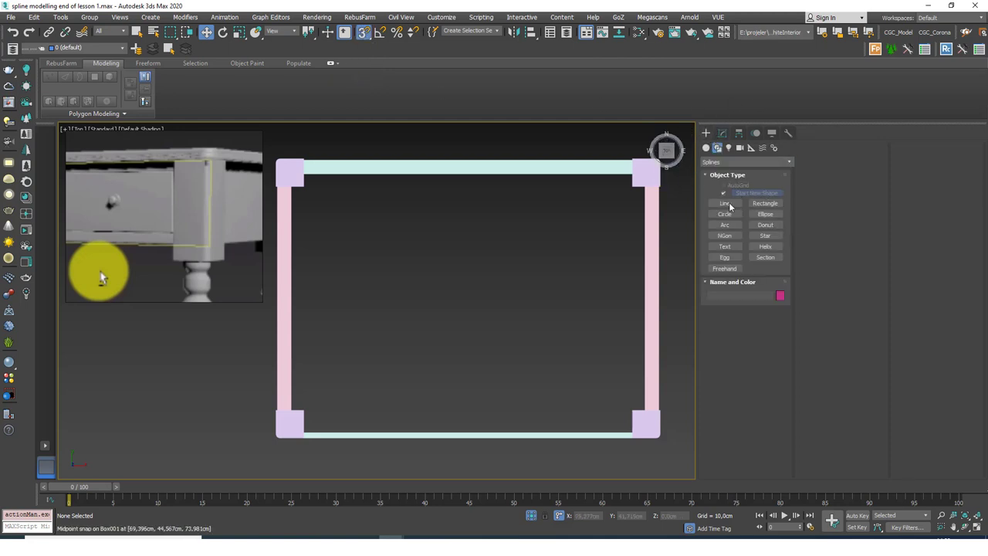
{"action": "left_click", "coordinate": [725, 203]}
{"action": "scroll", "coordinate": [316, 162], "scroll_direction": "up", "scroll_amount": 2}
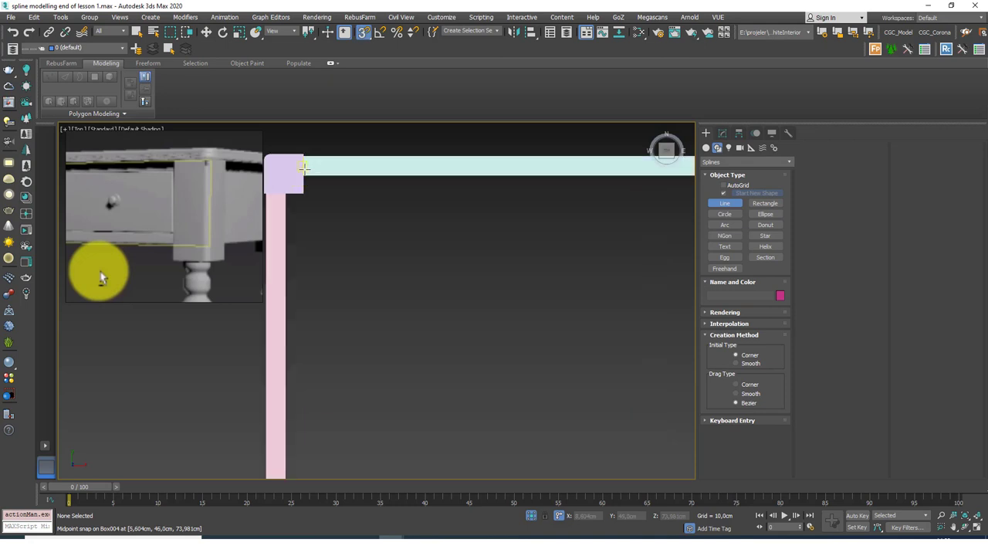
{"action": "left_click", "coordinate": [306, 176]}
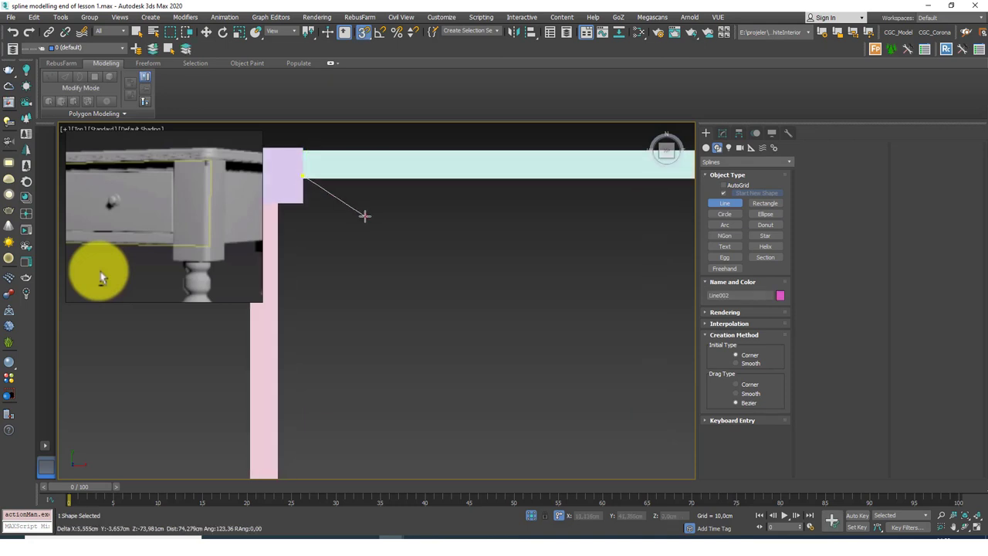
{"action": "right_click", "coordinate": [333, 198]}
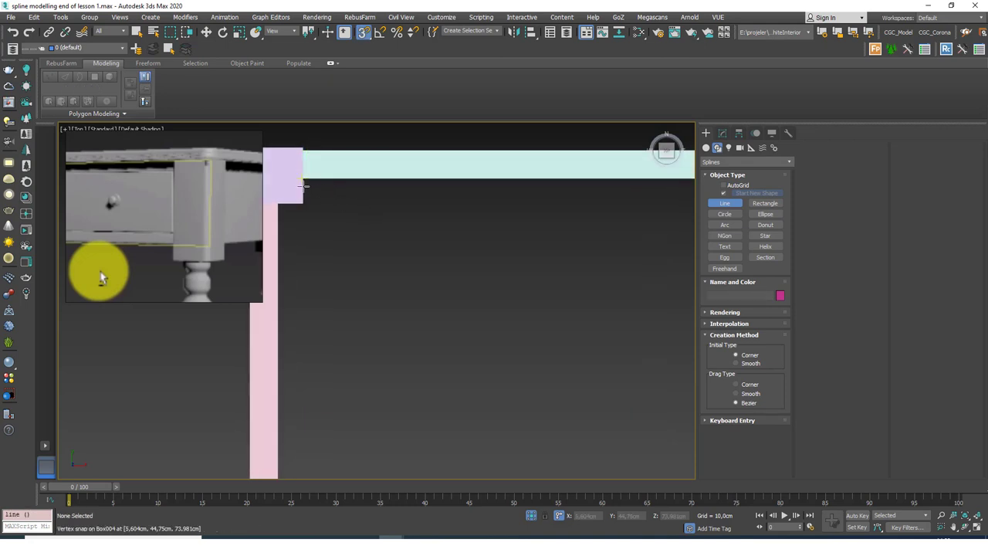
{"action": "left_click", "coordinate": [303, 178]}
{"action": "left_click", "coordinate": [278, 205]}
{"action": "middle_click_drag", "start_coordinate": [348, 330], "coordinate": [395, 89]}
{"action": "middle_click_drag", "start_coordinate": [364, 401], "coordinate": [369, 260]}
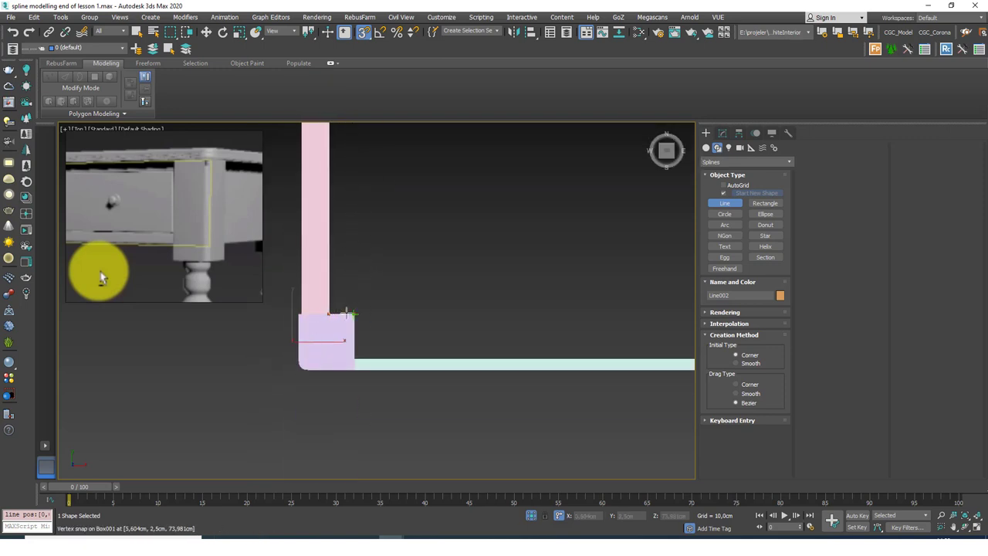
{"action": "left_click", "coordinate": [356, 368]}
Continue the line along the front strip and around the inner corners of the two right leg blocks
{"action": "middle_click_drag", "start_coordinate": [626, 360], "coordinate": [194, 326]}
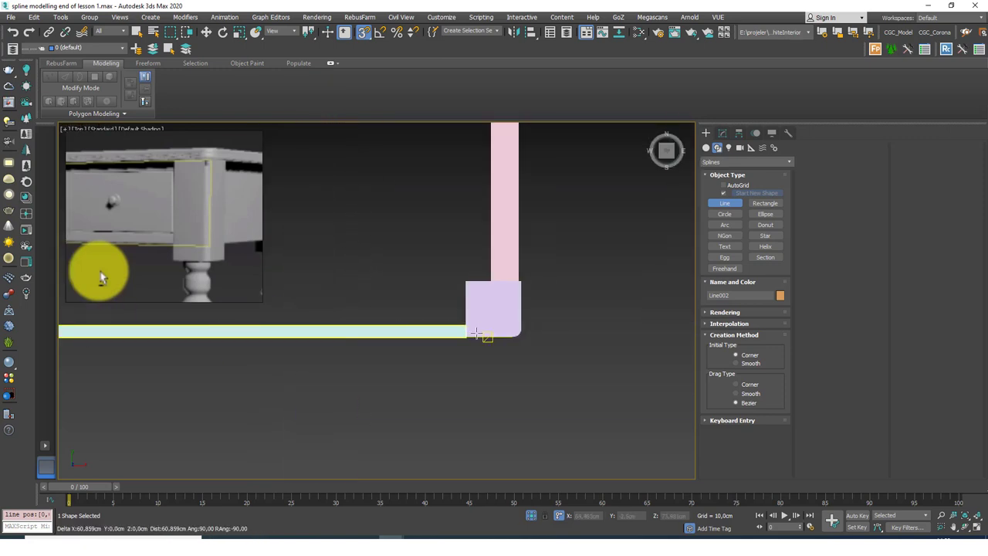
{"action": "left_click", "coordinate": [464, 334]}
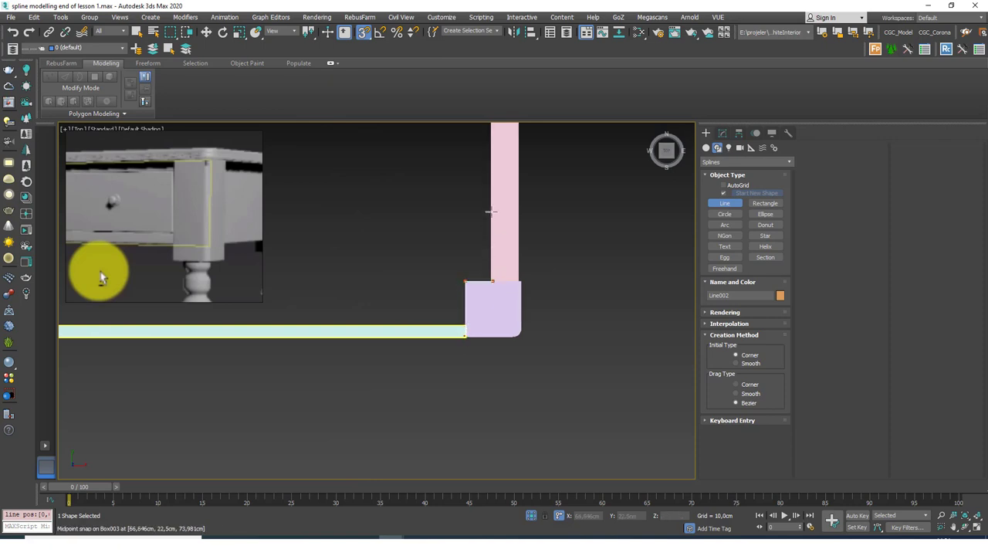
{"action": "middle_click_drag", "start_coordinate": [497, 192], "coordinate": [496, 208]}
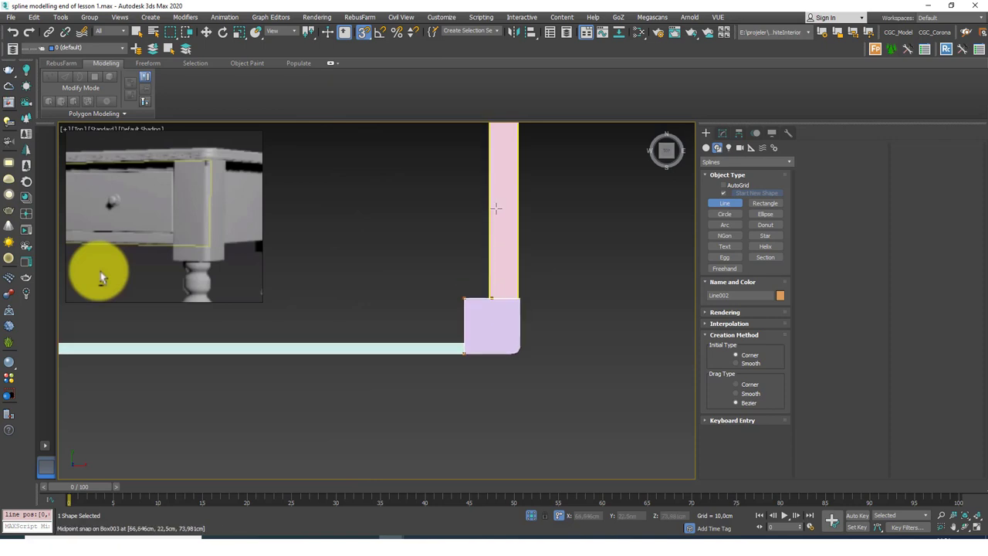
{"action": "left_click", "coordinate": [489, 298]}
{"action": "middle_click_drag", "start_coordinate": [494, 126], "coordinate": [489, 469]}
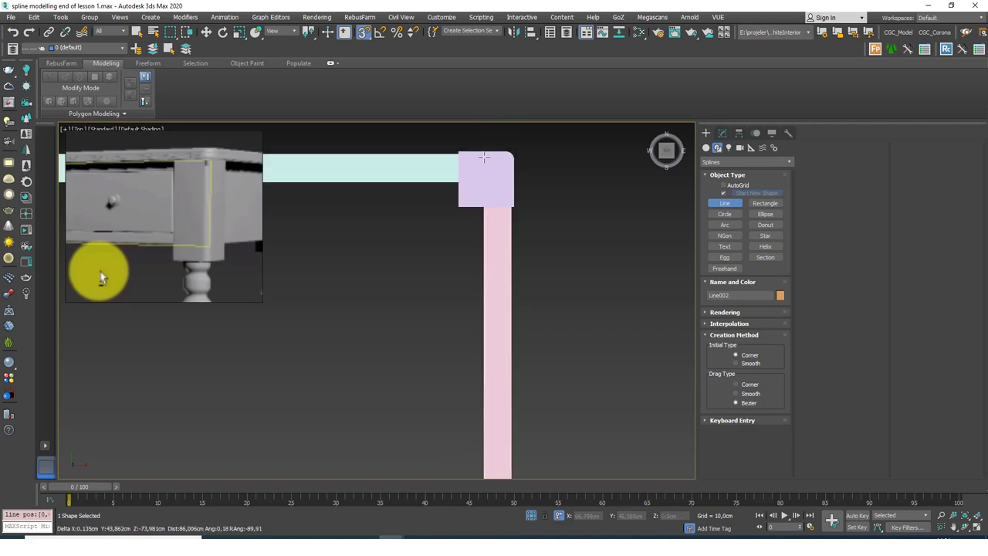
{"action": "left_click", "coordinate": [484, 216]}
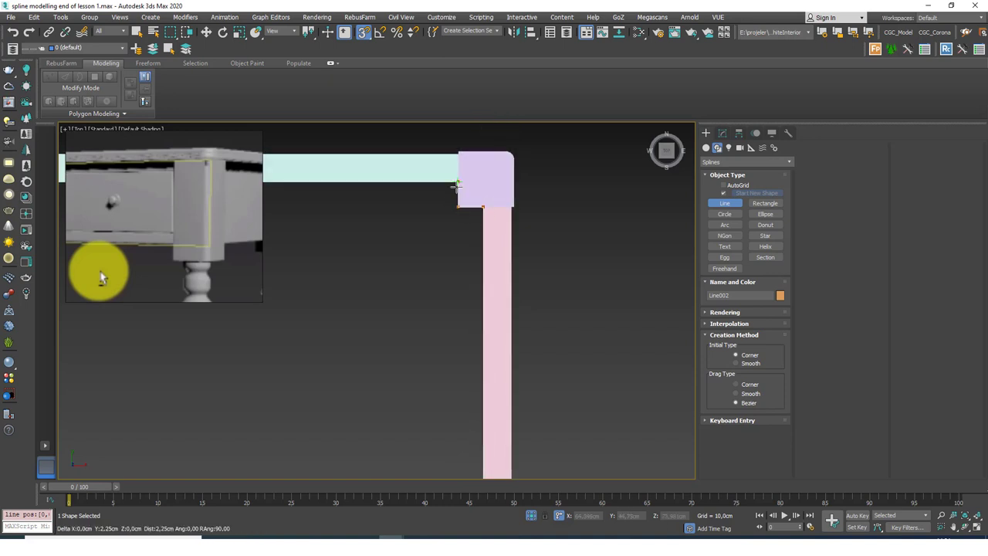
{"action": "left_click", "coordinate": [456, 187]}
Run the line back along the rear panel to its starting corner and close the spline
{"action": "middle_click_drag", "start_coordinate": [385, 188], "coordinate": [571, 193]}
{"action": "scroll", "coordinate": [571, 193], "scroll_direction": "down", "scroll_amount": 3}
{"action": "middle_click_drag", "start_coordinate": [349, 207], "coordinate": [393, 209]}
{"action": "scroll", "coordinate": [409, 210], "scroll_direction": "up", "scroll_amount": 1}
{"action": "left_click", "coordinate": [454, 184]}
{"action": "left_click", "coordinate": [477, 281]}
Turn snapping off and raise the closed inner outline slightly above the frame along Z
{"action": "scroll", "coordinate": [479, 283], "scroll_direction": "down", "scroll_amount": 3}
{"action": "middle_click_drag", "start_coordinate": [506, 335], "coordinate": [529, 267], "text": "alt"}
{"action": "scroll", "coordinate": [545, 253], "scroll_direction": "up", "scroll_amount": 3}
{"action": "key", "text": "w"}
{"action": "key", "text": "s"}
{"action": "left_click_drag", "start_coordinate": [468, 243], "coordinate": [466, 223]}
{"action": "middle_click_drag", "start_coordinate": [467, 221], "coordinate": [480, 255], "text": "alt"}
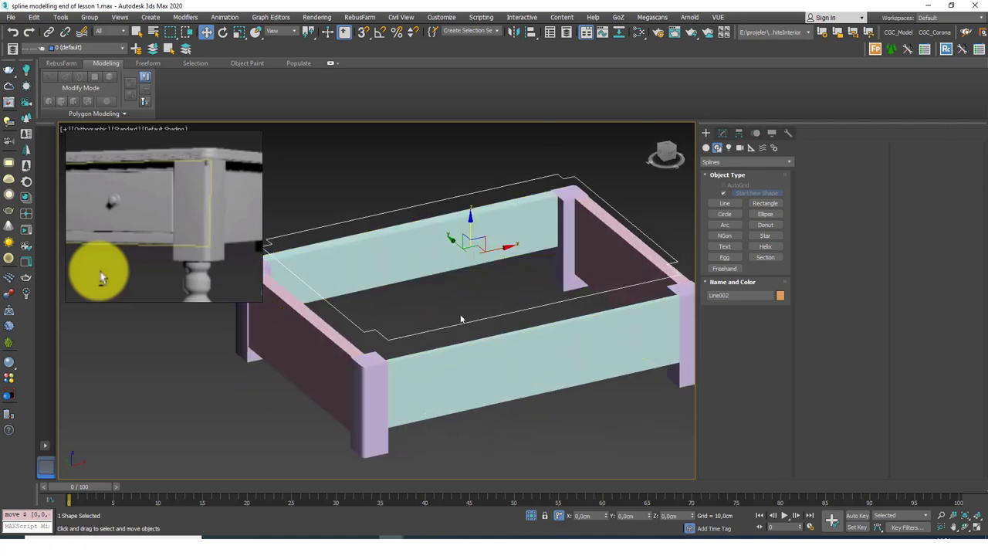
Raise the leg blocks about 1,66 cm along Z and delete the closed inner outline spline
{"action": "left_click", "coordinate": [378, 375]}
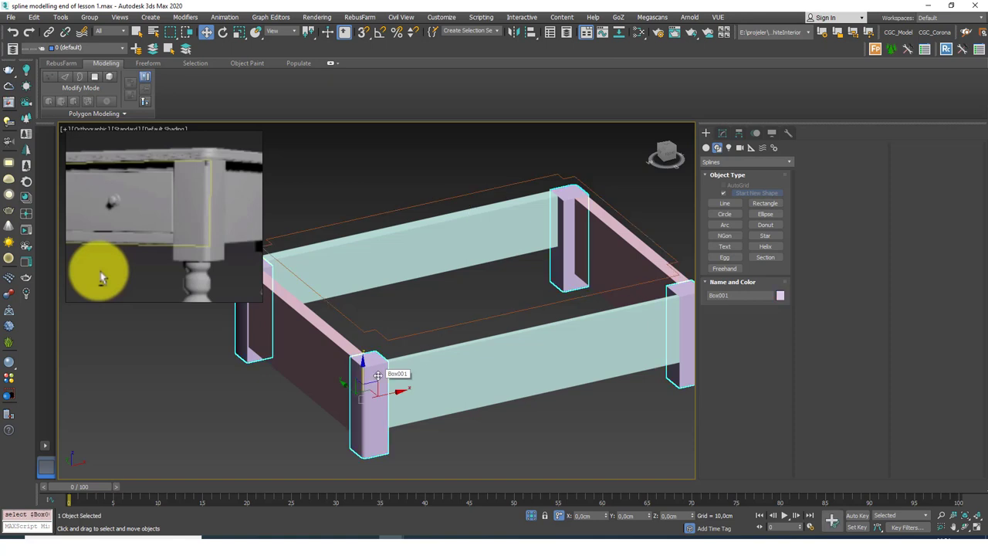
{"action": "left_click_drag", "start_coordinate": [362, 370], "coordinate": [362, 361]}
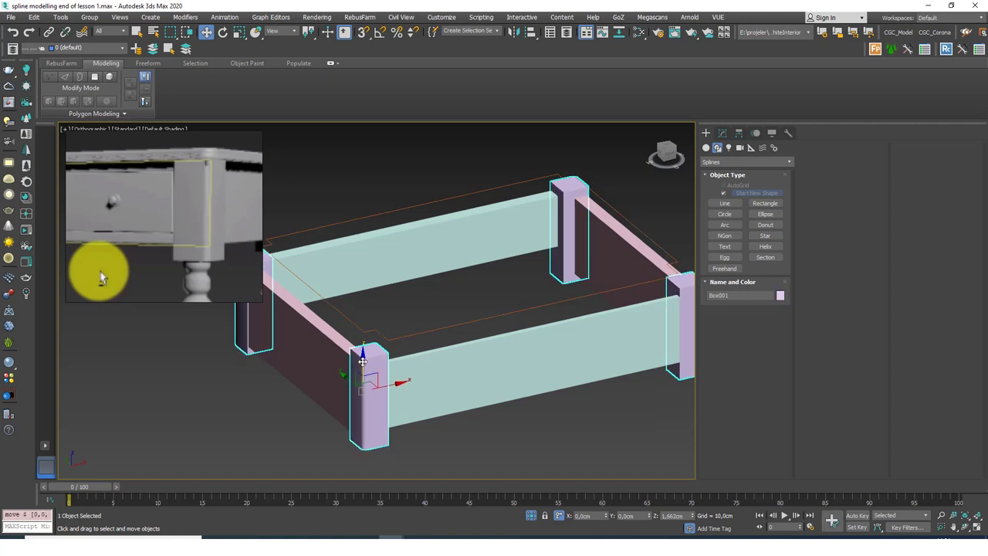
{"action": "middle_click_drag", "start_coordinate": [457, 337], "coordinate": [538, 212], "text": "alt"}
{"action": "left_click", "coordinate": [532, 198]}
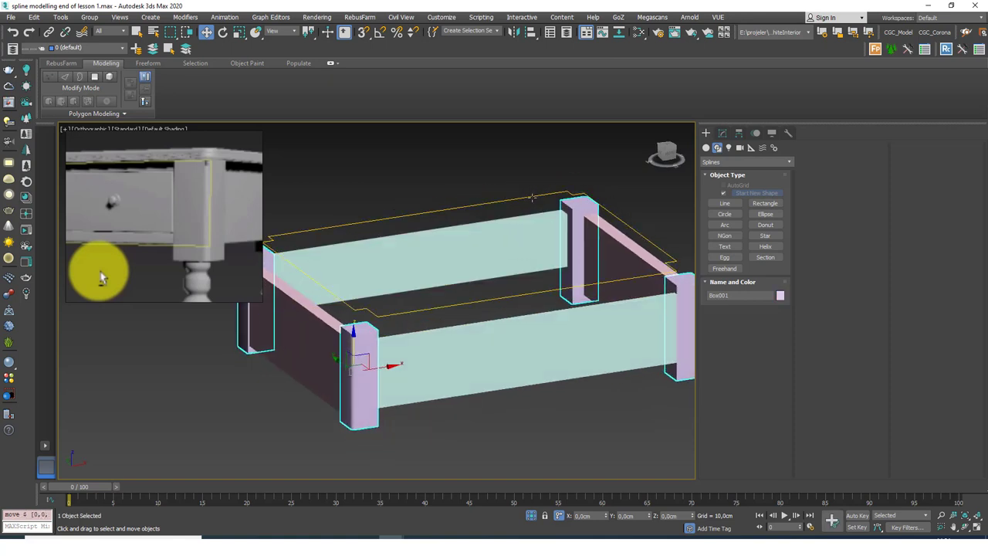
{"action": "key", "text": "Delete"}
In the Top view with 3D snapping, draw an open Line around the left leg blocks' inner corners and along the front strip
{"action": "key", "text": "t"}
{"action": "key", "text": "z"}
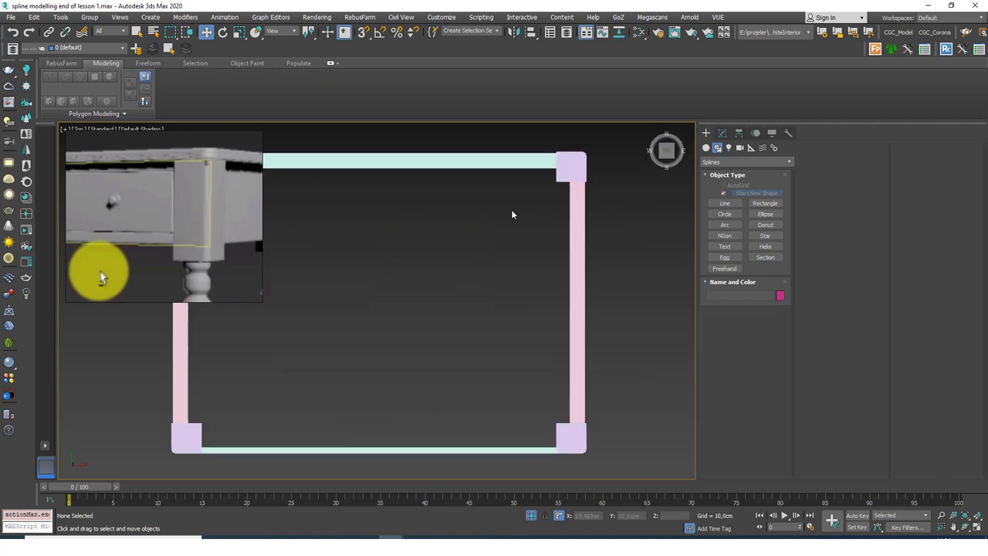
{"action": "middle_click_drag", "start_coordinate": [525, 208], "coordinate": [596, 200]}
{"action": "left_click", "coordinate": [726, 202]}
{"action": "middle_click_drag", "start_coordinate": [362, 210], "coordinate": [387, 207]}
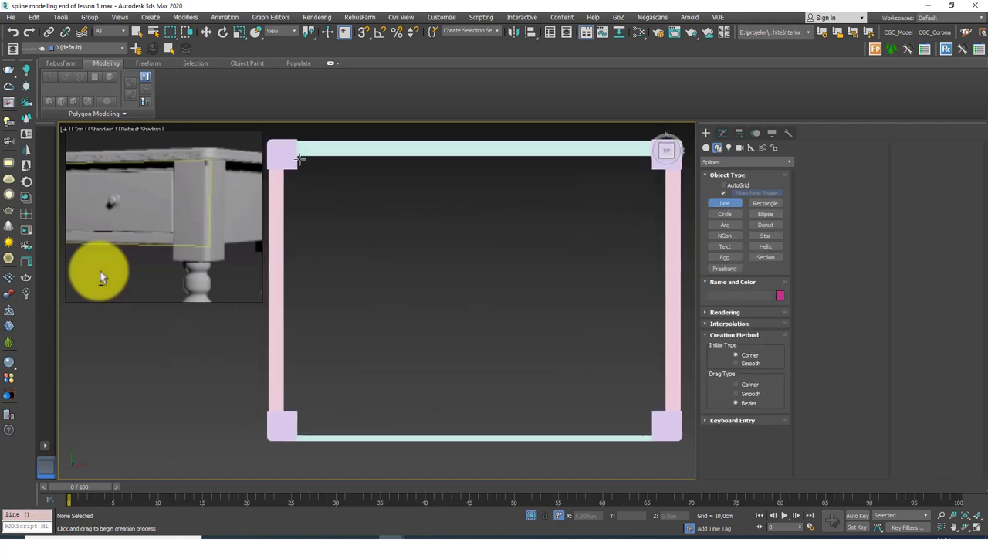
{"action": "key", "text": "s"}
{"action": "left_click", "coordinate": [297, 152]}
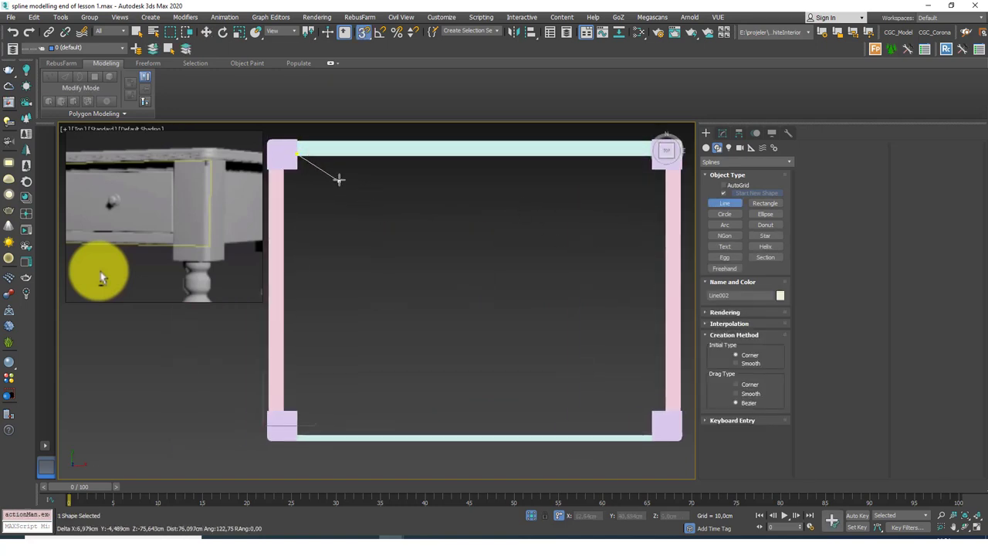
{"action": "right_click", "coordinate": [304, 174]}
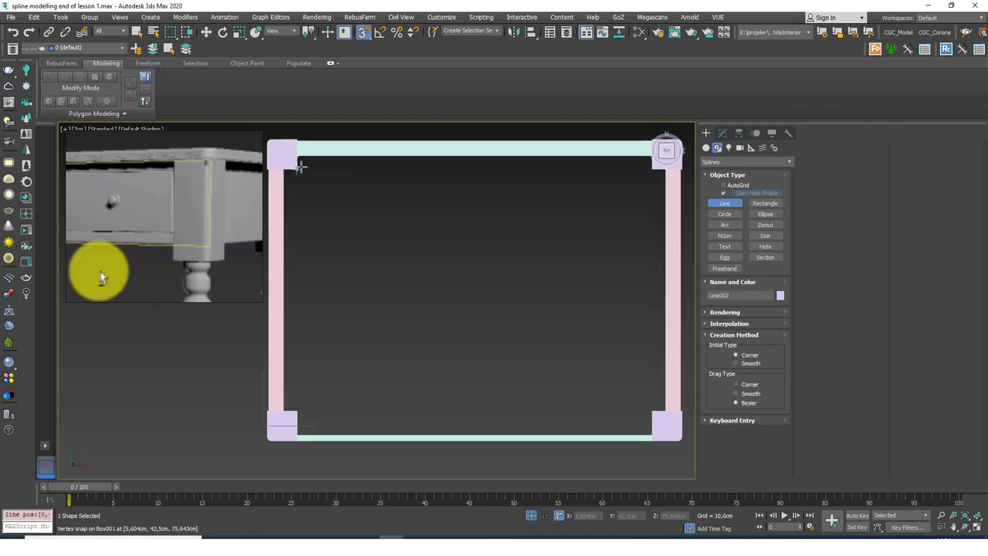
{"action": "left_click", "coordinate": [301, 410]}
{"action": "left_click", "coordinate": [649, 435]}
{"action": "right_click", "coordinate": [548, 339]}
{"action": "right_click", "coordinate": [509, 318]}
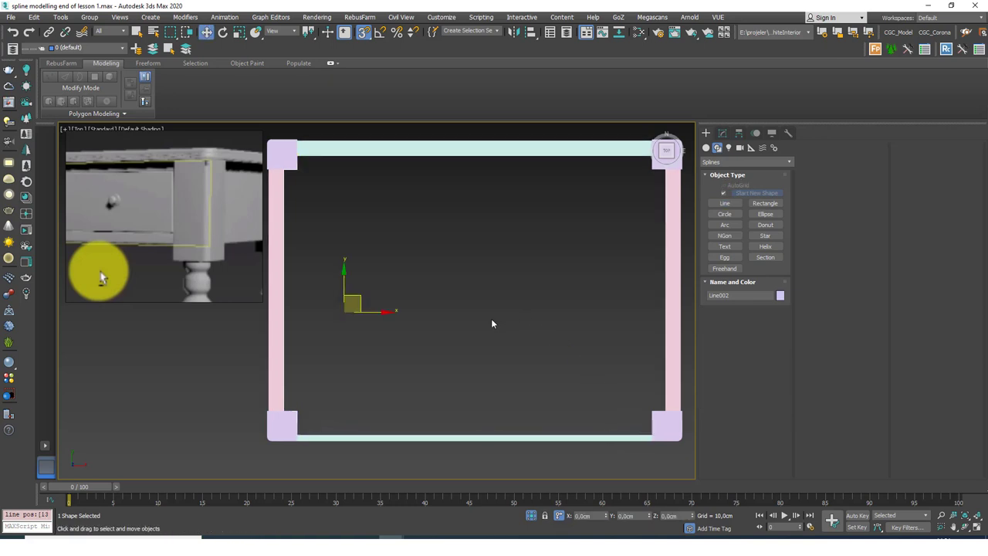
Turn snapping off, raise the open line above the frame along Z and inspect its vertex heights from the front
{"action": "scroll", "coordinate": [482, 326], "scroll_direction": "down", "scroll_amount": 3}
{"action": "middle_click_drag", "start_coordinate": [424, 354], "coordinate": [436, 311], "text": "alt"}
{"action": "scroll", "coordinate": [460, 330], "scroll_direction": "up", "scroll_amount": 4}
{"action": "key", "text": "s"}
{"action": "left_click_drag", "start_coordinate": [431, 301], "coordinate": [430, 265]}
{"action": "middle_click_drag", "start_coordinate": [497, 337], "coordinate": [455, 313], "text": "alt"}
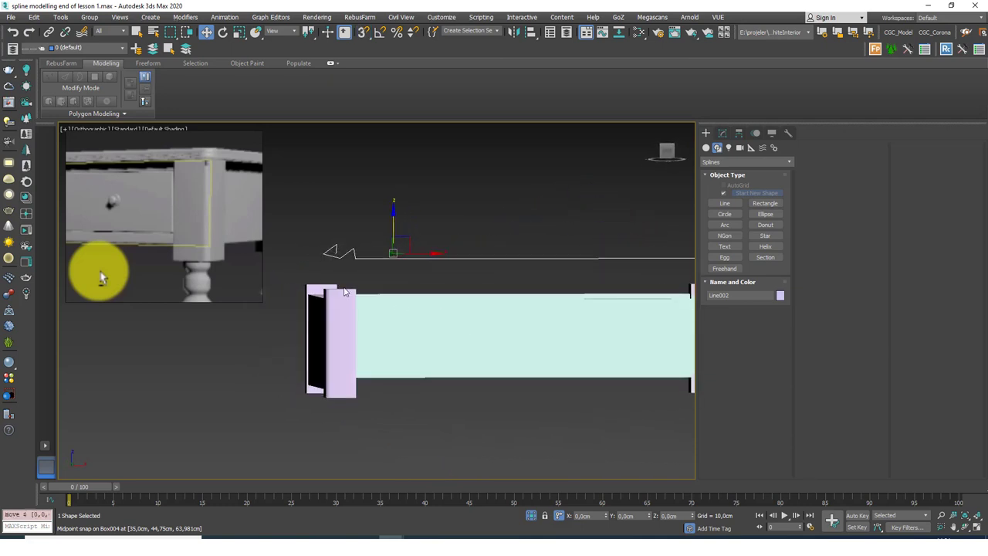
{"action": "scroll", "coordinate": [355, 251], "scroll_direction": "up", "scroll_amount": 8}
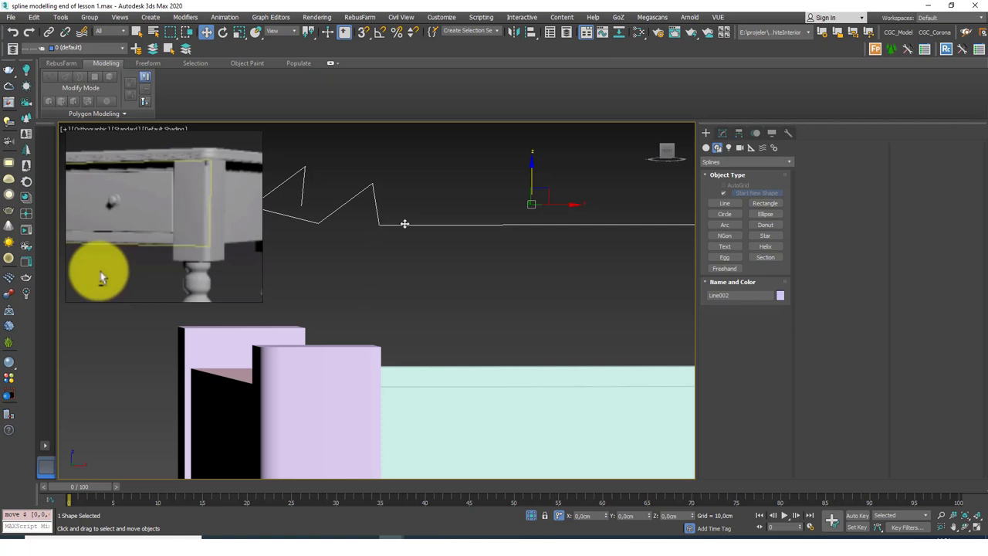
Undo the open line and the raising of the leg blocks, and delete the closed inner outline spline
{"action": "scroll", "coordinate": [405, 231], "scroll_direction": "down", "scroll_amount": 3}
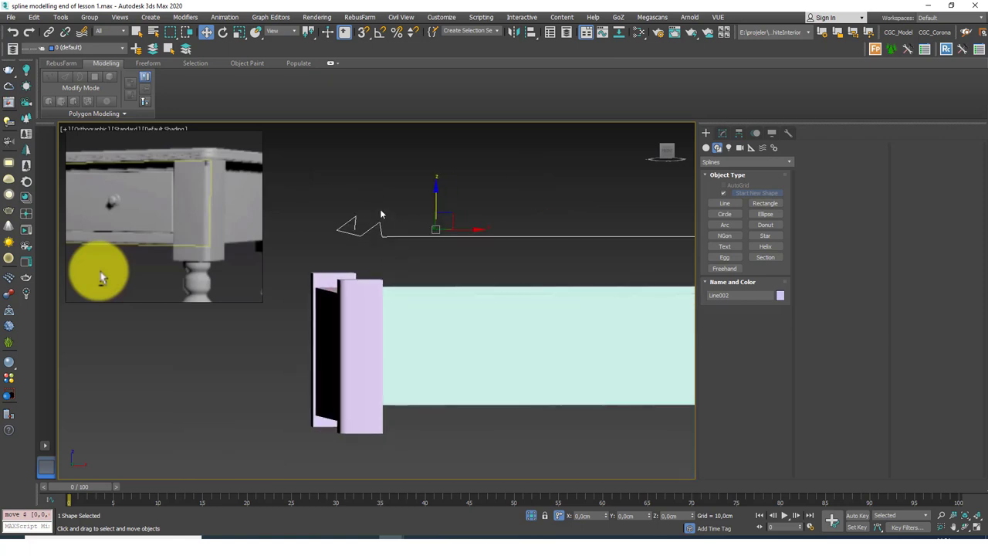
{"action": "key", "text": "Delete"}
{"action": "key", "text": "ctrl+z"}
{"action": "key", "text": "ctrl+y"}
{"action": "key", "text": "ctrl+z"}
{"action": "key", "text": "ctrl+z"}
{"action": "key", "text": "ctrl+z"}
{"action": "key", "text": "ctrl+z"}
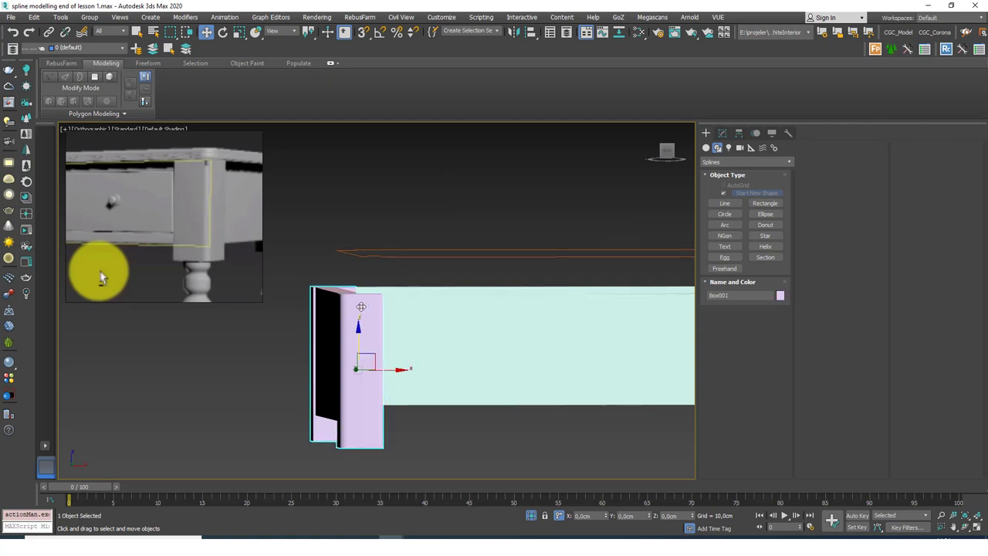
{"action": "left_click", "coordinate": [415, 250]}
{"action": "key", "text": "Delete"}
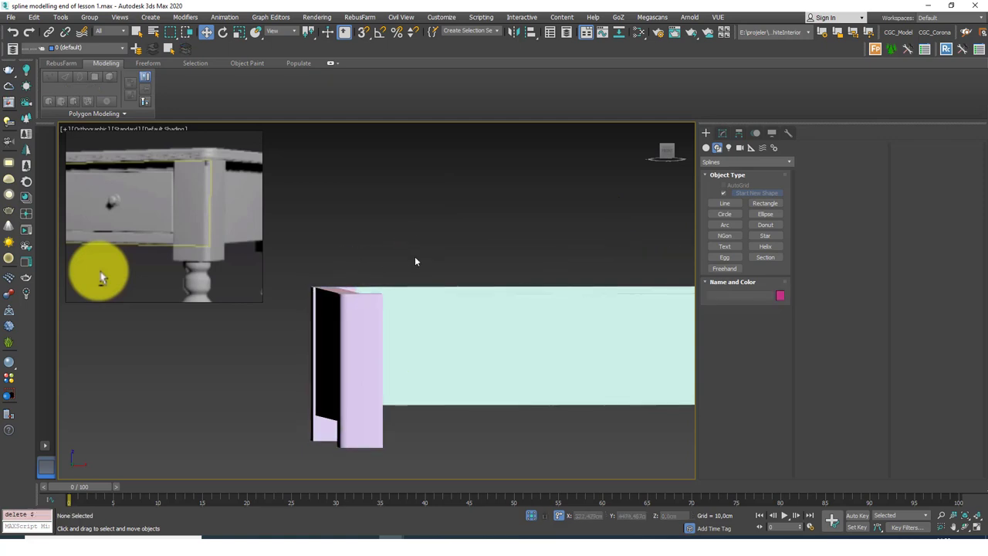
In the Top view with 2.5D snapping, start a Line at the back-left leg block and trace the inner corners down the left side
{"action": "key", "text": "t"}
{"action": "key", "text": "z"}
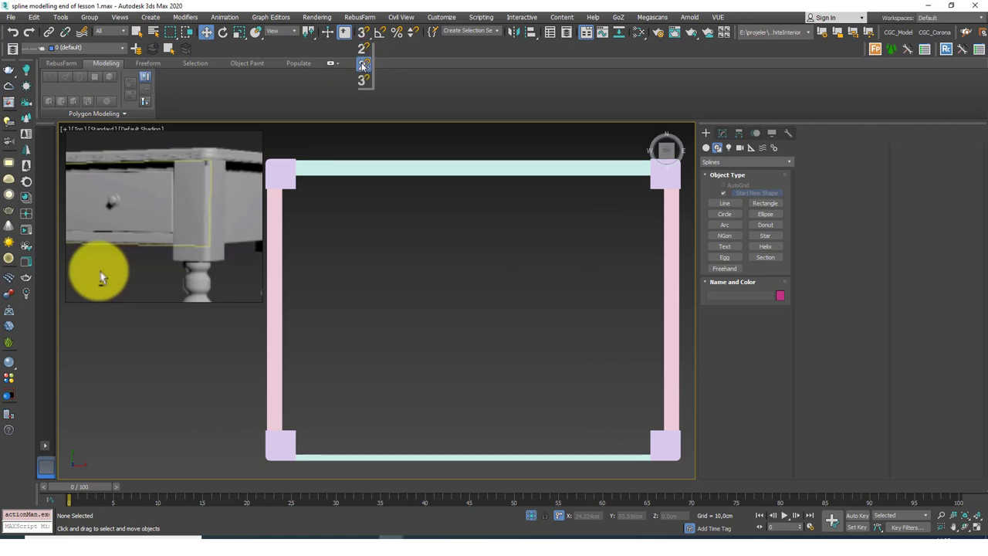
{"action": "left_click", "coordinate": [365, 66]}
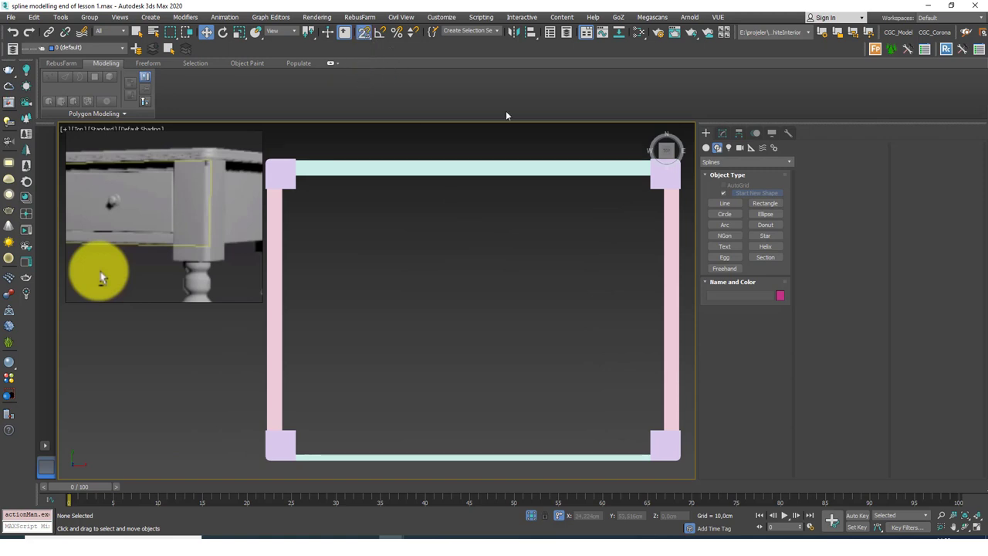
{"action": "left_click", "coordinate": [723, 203]}
{"action": "scroll", "coordinate": [300, 161], "scroll_direction": "up", "scroll_amount": 5}
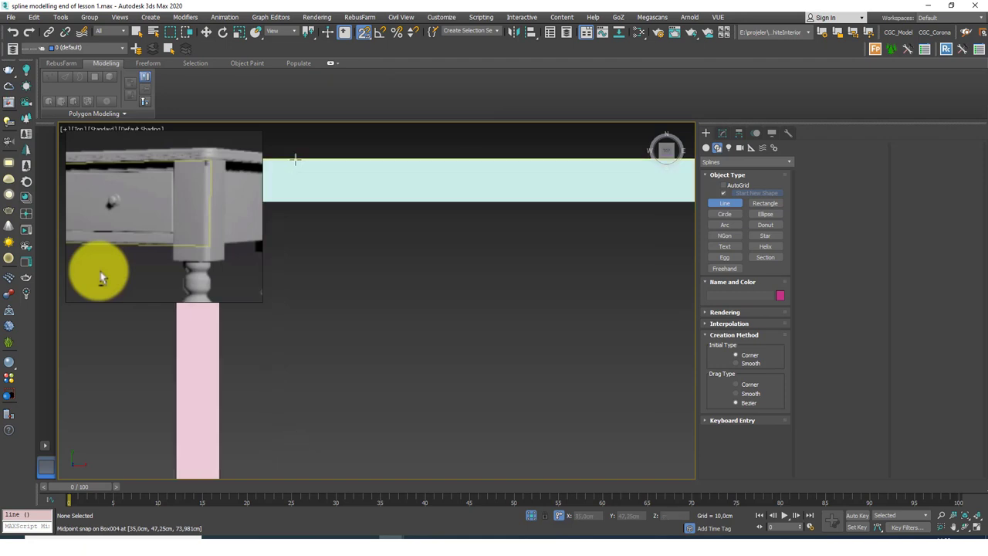
{"action": "left_click", "coordinate": [414, 168]}
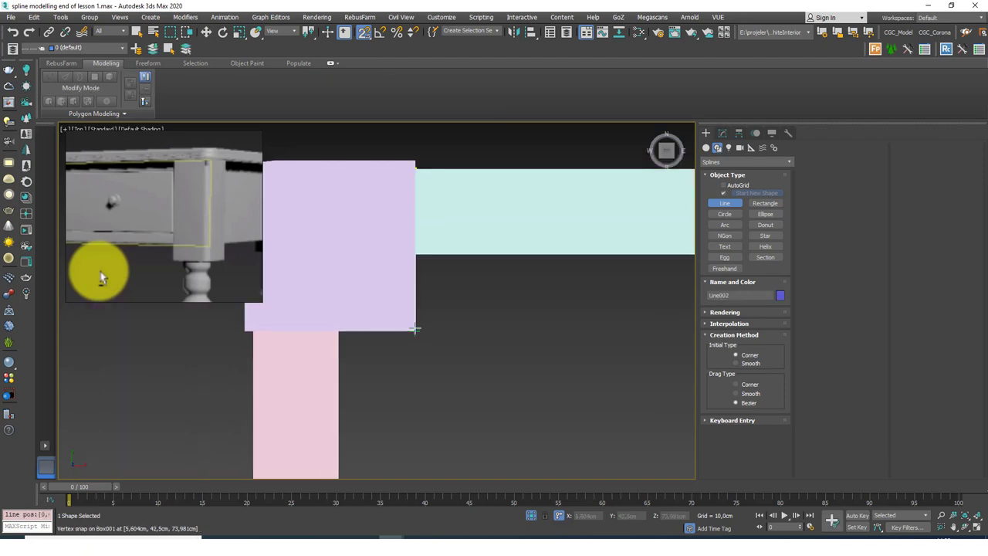
{"action": "left_click", "coordinate": [416, 330]}
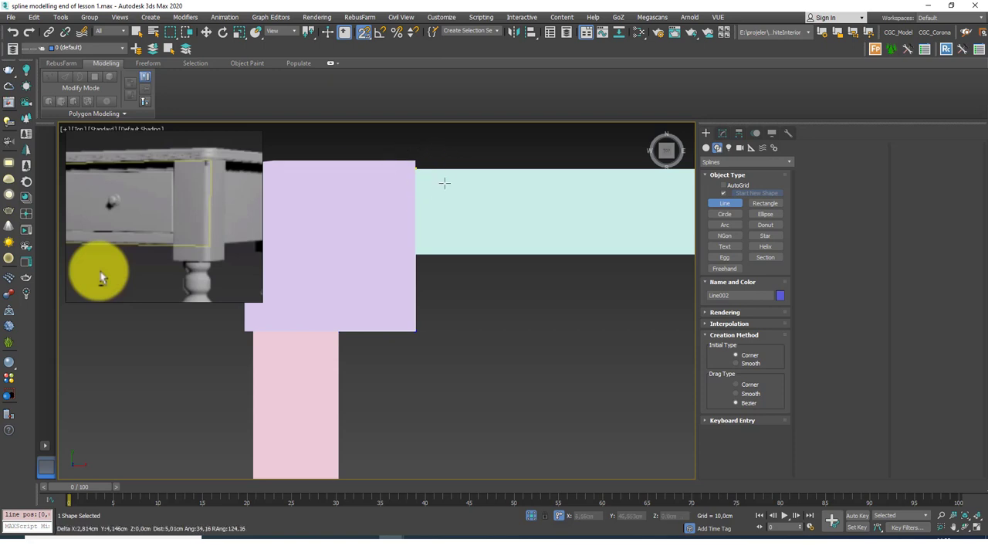
{"action": "middle_click_drag", "start_coordinate": [364, 458], "coordinate": [344, 236]}
{"action": "scroll", "coordinate": [346, 265], "scroll_direction": "down", "scroll_amount": 3}
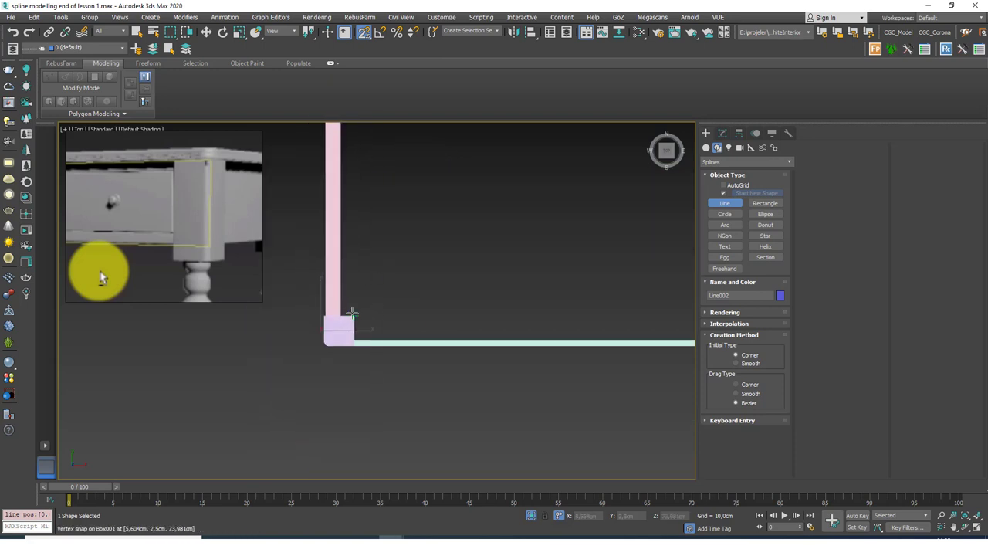
{"action": "left_click", "coordinate": [354, 347]}
Continue the line along the front strip and around the right leg blocks' inner corners, and close it at its starting point
{"action": "middle_click_drag", "start_coordinate": [394, 341], "coordinate": [183, 324]}
{"action": "left_click", "coordinate": [498, 331]}
{"action": "left_click", "coordinate": [502, 297]}
{"action": "middle_click_drag", "start_coordinate": [507, 203], "coordinate": [510, 392]}
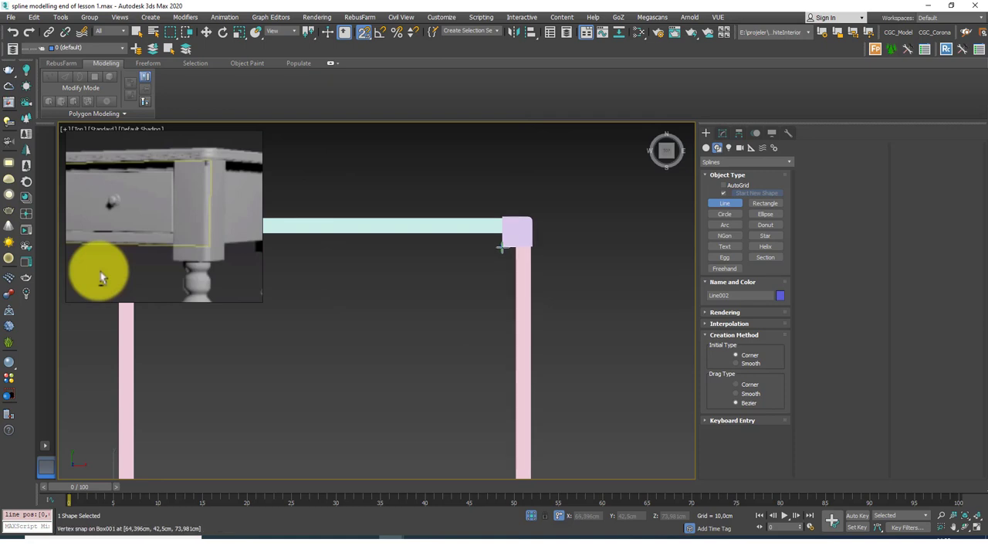
{"action": "scroll", "coordinate": [517, 242], "scroll_direction": "up", "scroll_amount": 3}
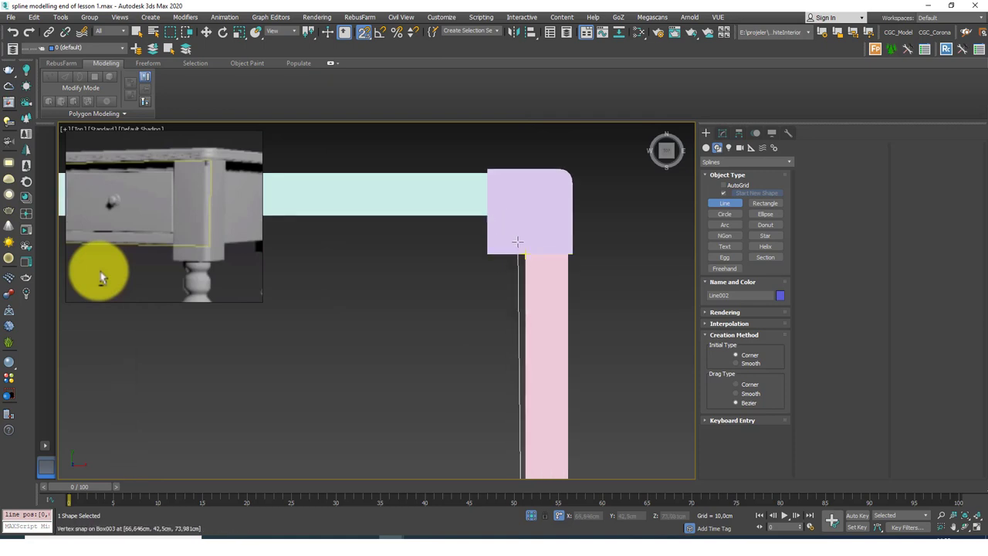
{"action": "scroll", "coordinate": [517, 241], "scroll_direction": "up", "scroll_amount": 3}
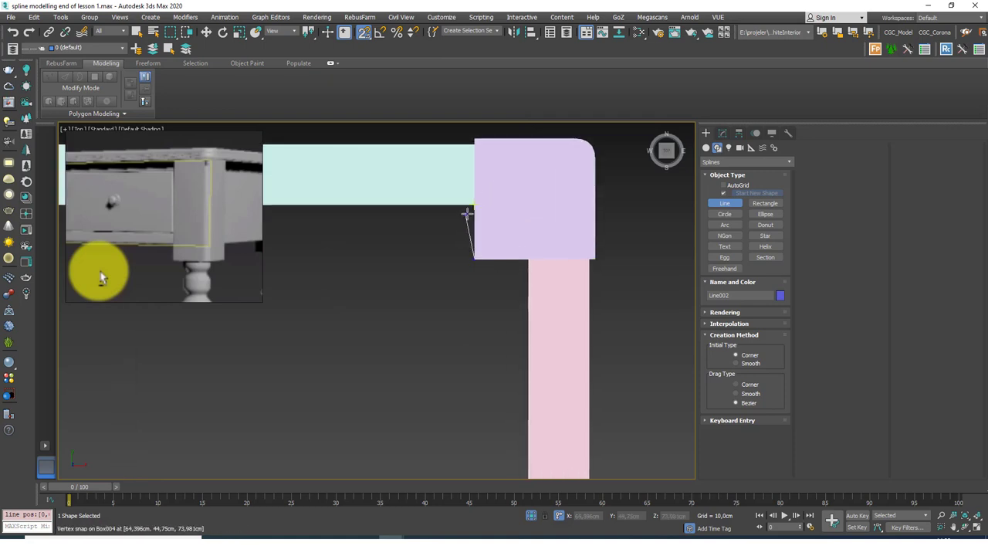
{"action": "left_click", "coordinate": [475, 146]}
{"action": "scroll", "coordinate": [533, 212], "scroll_direction": "down", "scroll_amount": 5}
{"action": "middle_click_drag", "start_coordinate": [359, 245], "coordinate": [583, 273]}
{"action": "scroll", "coordinate": [318, 217], "scroll_direction": "up", "scroll_amount": 4}
{"action": "scroll", "coordinate": [313, 243], "scroll_direction": "up", "scroll_amount": 4}
{"action": "left_click", "coordinate": [313, 235]}
{"action": "left_click", "coordinate": [485, 284]}
{"action": "scroll", "coordinate": [422, 275], "scroll_direction": "down", "scroll_amount": 10}
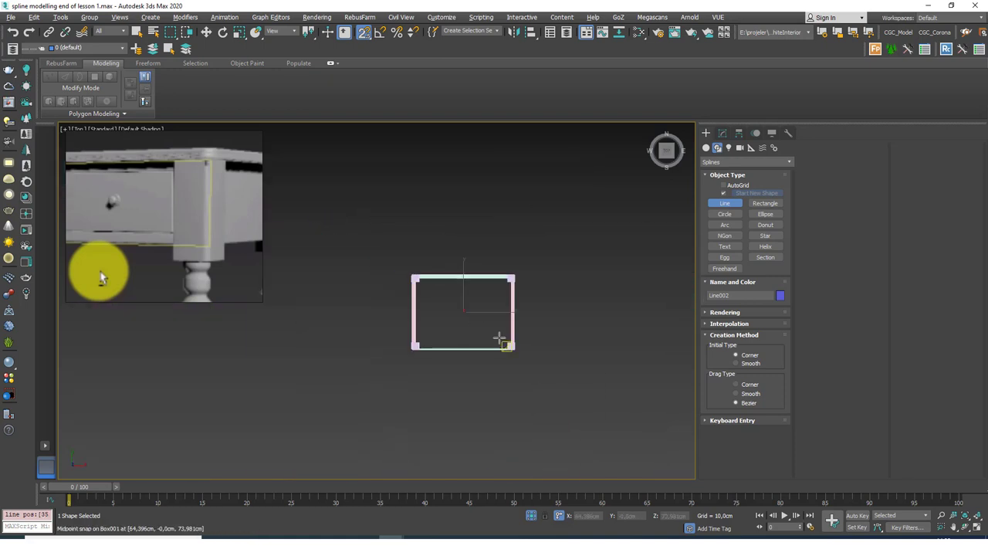
Turn snapping off and apply an Extrude modifier with a 2 cm amount to the closed outline
{"action": "middle_click_drag", "start_coordinate": [497, 344], "coordinate": [538, 296], "text": "alt"}
{"action": "scroll", "coordinate": [540, 298], "scroll_direction": "up", "scroll_amount": 4}
{"action": "key", "text": "w"}
{"action": "scroll", "coordinate": [506, 334], "scroll_direction": "up", "scroll_amount": 2}
{"action": "middle_click_drag", "start_coordinate": [506, 337], "coordinate": [520, 321], "text": "alt"}
{"action": "key", "text": "s"}
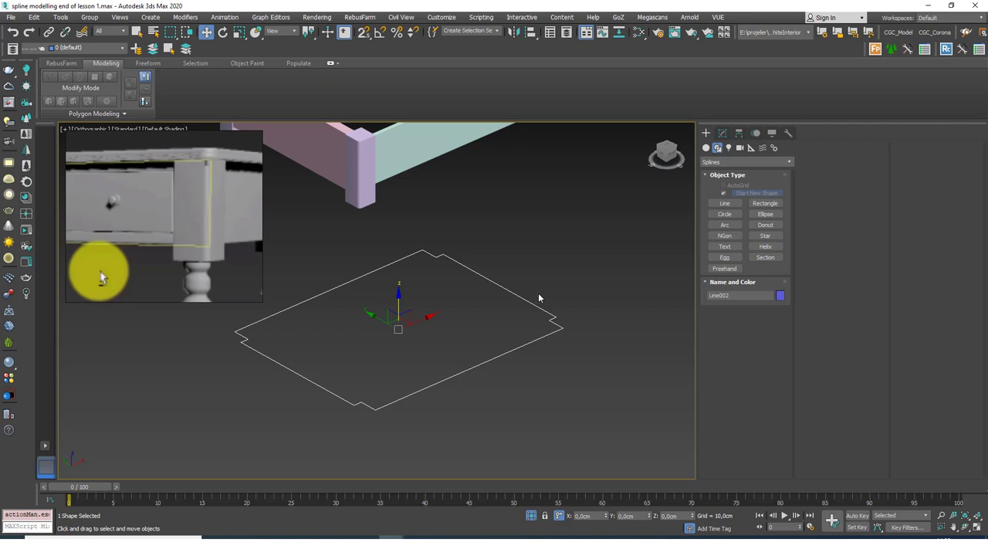
{"action": "middle_click_drag", "start_coordinate": [463, 338], "coordinate": [442, 330], "text": "alt"}
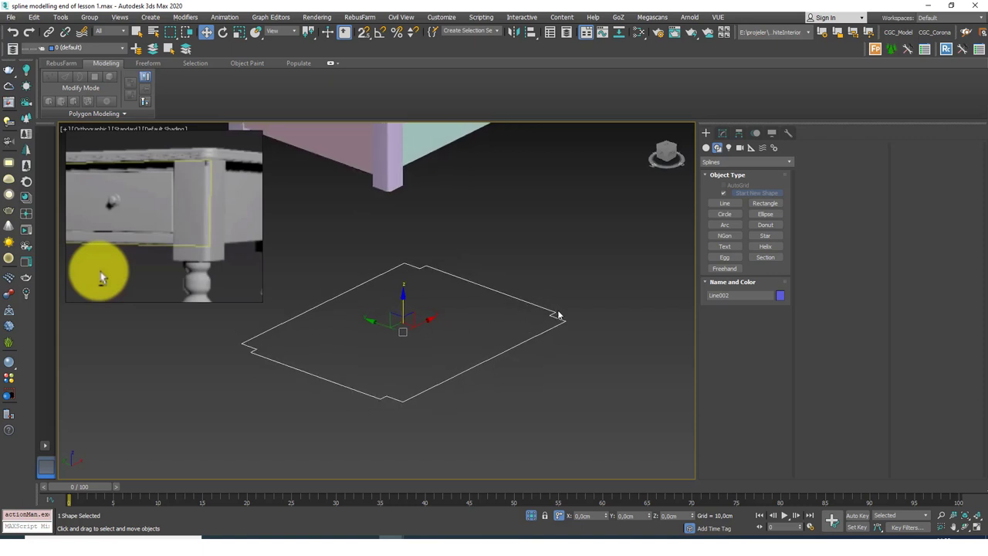
{"action": "left_click", "coordinate": [723, 132]}
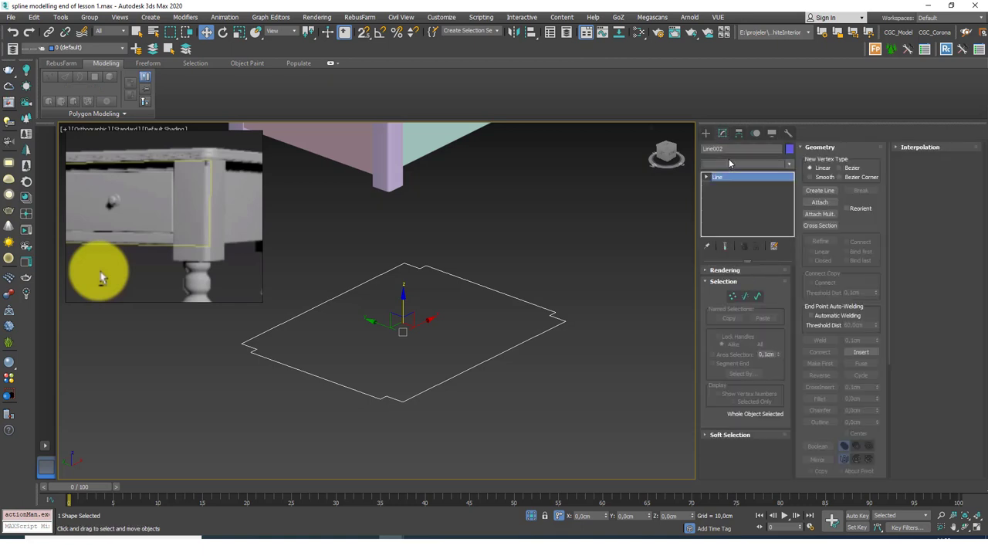
{"action": "left_click", "coordinate": [729, 163]}
{"action": "key", "text": "x"}
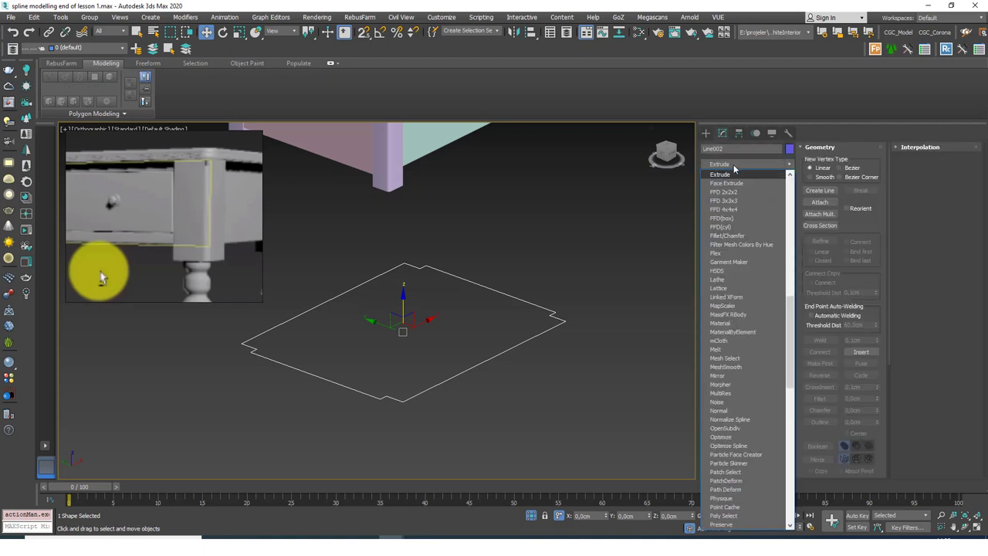
{"action": "left_click", "coordinate": [733, 178]}
{"action": "middle_click_drag", "start_coordinate": [538, 335], "coordinate": [450, 314], "text": "alt"}
{"action": "scroll", "coordinate": [514, 324], "scroll_direction": "down", "scroll_amount": 3}
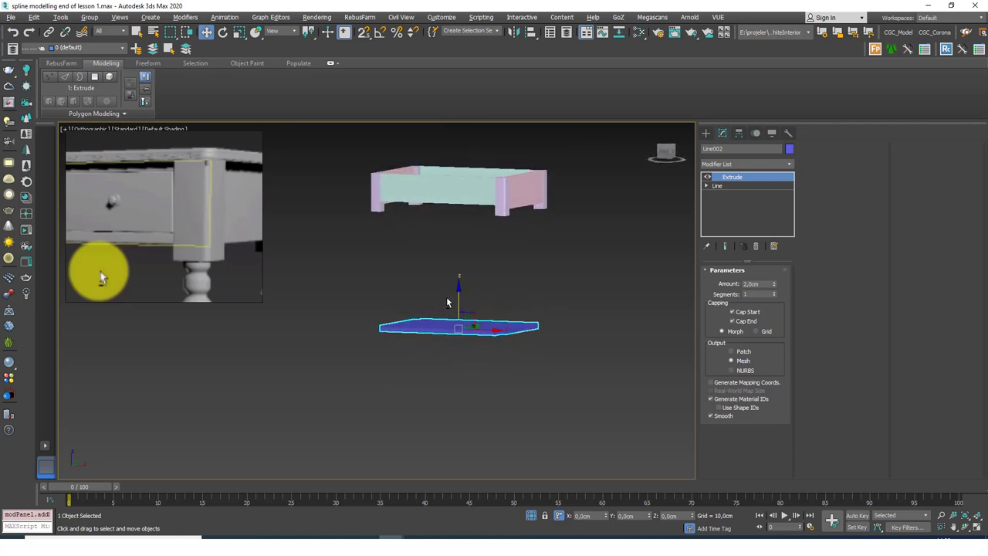
Set the snap mode to 3D with snapping off and raise the extruded panel along Z up to the frame
{"action": "left_click_drag", "start_coordinate": [363, 33], "coordinate": [364, 80]}
{"action": "key", "text": "s"}
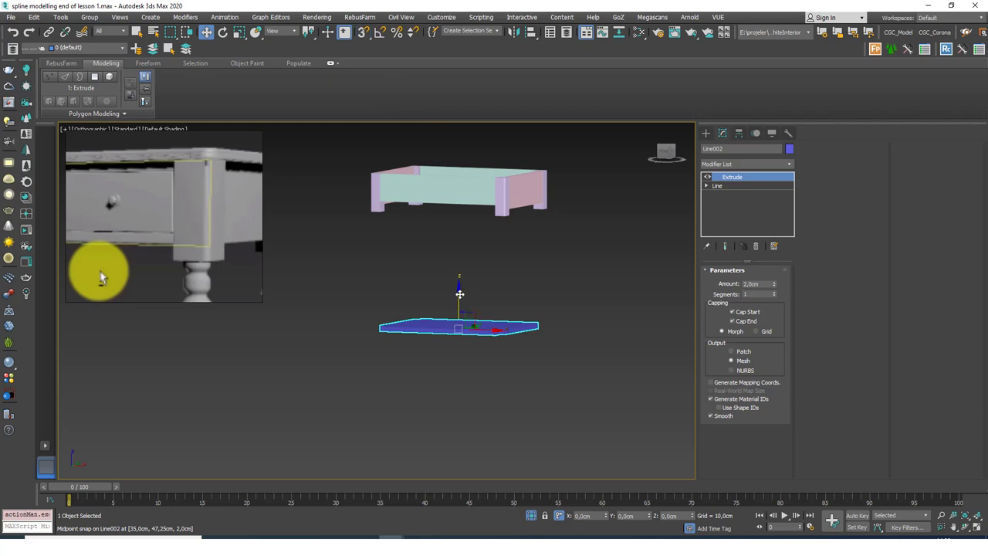
{"action": "left_click_drag", "start_coordinate": [459, 294], "coordinate": [463, 170]}
{"action": "scroll", "coordinate": [456, 189], "scroll_direction": "up", "scroll_amount": 5}
{"action": "key", "text": "alt+a"}
{"action": "left_click", "coordinate": [448, 203]}
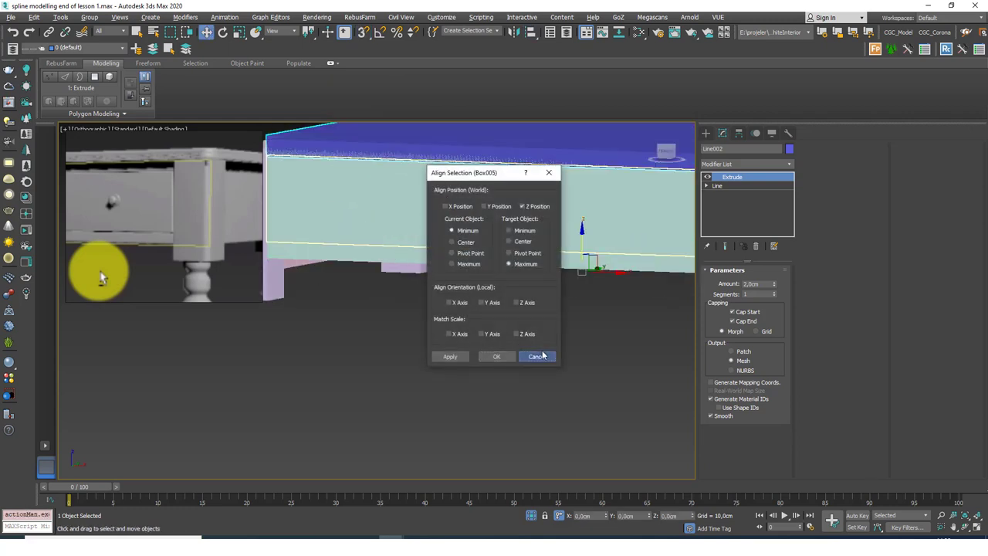
{"action": "left_click", "coordinate": [543, 354]}
Align the extruded panel to the thin lower front strip in Z position, matching the panel's maximum to the strip's minimum
{"action": "key", "text": "alt+a"}
{"action": "left_click", "coordinate": [377, 267]}
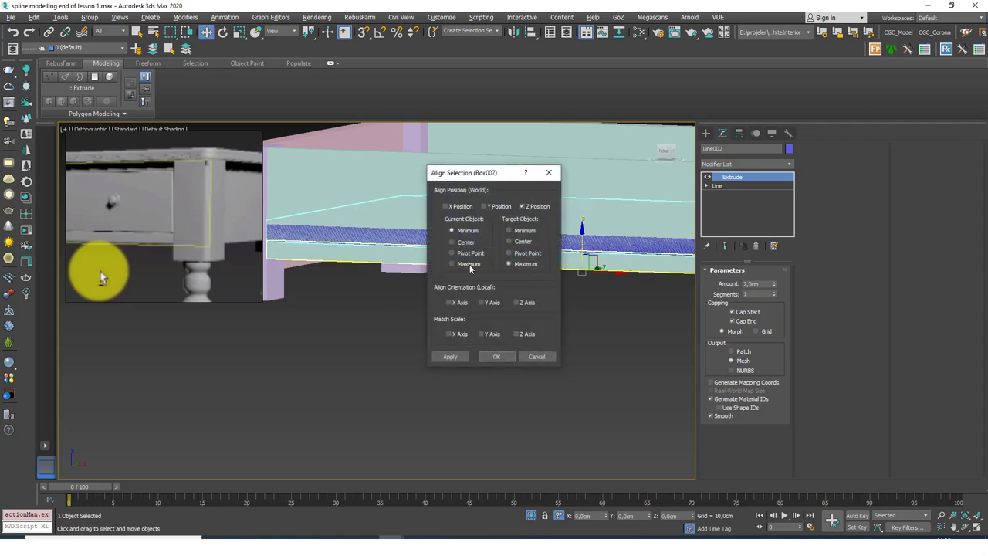
{"action": "left_click", "coordinate": [468, 264]}
{"action": "left_click", "coordinate": [525, 231]}
{"action": "left_click", "coordinate": [503, 357]}
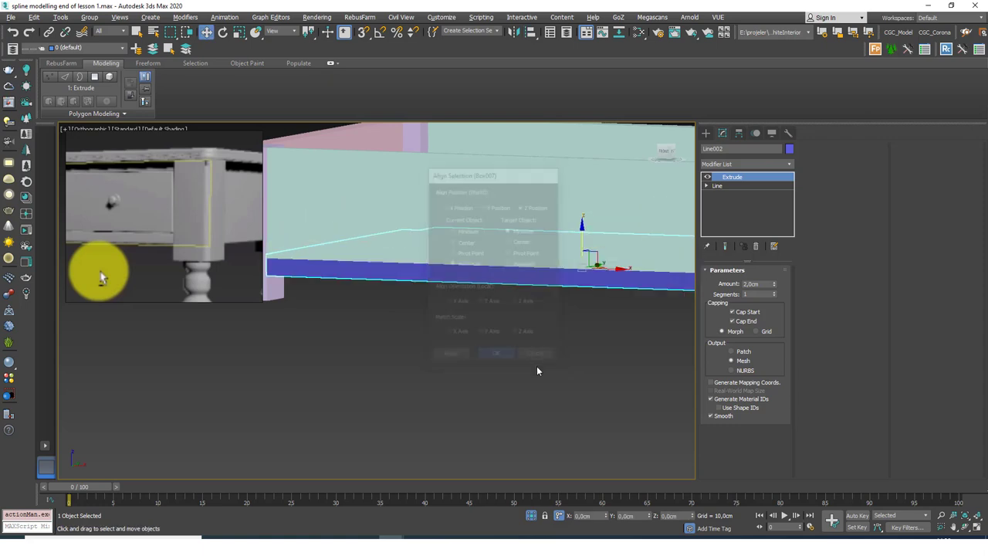
{"action": "scroll", "coordinate": [470, 335], "scroll_direction": "down", "scroll_amount": 3}
{"action": "left_click", "coordinate": [507, 327]}
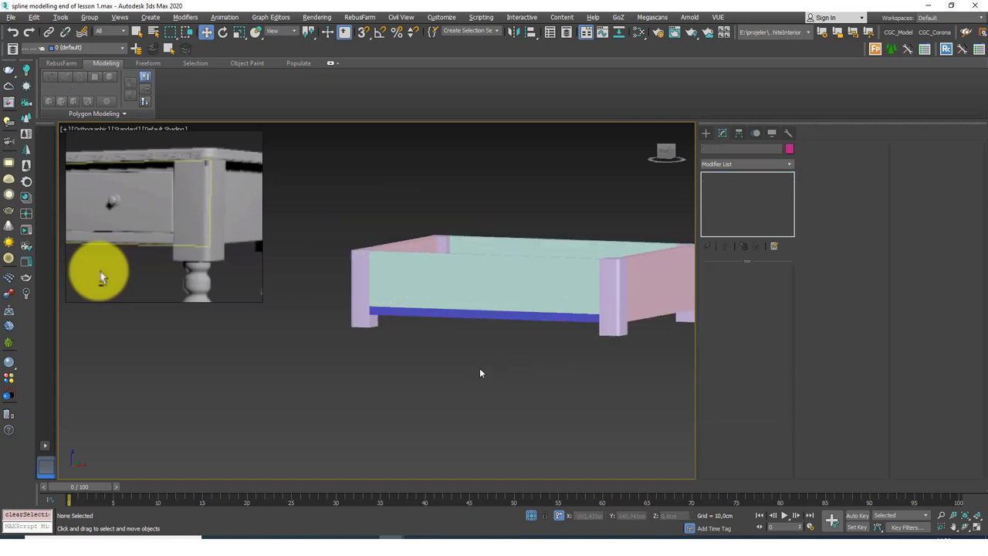
Switch to the Perspective view and examine how the bottom panel meets the strips and back panel
{"action": "middle_click_drag", "start_coordinate": [446, 345], "coordinate": [504, 363], "text": "alt"}
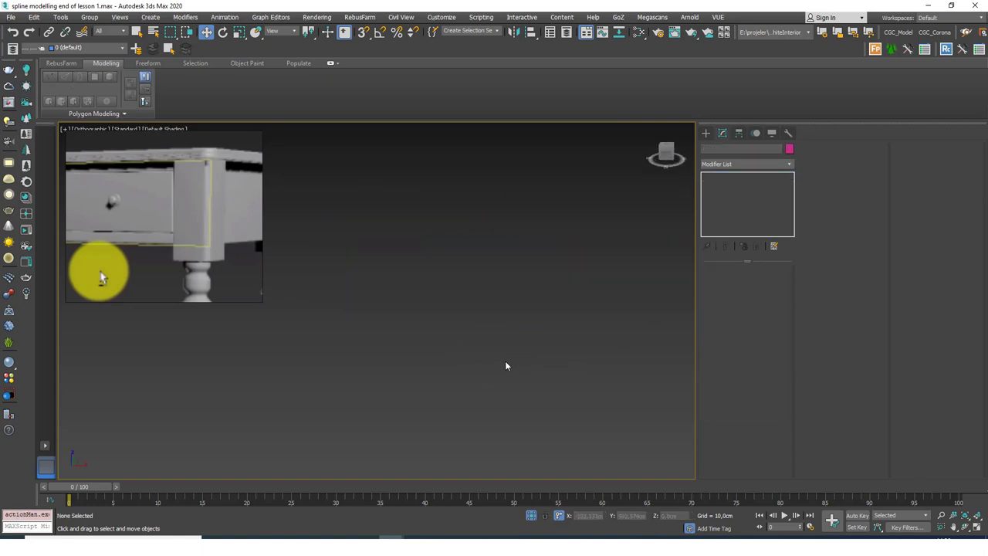
{"action": "key", "text": "p"}
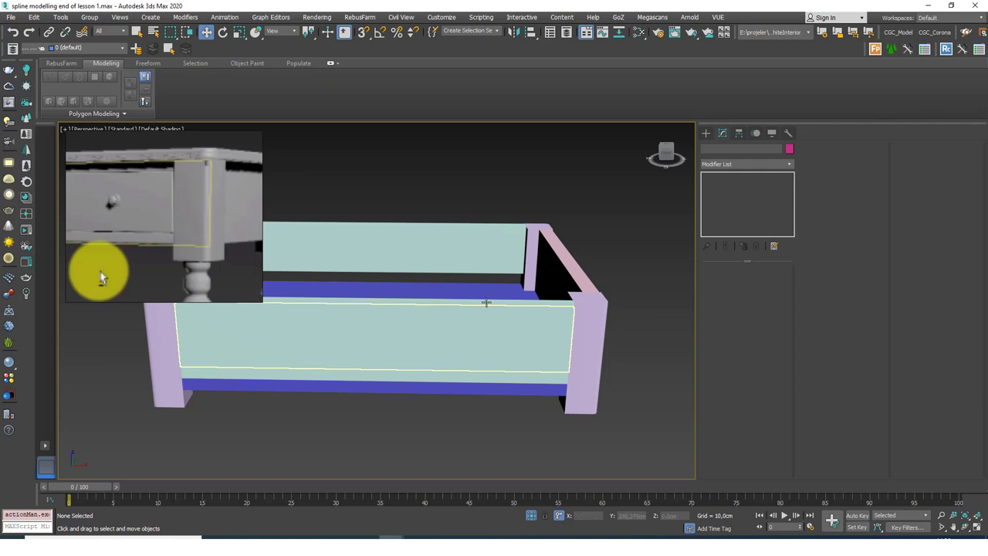
{"action": "scroll", "coordinate": [486, 307], "scroll_direction": "down", "scroll_amount": 4}
{"action": "middle_click_drag", "start_coordinate": [450, 298], "coordinate": [486, 305], "text": "alt"}
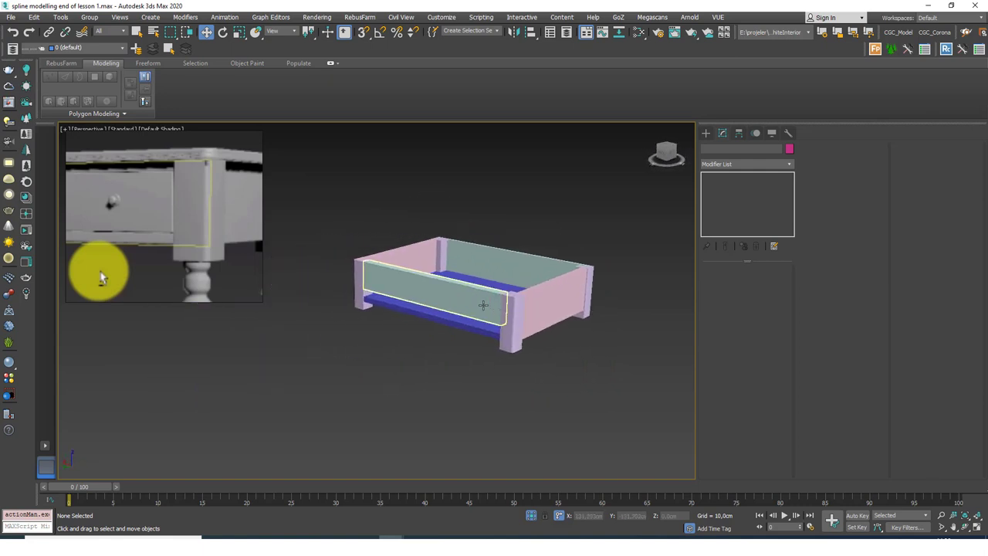
{"action": "scroll", "coordinate": [486, 305], "scroll_direction": "up", "scroll_amount": 2}
{"action": "left_click", "coordinate": [503, 256]}
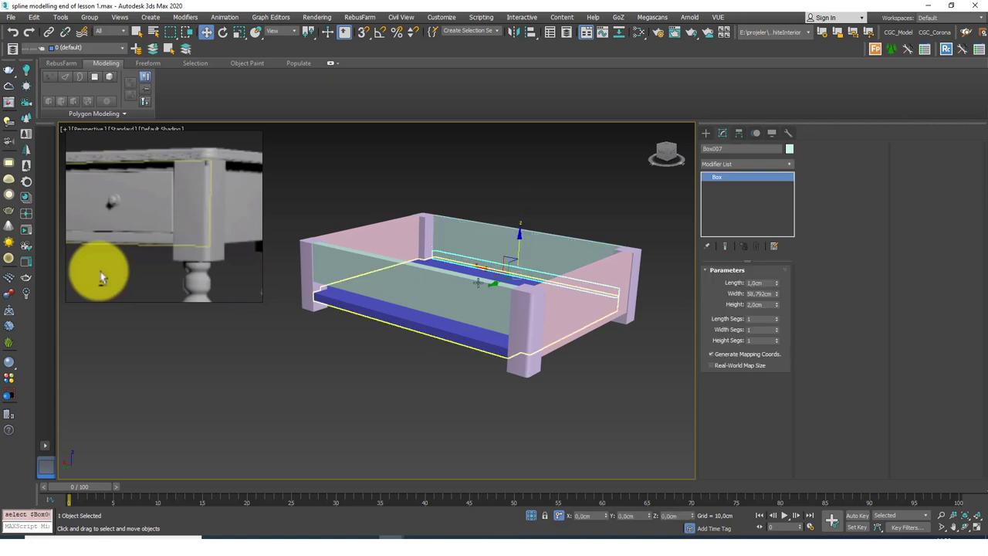
Try a height of -15 cm for the back panel and set it to -13 cm
{"action": "left_click", "coordinate": [440, 303]}
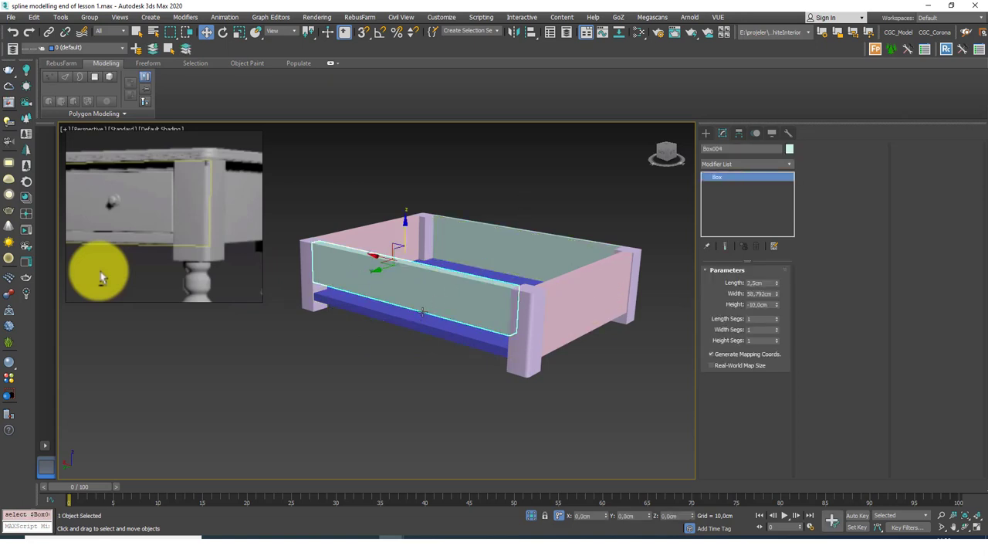
{"action": "double_click", "coordinate": [765, 305]}
{"action": "type", "text": "-15"}
{"action": "key", "text": "Return"}
{"action": "scroll", "coordinate": [471, 301], "scroll_direction": "up", "scroll_amount": 2}
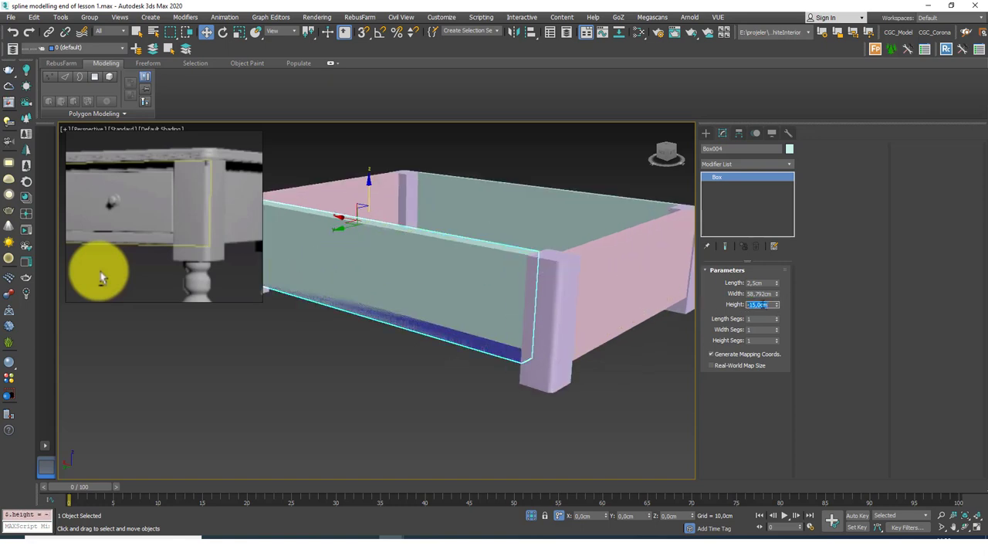
{"action": "type", "text": "-12"}
{"action": "key", "text": "Return"}
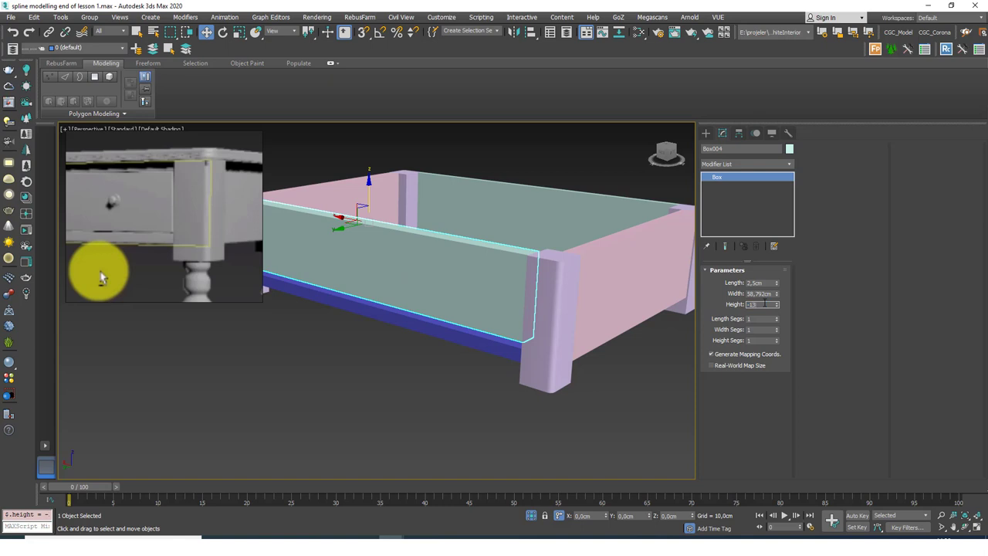
{"action": "scroll", "coordinate": [502, 375], "scroll_direction": "up", "scroll_amount": 3}
{"action": "left_click", "coordinate": [442, 372]}
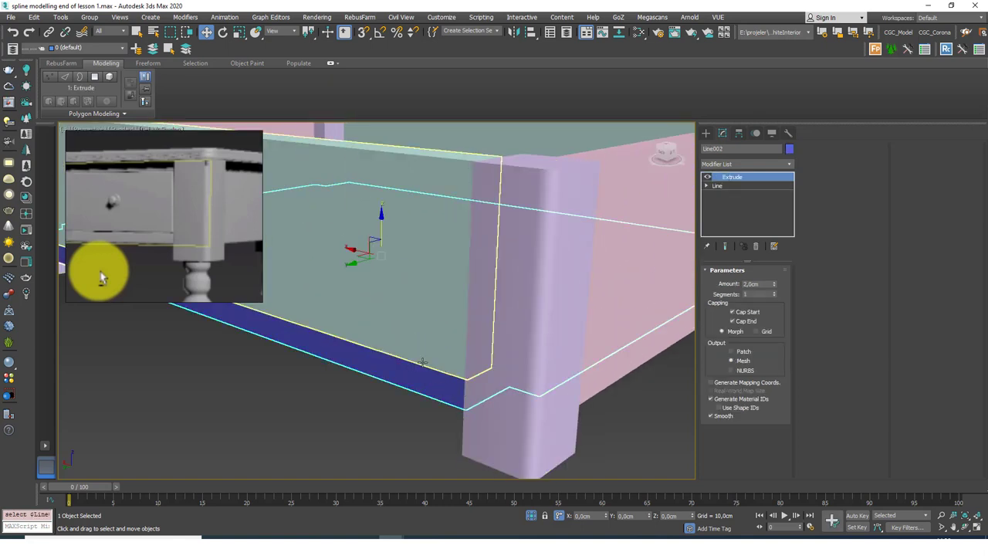
{"action": "left_click", "coordinate": [442, 293]}
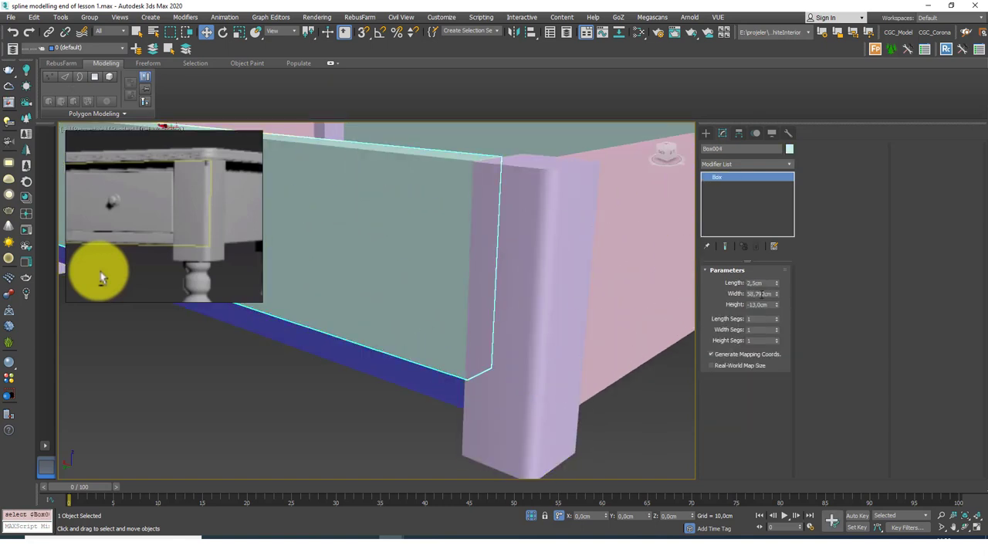
Unhide all objects to bring back the tabletop and turned legs, and clear the selection
{"action": "scroll", "coordinate": [373, 331], "scroll_direction": "down", "scroll_amount": 5}
{"action": "middle_click_drag", "start_coordinate": [373, 332], "coordinate": [501, 313], "text": "alt"}
{"action": "right_click", "coordinate": [500, 310]}
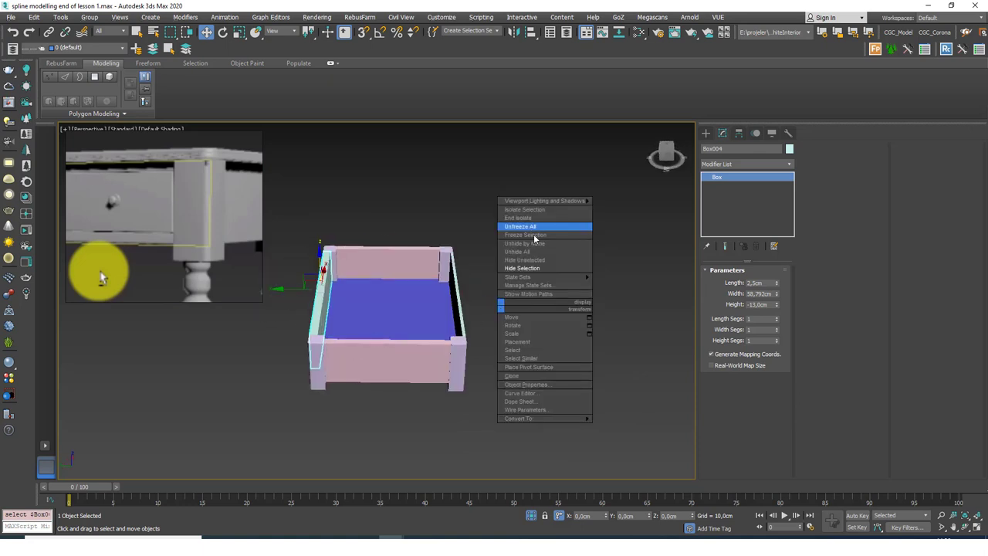
{"action": "left_click", "coordinate": [529, 253]}
{"action": "left_click", "coordinate": [539, 285]}
{"action": "middle_click_drag", "start_coordinate": [505, 327], "coordinate": [541, 317], "text": "alt"}
Assign the same light grey custom object color to all table parts and clear the selection
{"action": "scroll", "coordinate": [439, 312], "scroll_direction": "down", "scroll_amount": 5}
{"action": "left_click_drag", "start_coordinate": [398, 438], "coordinate": [399, 437]}
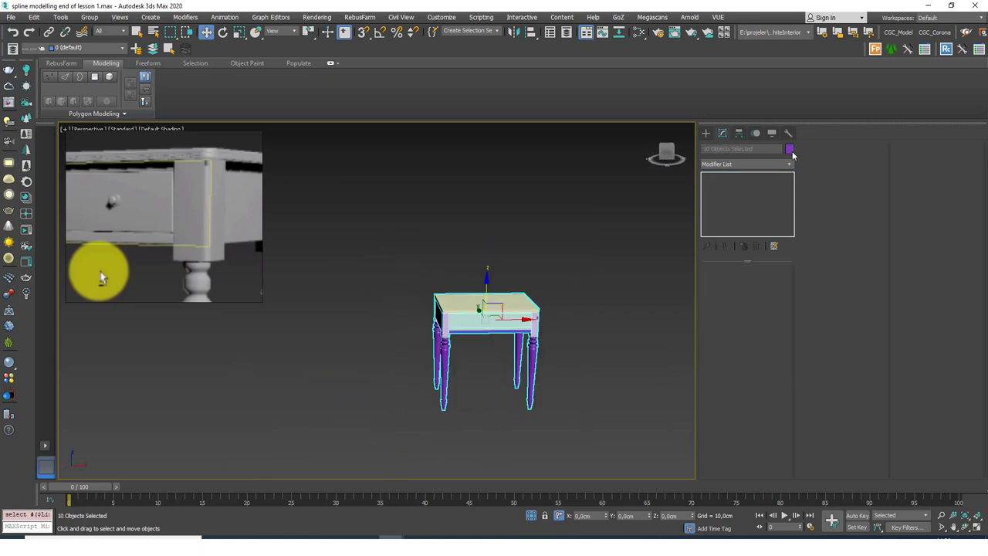
{"action": "left_click", "coordinate": [551, 202]}
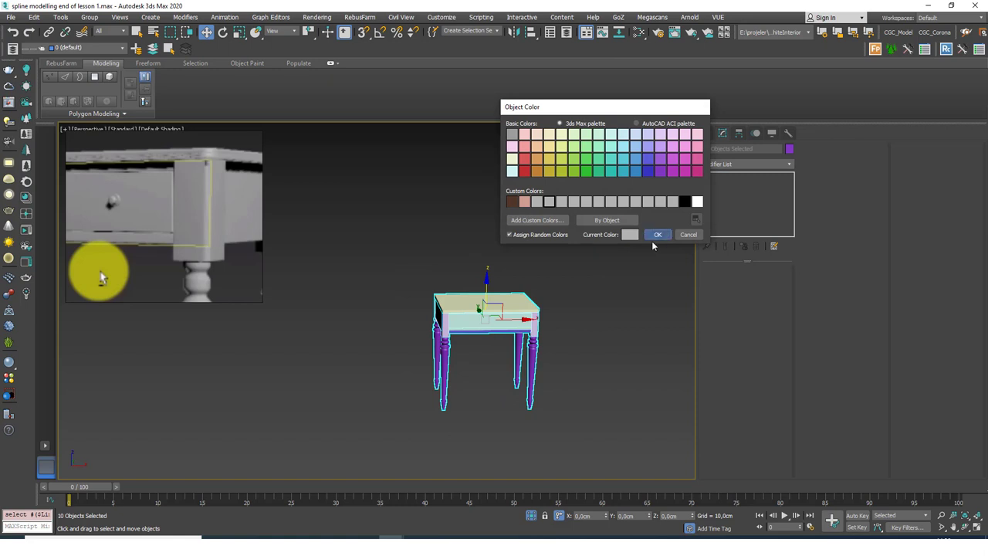
{"action": "left_click", "coordinate": [657, 236]}
{"action": "left_click", "coordinate": [591, 287]}
Examine the grey table up close and from a distance, checking the back panel and corner posts, leaving nothing selected
{"action": "scroll", "coordinate": [501, 332], "scroll_direction": "up", "scroll_amount": 3}
{"action": "left_click", "coordinate": [491, 316]}
{"action": "key", "text": "z"}
{"action": "middle_click_drag", "start_coordinate": [430, 320], "coordinate": [471, 312], "text": "alt"}
{"action": "scroll", "coordinate": [471, 312], "scroll_direction": "down", "scroll_amount": 2}
{"action": "scroll", "coordinate": [470, 311], "scroll_direction": "down", "scroll_amount": 2}
{"action": "scroll", "coordinate": [463, 301], "scroll_direction": "up", "scroll_amount": 4}
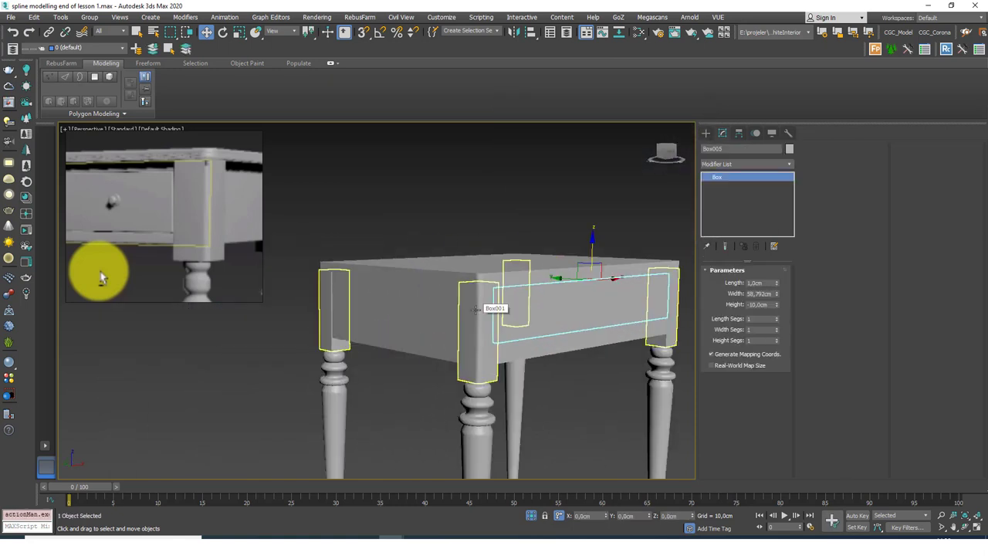
{"action": "left_click", "coordinate": [475, 308]}
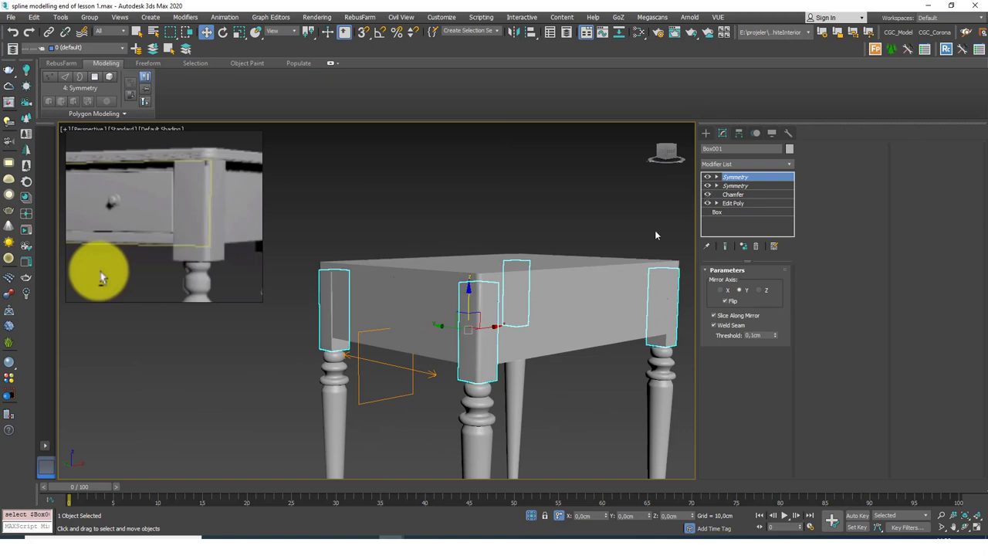
{"action": "left_click", "coordinate": [567, 227]}
{"action": "scroll", "coordinate": [553, 329], "scroll_direction": "down", "scroll_amount": 3}
{"action": "middle_click_drag", "start_coordinate": [553, 329], "coordinate": [535, 311], "text": "alt"}
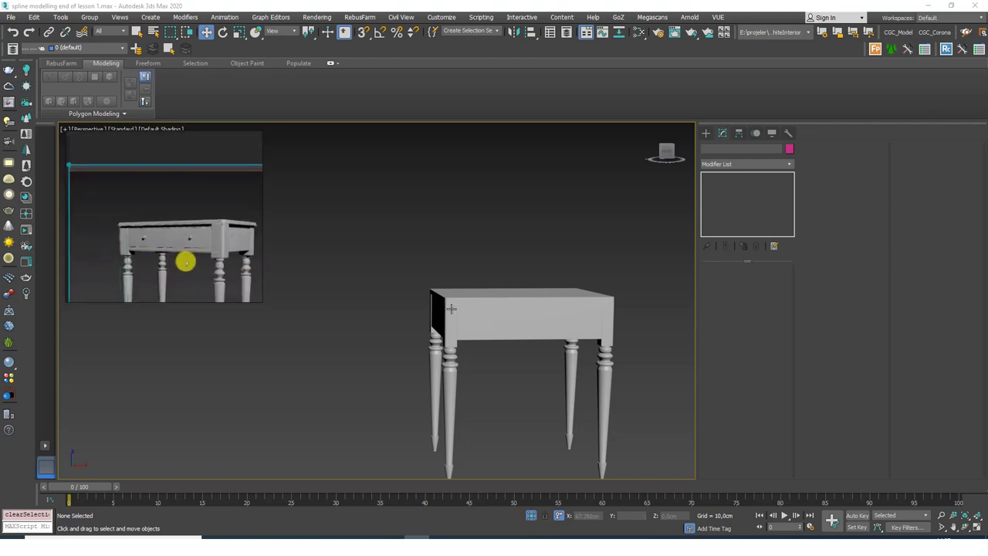
Select the tabletop and inspect its base rectangle against the corner posts with its Extrude modifier temporarily disabled
{"action": "left_click", "coordinate": [484, 295]}
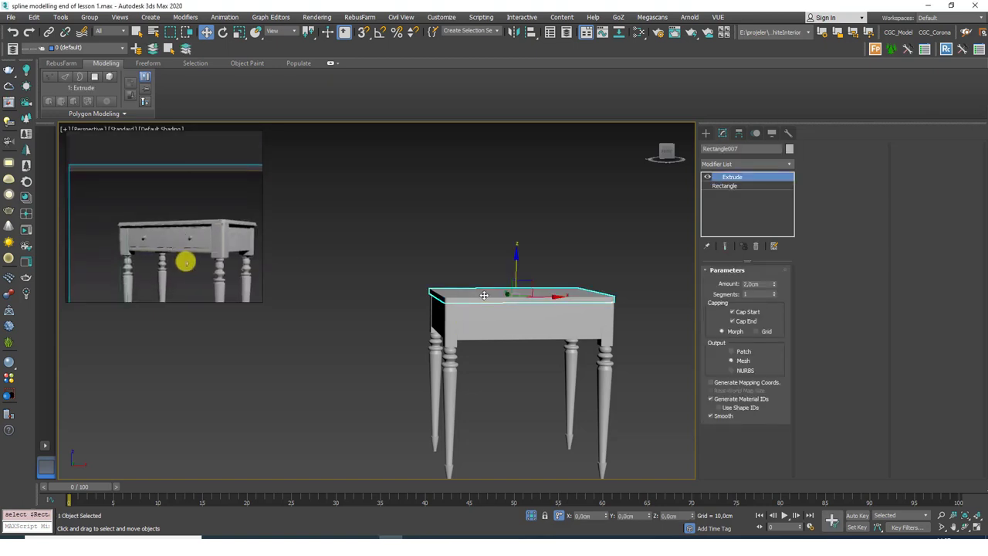
{"action": "scroll", "coordinate": [519, 314], "scroll_direction": "up", "scroll_amount": 3}
{"action": "middle_click_drag", "start_coordinate": [519, 314], "coordinate": [473, 332], "text": "alt"}
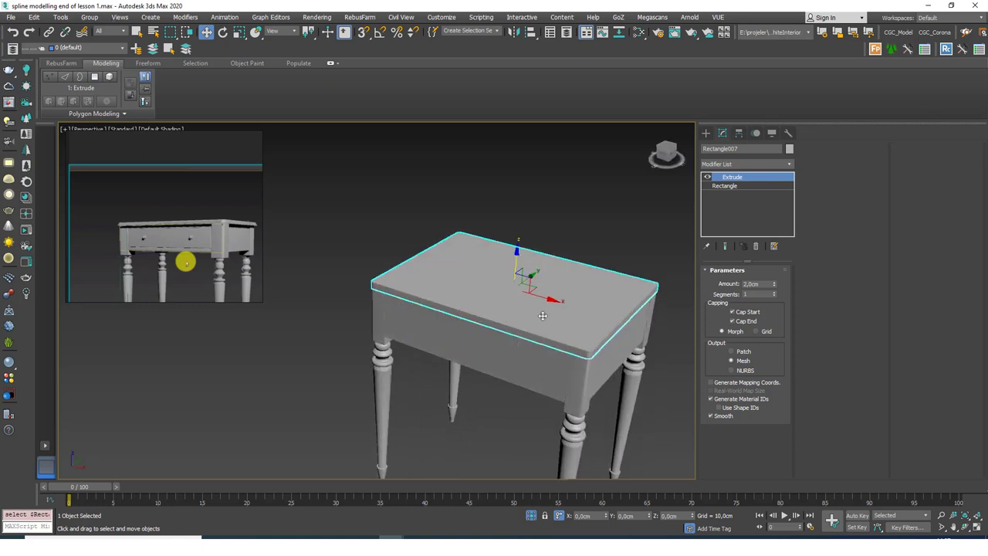
{"action": "scroll", "coordinate": [546, 313], "scroll_direction": "up", "scroll_amount": 3}
{"action": "middle_click_drag", "start_coordinate": [546, 313], "coordinate": [534, 314]}
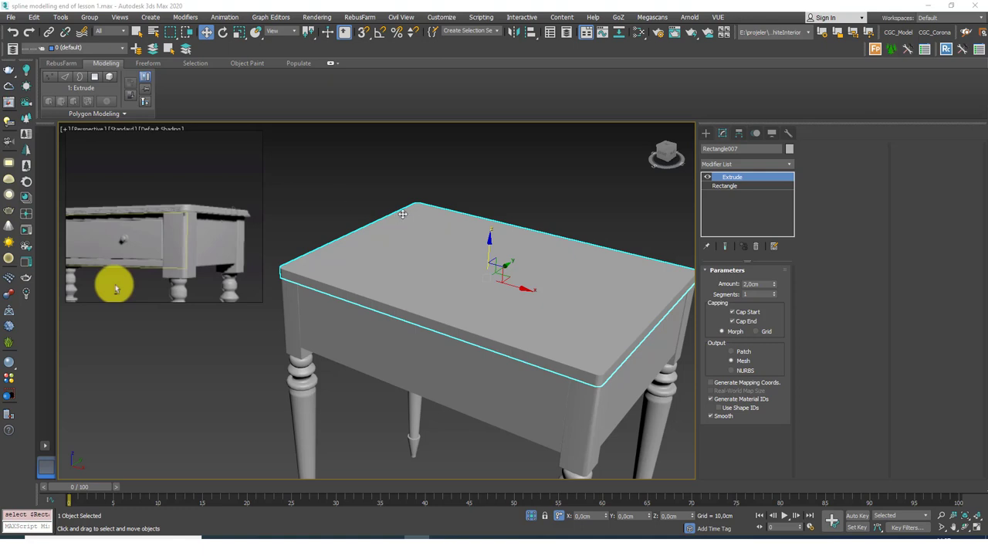
{"action": "middle_click_drag", "start_coordinate": [558, 288], "coordinate": [588, 263]}
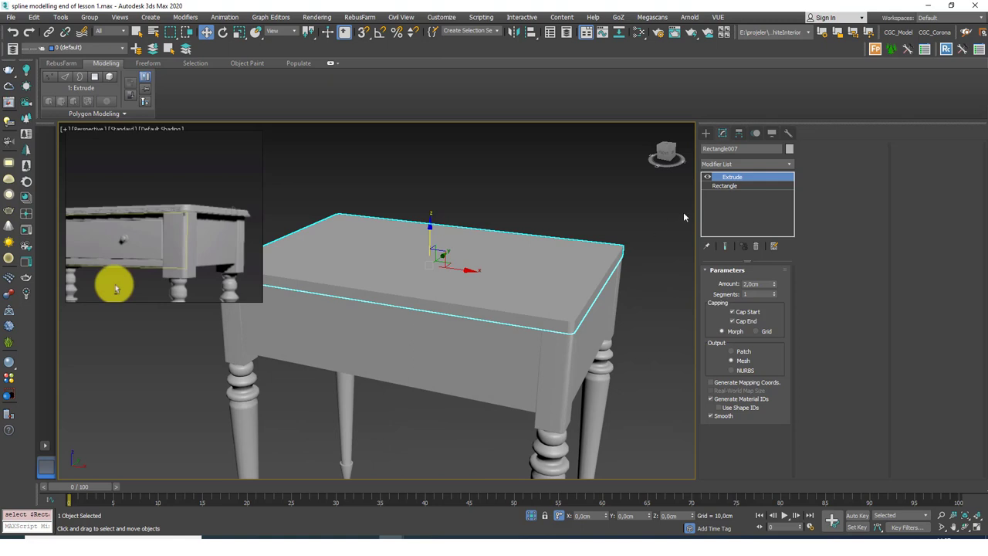
{"action": "left_click", "coordinate": [707, 179]}
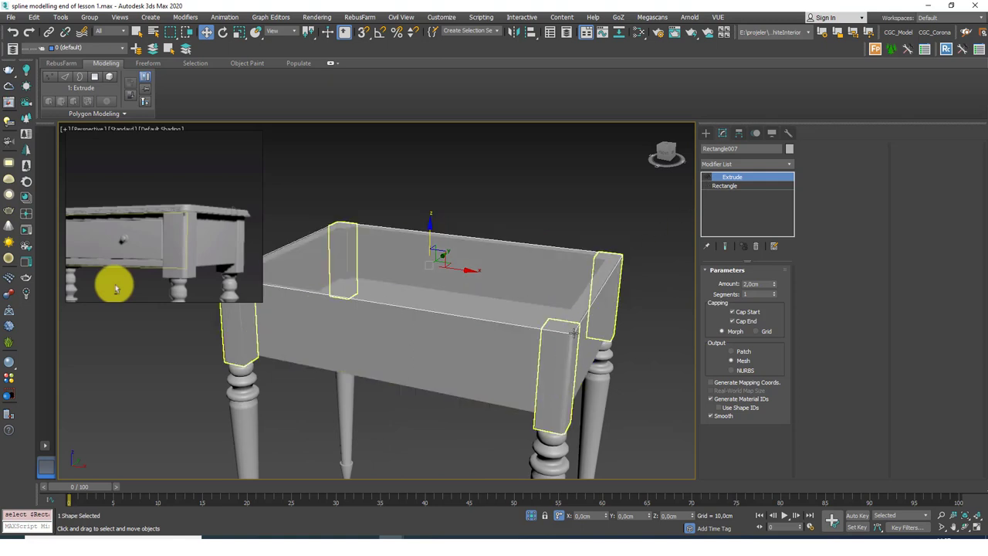
{"action": "middle_click_drag", "start_coordinate": [551, 331], "coordinate": [552, 399], "text": "alt"}
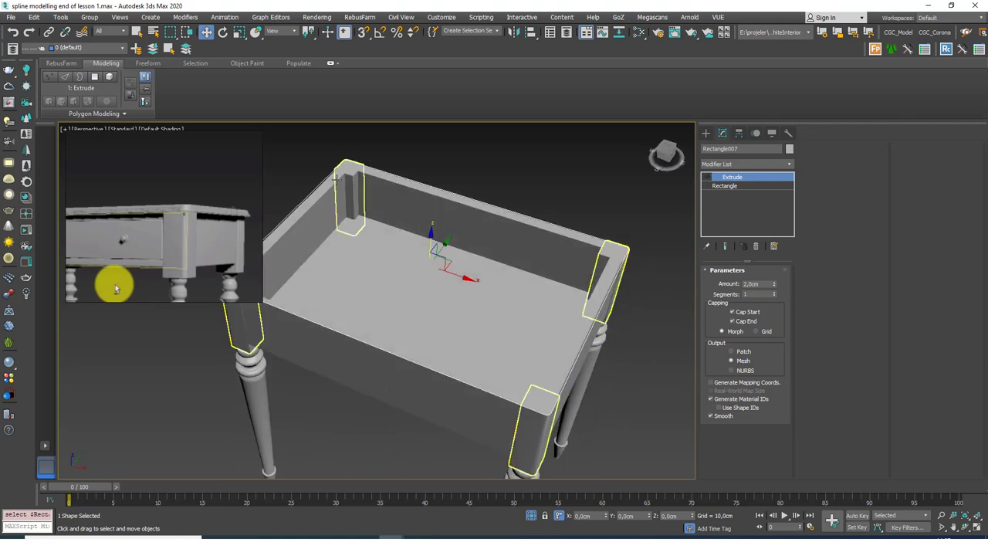
{"action": "middle_click_drag", "start_coordinate": [541, 219], "coordinate": [391, 156], "text": "alt"}
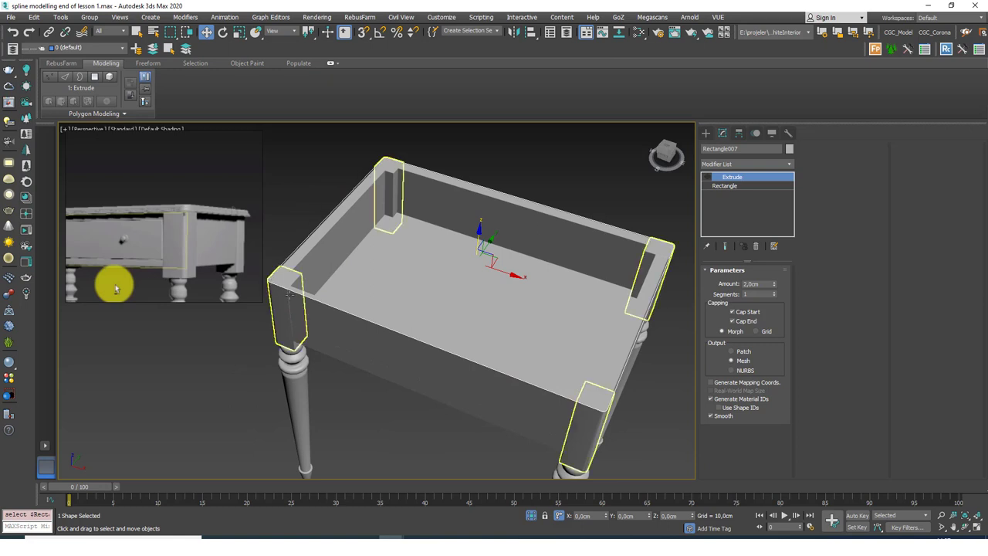
{"action": "left_click", "coordinate": [707, 178]}
Clone the tabletop in place as an independent copy and isolate that copy
{"action": "key", "text": "ctrl+v"}
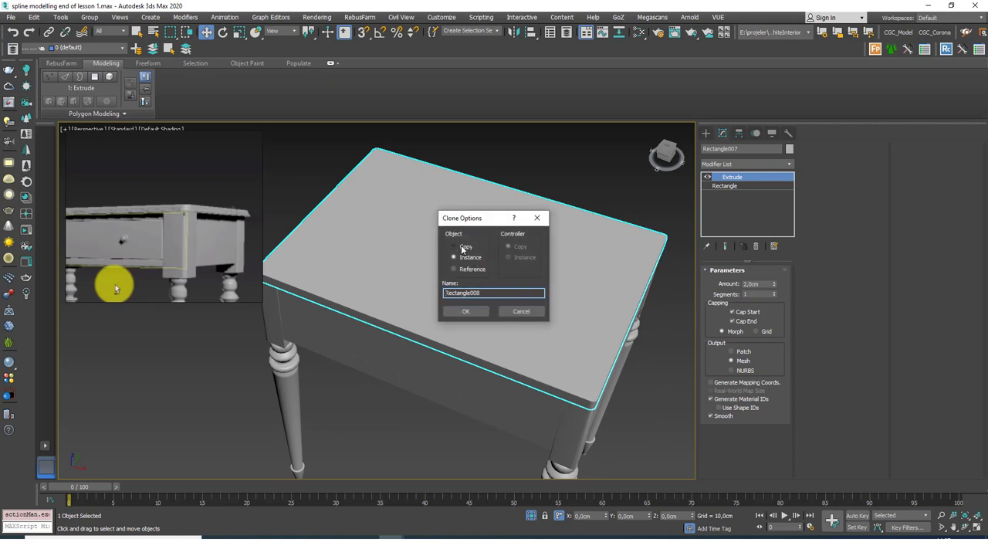
{"action": "left_click", "coordinate": [455, 247]}
{"action": "left_click", "coordinate": [465, 311]}
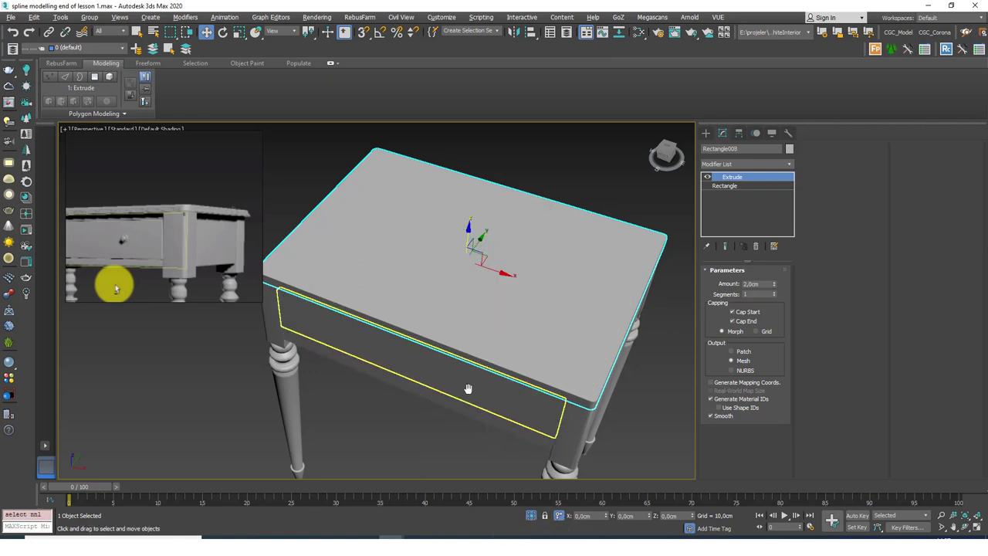
{"action": "key", "text": "alt+q"}
{"action": "left_click", "coordinate": [589, 406]}
{"action": "left_click", "coordinate": [484, 354]}
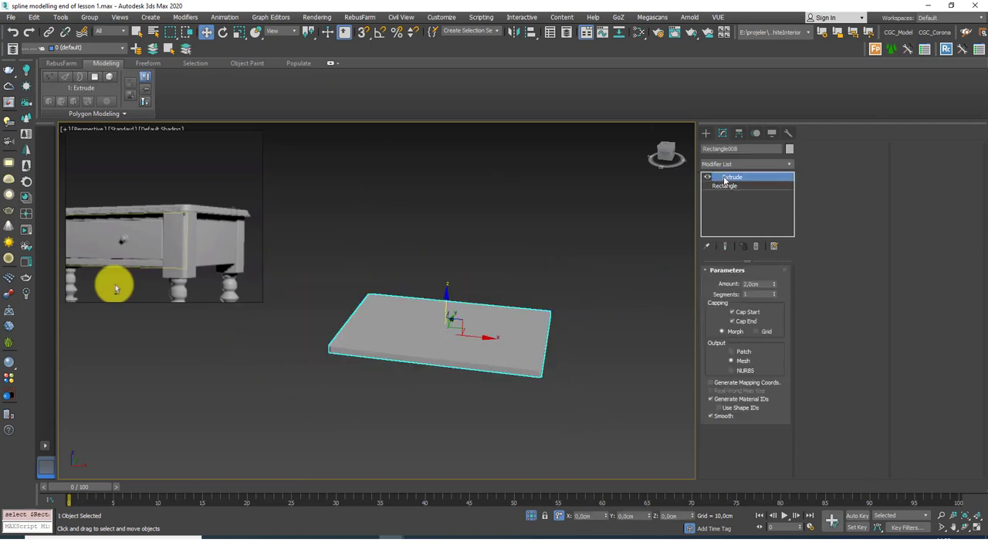
Replace the copy's Extrude modifier with a Sweep modifier and restore the rest of the table to view
{"action": "left_click", "coordinate": [754, 247]}
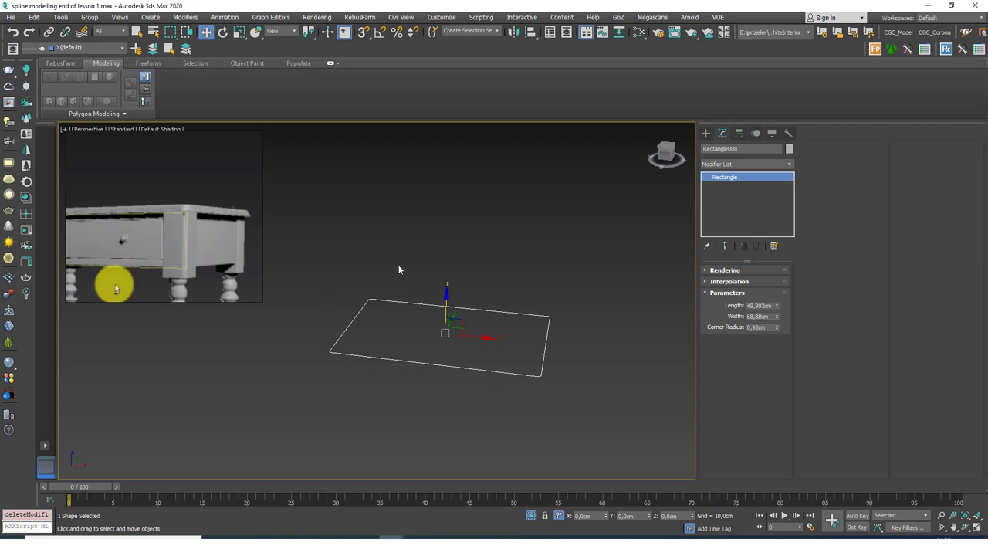
{"action": "left_click", "coordinate": [739, 165]}
{"action": "type", "text": "sw"}
{"action": "key", "text": "Return"}
{"action": "right_click", "coordinate": [529, 257]}
{"action": "left_click", "coordinate": [551, 241]}
{"action": "middle_click_drag", "start_coordinate": [534, 371], "coordinate": [534, 343], "text": "alt"}
{"action": "scroll", "coordinate": [533, 344], "scroll_direction": "up", "scroll_amount": 5}
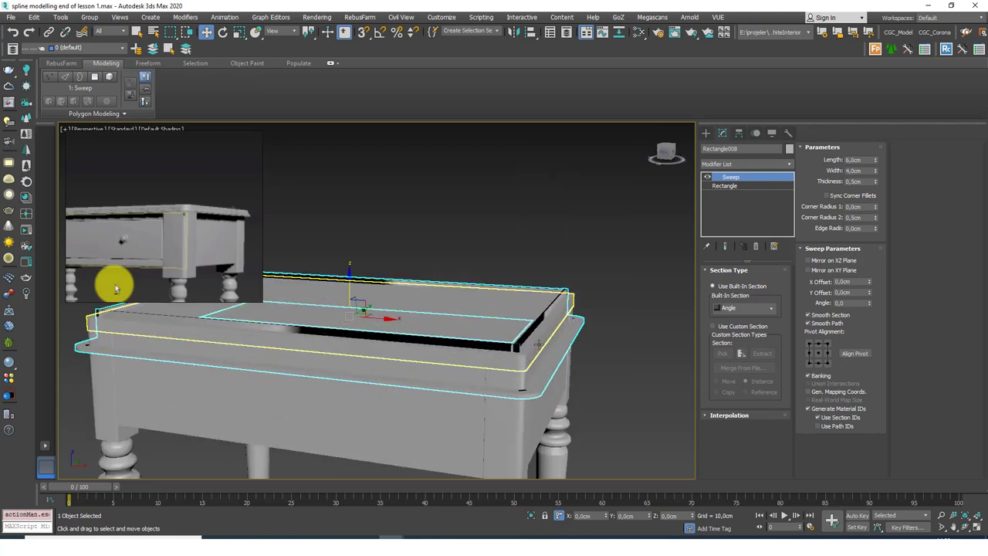
Compare the rectangle path with its angle-section sweep by disabling and re-enabling the Sweep modifier repeatedly
{"action": "left_click", "coordinate": [708, 178]}
{"action": "left_click", "coordinate": [707, 177]}
{"action": "left_click", "coordinate": [708, 177]}
{"action": "left_click", "coordinate": [707, 178]}
{"action": "left_click", "coordinate": [707, 178]}
{"action": "left_click", "coordinate": [708, 177]}
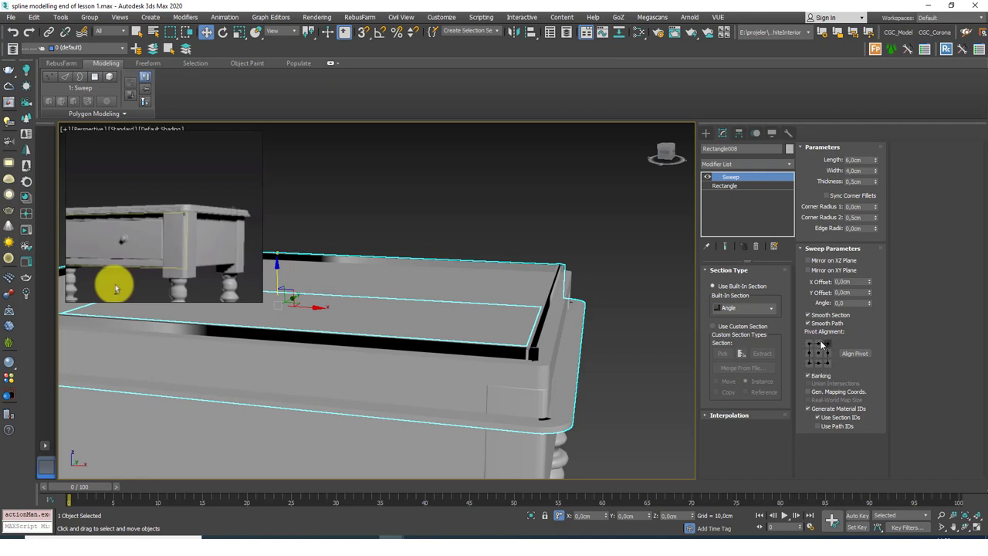
Try the bottom-left, top-left and middle-left pivot alignments for the sweep section
{"action": "left_click", "coordinate": [808, 363]}
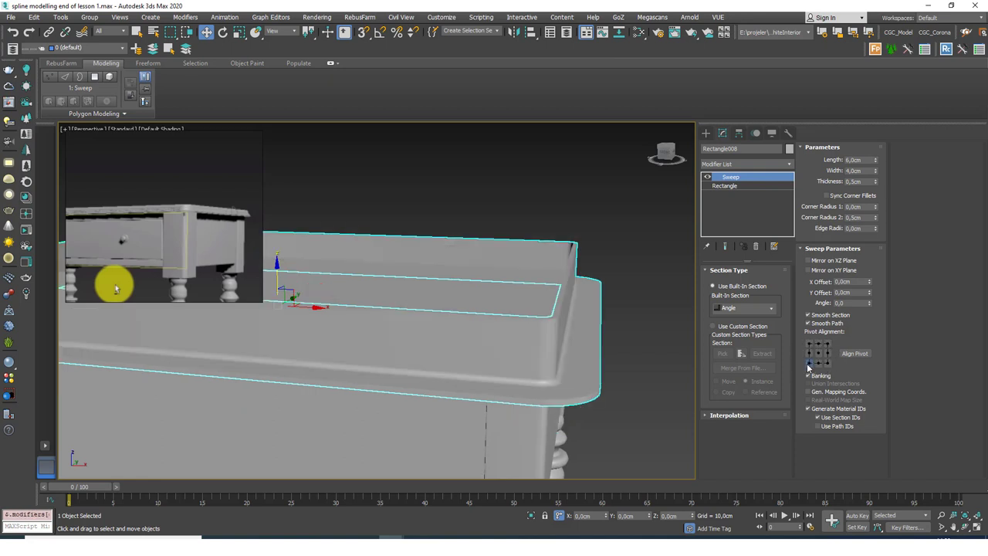
{"action": "left_click", "coordinate": [808, 354]}
{"action": "left_click", "coordinate": [809, 344]}
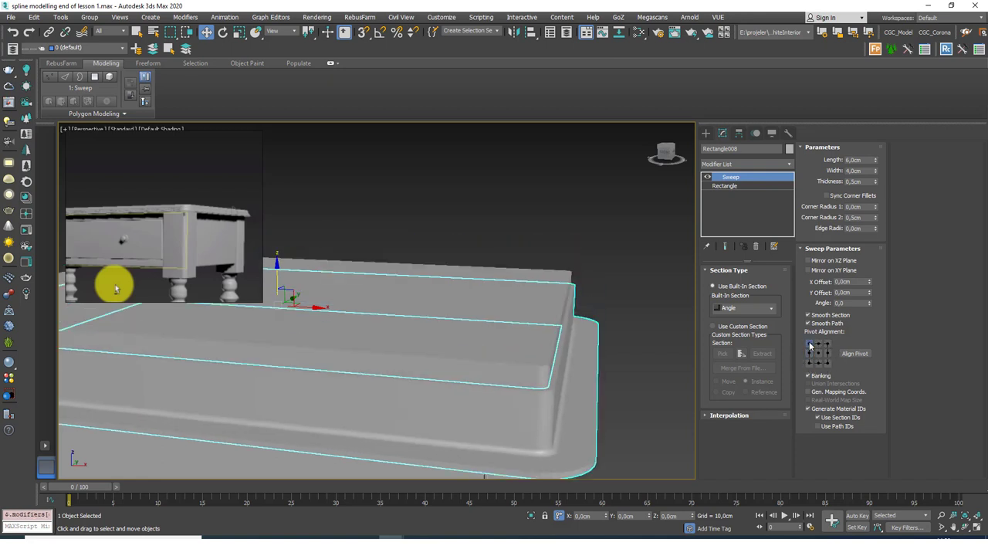
{"action": "left_click", "coordinate": [810, 355]}
Set the sweep's angle section length to 2 cm and its pivot alignment to bottom-left
{"action": "mouse_move", "coordinate": [590, 341]}
{"action": "middle_mouse_down", "text": "alt"}
{"action": "mouse_move", "coordinate": [564, 329]}
{"action": "mouse_move", "coordinate": [579, 327]}
{"action": "mouse_move", "coordinate": [582, 341]}
{"action": "middle_mouse_up", "text": "alt"}
{"action": "scroll", "coordinate": [595, 344], "scroll_direction": "down", "scroll_amount": 6}
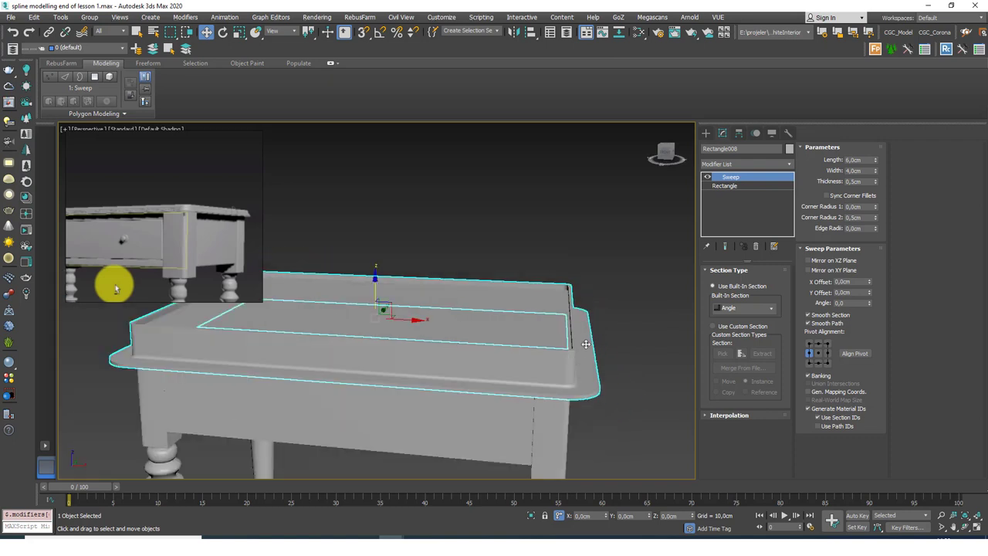
{"action": "middle_click_drag", "start_coordinate": [596, 345], "coordinate": [569, 351], "text": "alt"}
{"action": "scroll", "coordinate": [574, 340], "scroll_direction": "up", "scroll_amount": 4}
{"action": "scroll", "coordinate": [574, 340], "scroll_direction": "up", "scroll_amount": 3}
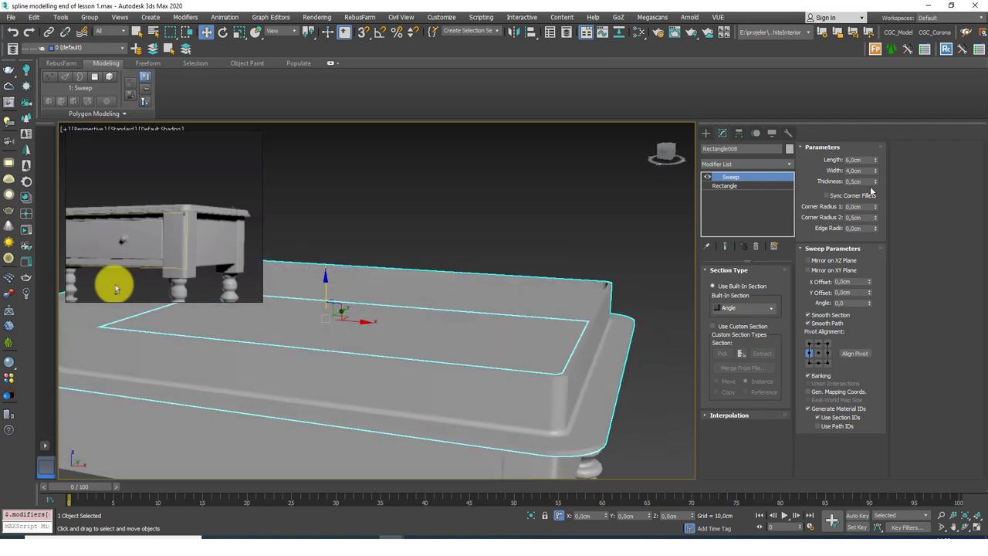
{"action": "key", "text": "Return"}
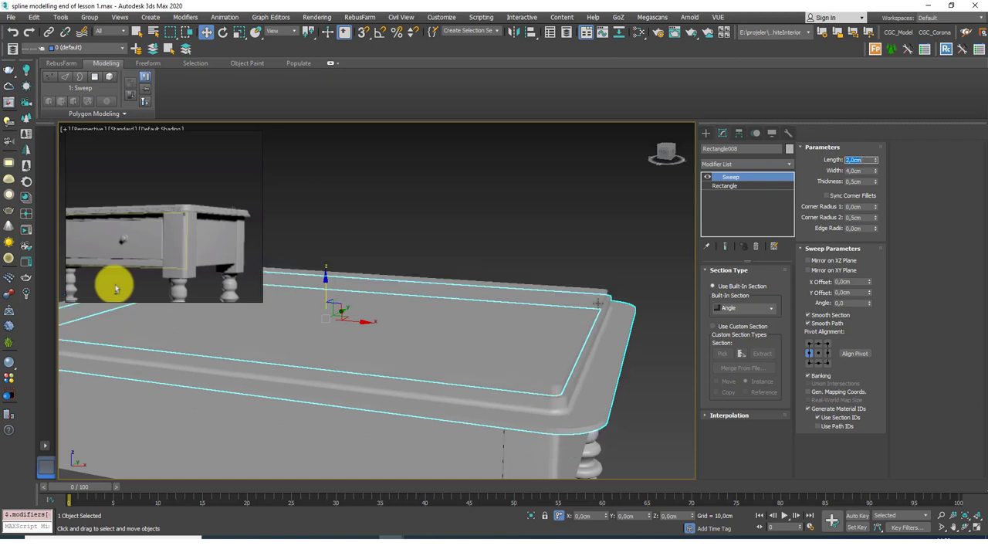
{"action": "scroll", "coordinate": [583, 346], "scroll_direction": "up", "scroll_amount": 2}
{"action": "middle_click_drag", "start_coordinate": [577, 361], "coordinate": [596, 316], "text": "alt"}
{"action": "left_click", "coordinate": [808, 345]}
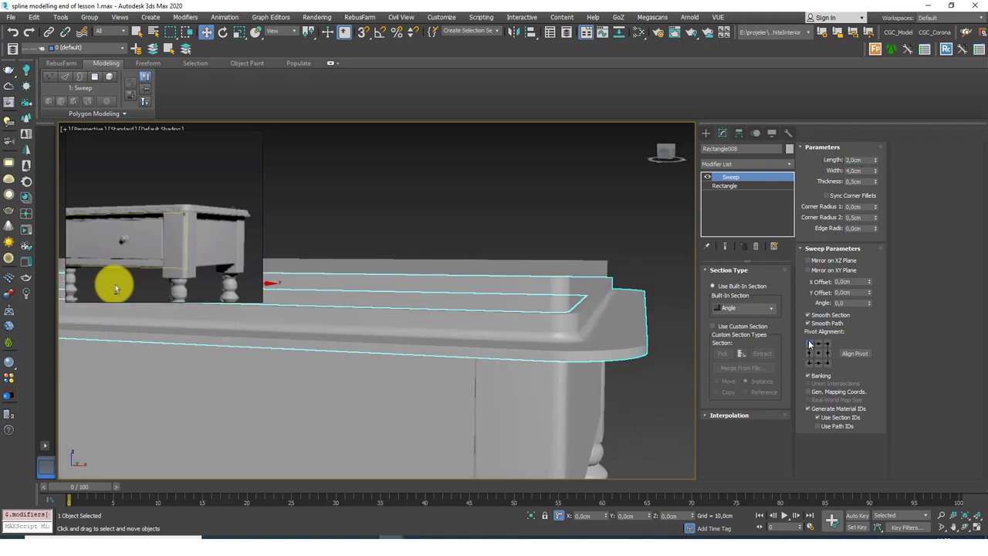
{"action": "left_click", "coordinate": [808, 363]}
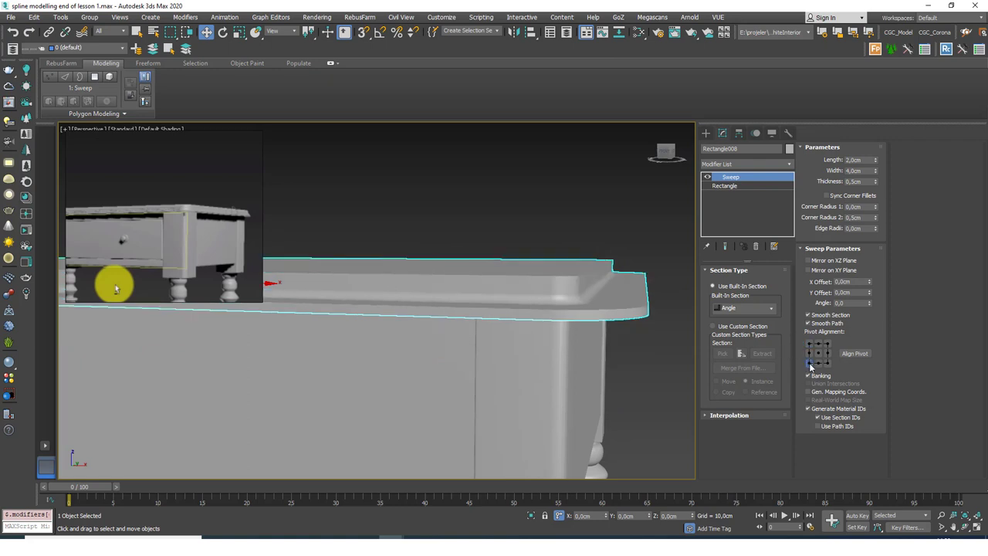
Set the sweep's angle section width to 2 cm and clear the selection
{"action": "middle_click_drag", "start_coordinate": [591, 272], "coordinate": [572, 263], "text": "alt"}
{"action": "double_click", "coordinate": [864, 169]}
{"action": "type", "text": "2,5"}
{"action": "key", "text": "Return"}
{"action": "left_click", "coordinate": [655, 324]}
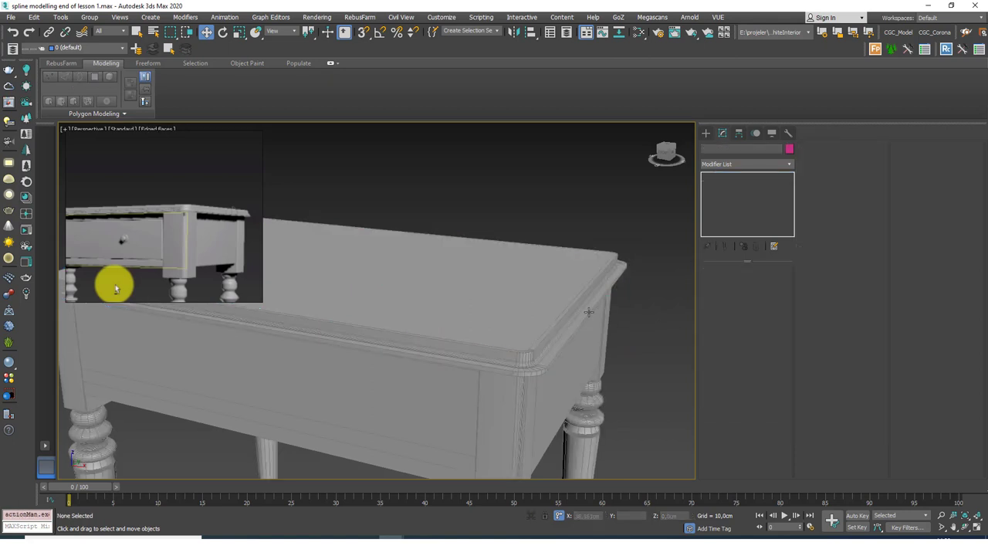
Examine the swept tabletop trim from near and far, leaving the trim selected
{"action": "scroll", "coordinate": [610, 339], "scroll_direction": "down", "scroll_amount": 8}
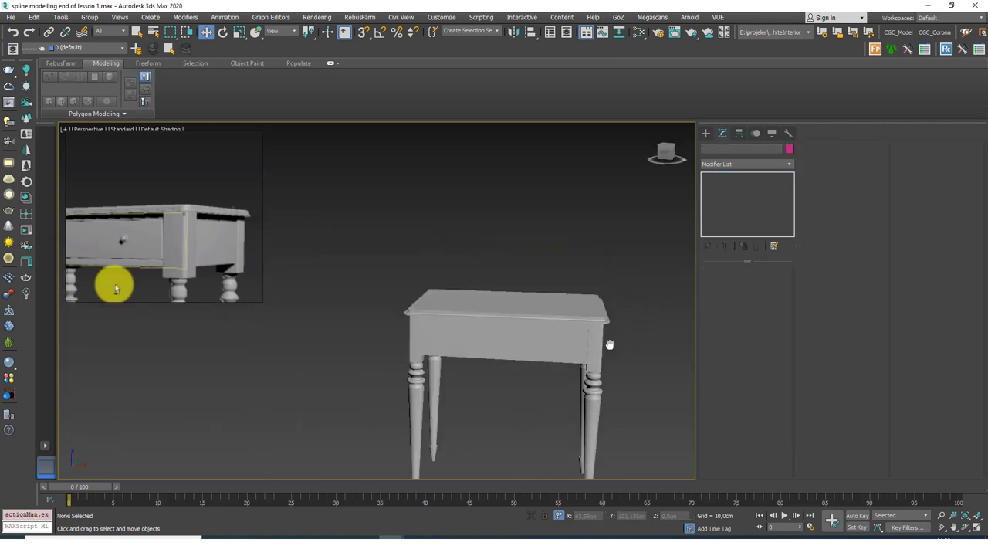
{"action": "scroll", "coordinate": [617, 324], "scroll_direction": "up", "scroll_amount": 4}
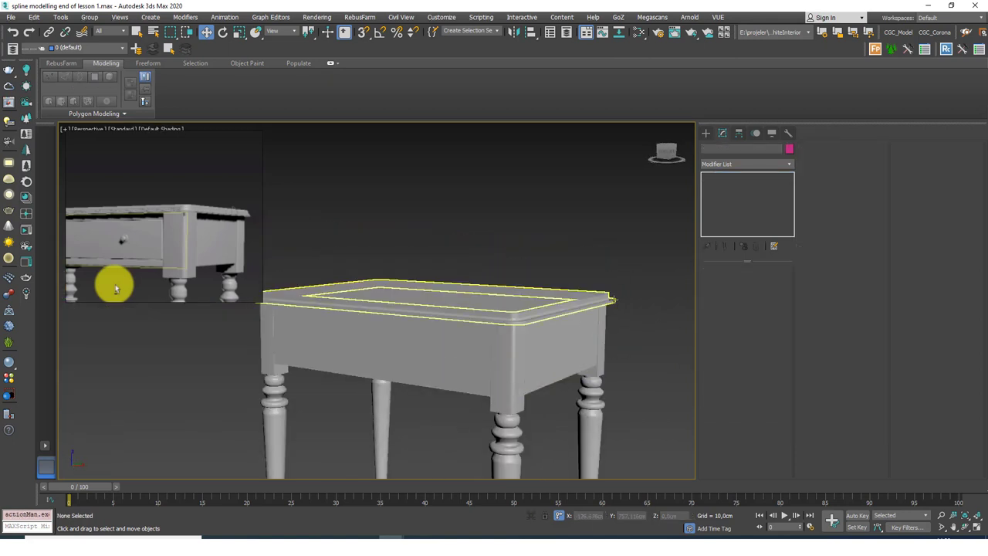
{"action": "left_click", "coordinate": [611, 300]}
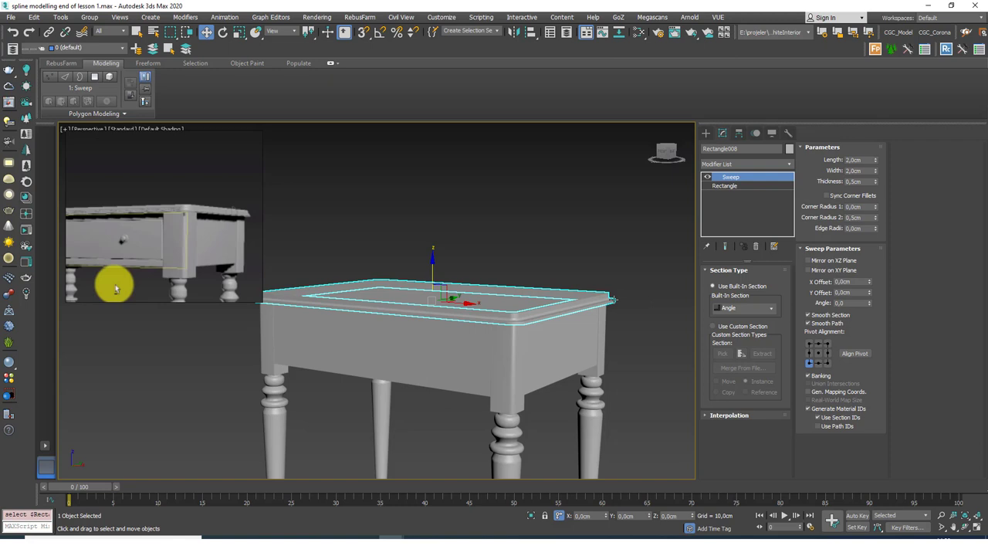
{"action": "scroll", "coordinate": [556, 254], "scroll_direction": "down", "scroll_amount": 4}
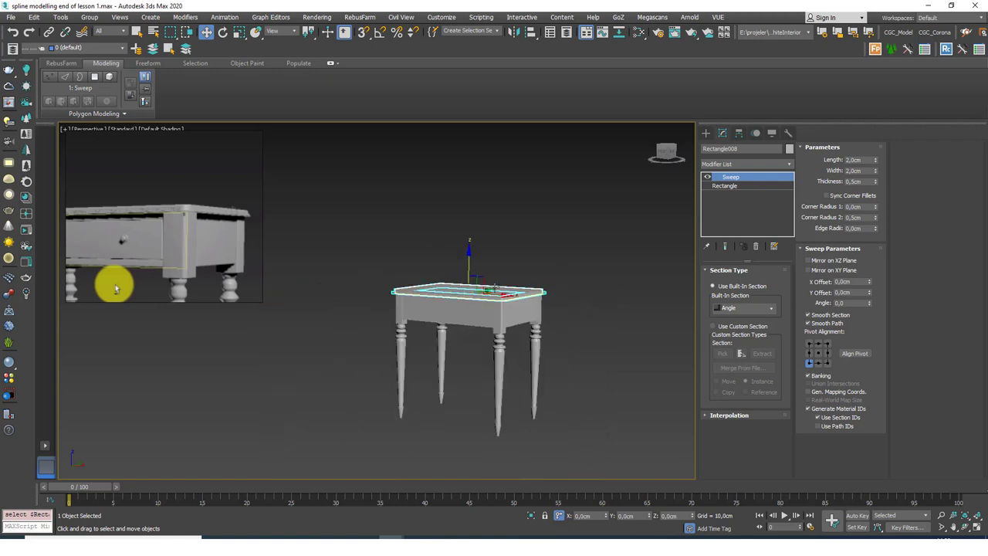
{"action": "left_click", "coordinate": [580, 276]}
{"action": "left_click", "coordinate": [544, 291]}
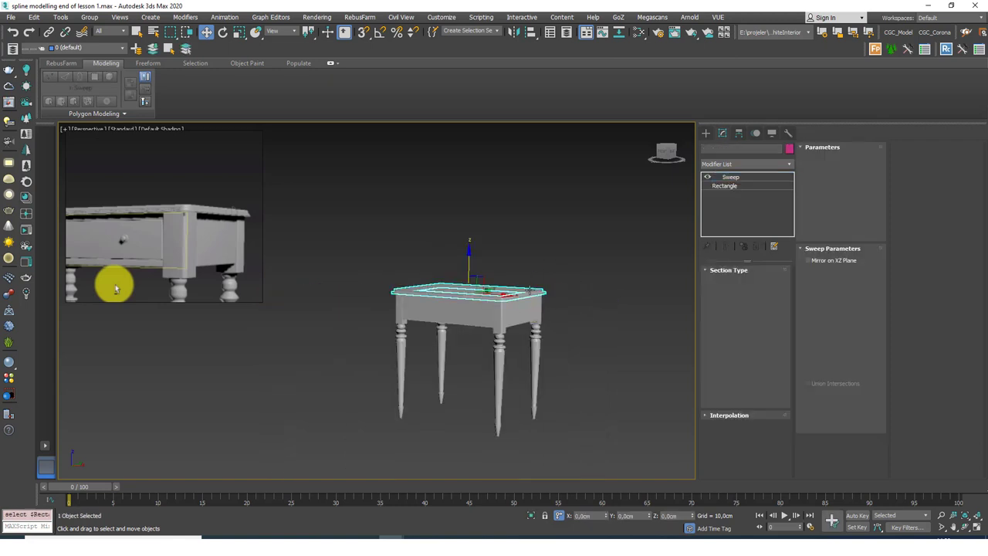
{"action": "scroll", "coordinate": [554, 293], "scroll_direction": "up", "scroll_amount": 4}
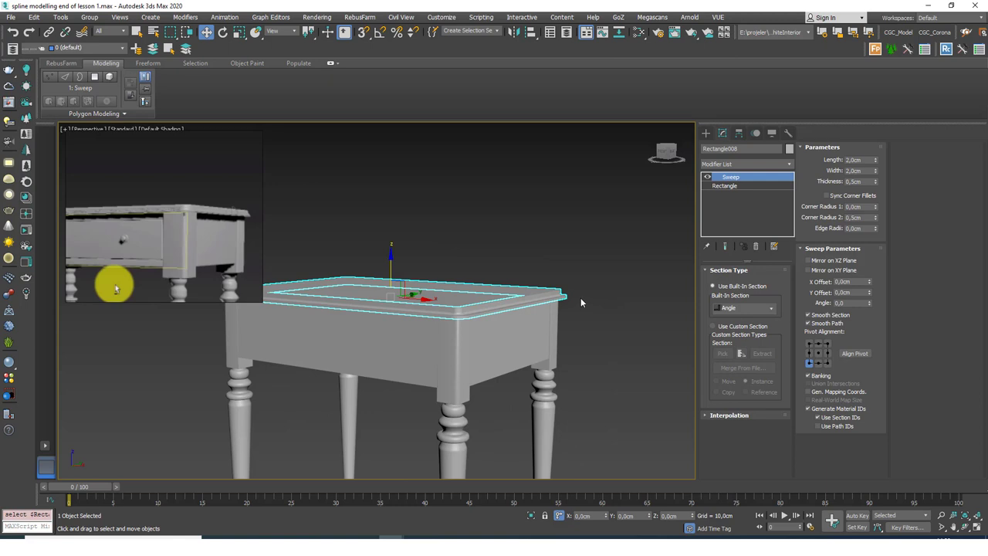
Switch to the Front view and examine the swept trim's edge profile at the tabletop corner
{"action": "key", "text": "f"}
{"action": "scroll", "coordinate": [591, 313], "scroll_direction": "up", "scroll_amount": 5}
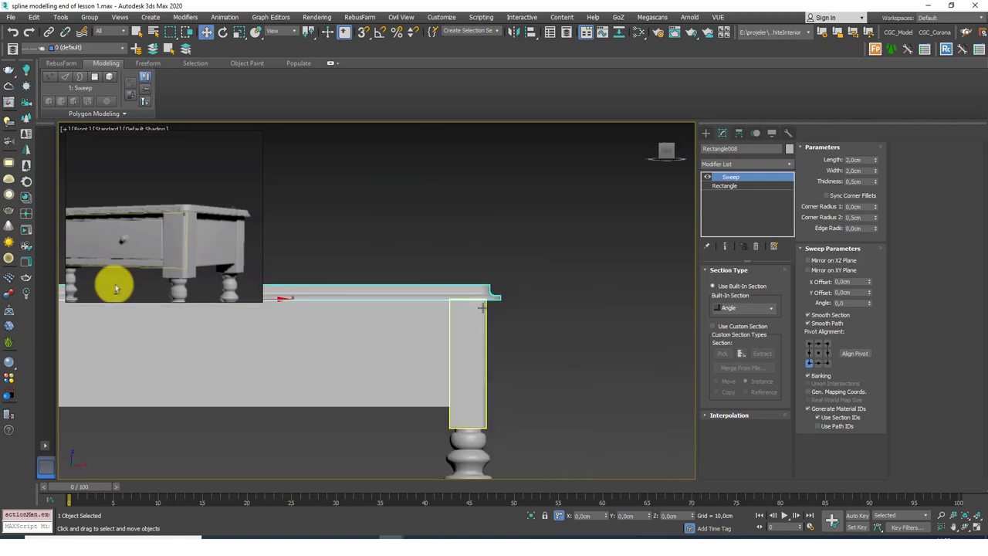
{"action": "scroll", "coordinate": [480, 307], "scroll_direction": "down", "scroll_amount": 3}
{"action": "middle_click_drag", "start_coordinate": [520, 330], "coordinate": [483, 319]}
{"action": "scroll", "coordinate": [486, 312], "scroll_direction": "up", "scroll_amount": 4}
{"action": "left_click", "coordinate": [504, 294]}
{"action": "left_click", "coordinate": [391, 265]}
Bring up the spline shape tools and enlarge the tabletop's edge profile in the reference image
{"action": "left_click", "coordinate": [705, 135]}
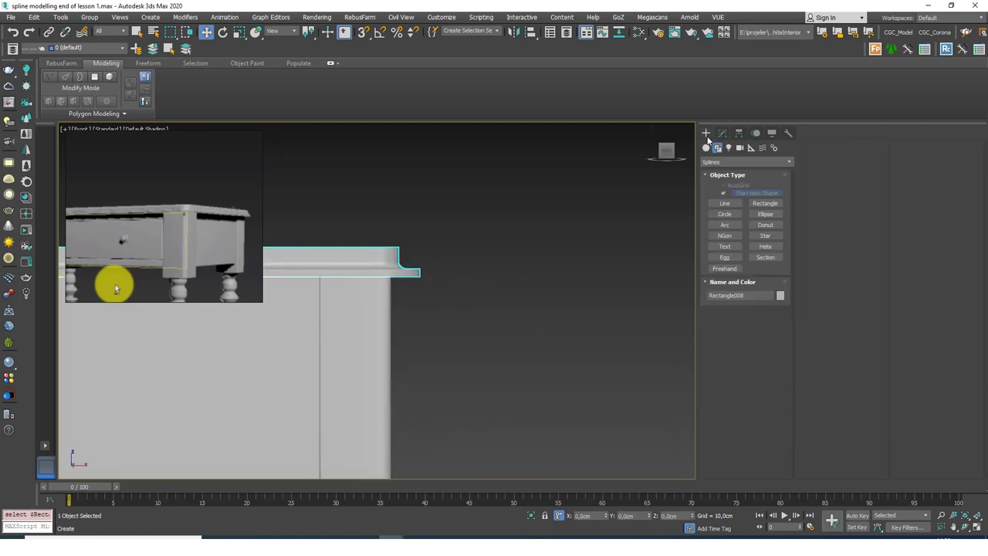
{"action": "scroll", "coordinate": [213, 203], "scroll_direction": "up", "scroll_amount": 5}
{"action": "middle_click_drag", "start_coordinate": [210, 206], "coordinate": [83, 199]}
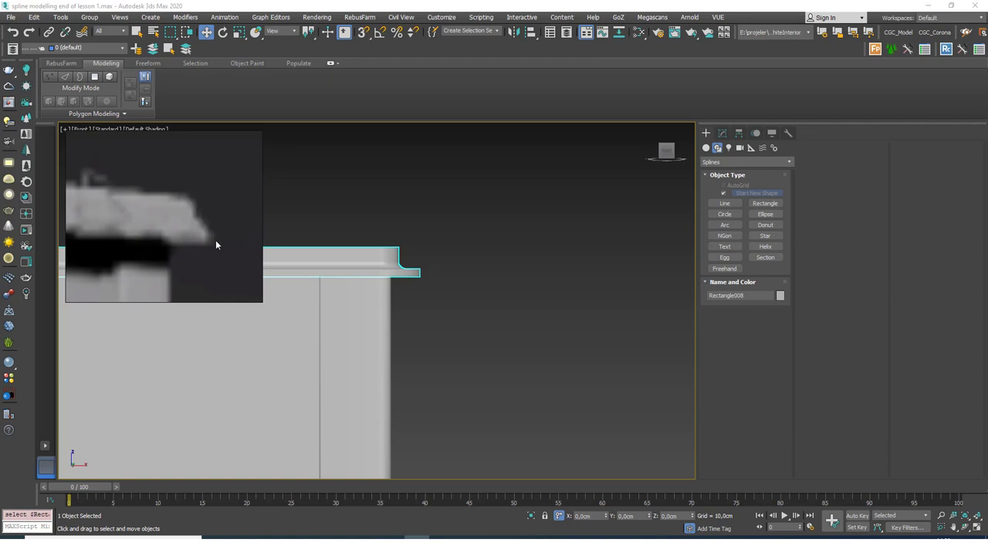
{"action": "left_click", "coordinate": [724, 203]}
{"action": "scroll", "coordinate": [434, 250], "scroll_direction": "up", "scroll_amount": 3}
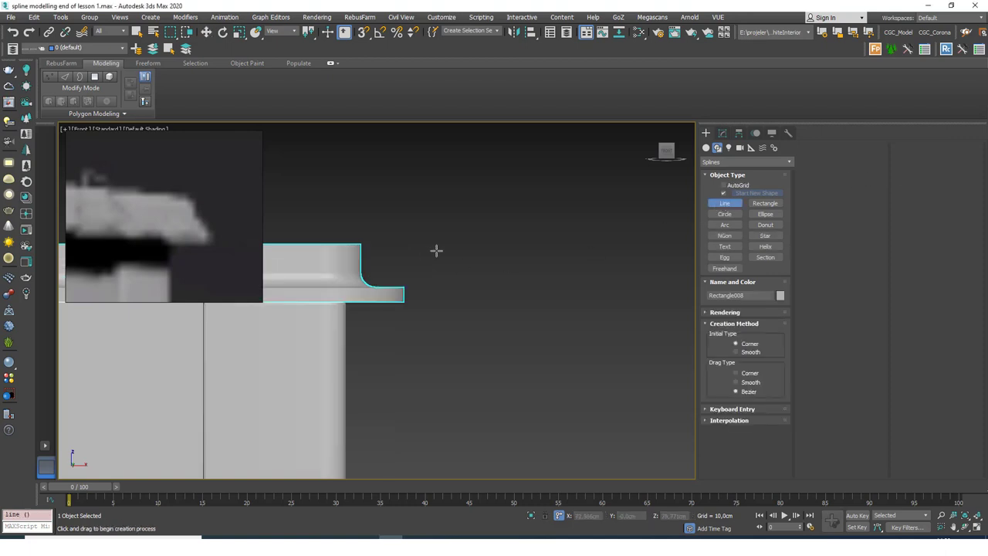
{"action": "middle_click_drag", "start_coordinate": [482, 257], "coordinate": [453, 256]}
{"action": "key", "text": "s"}
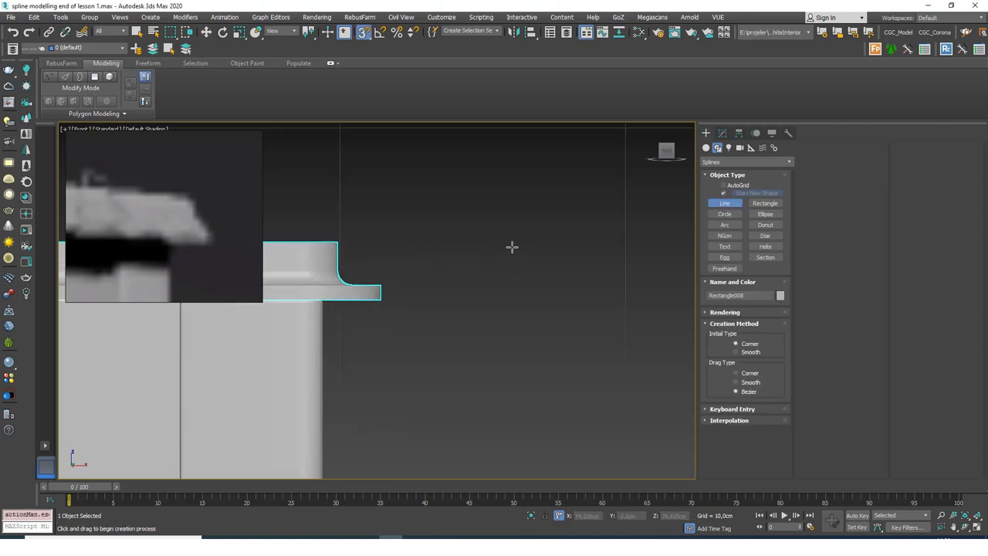
{"action": "scroll", "coordinate": [493, 253], "scroll_direction": "down", "scroll_amount": 2}
{"action": "scroll", "coordinate": [525, 249], "scroll_direction": "up", "scroll_amount": 2}
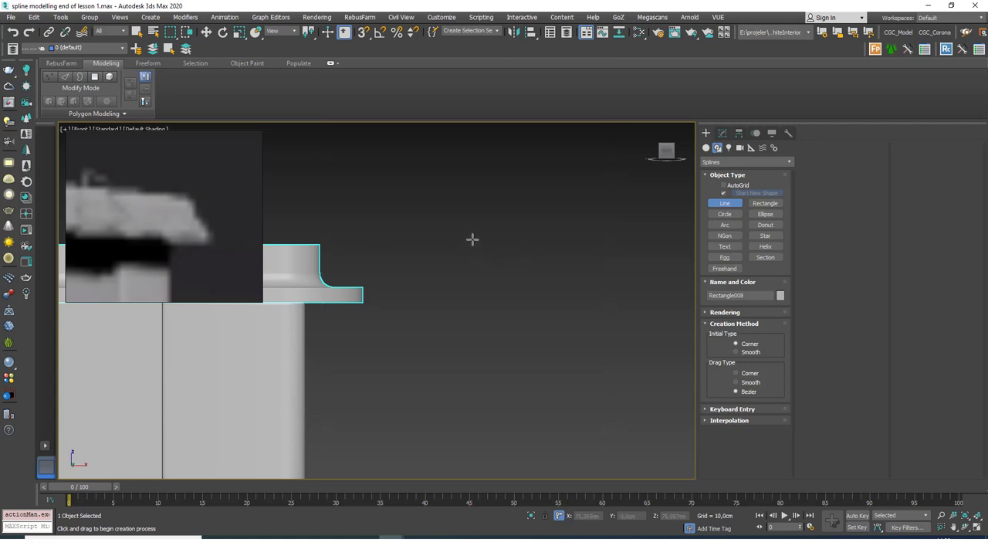
Draw a guide rectangle beside the tabletop trim in the Front view and set its length and width to 2 cm
{"action": "left_click", "coordinate": [765, 203]}
{"action": "left_click_drag", "start_coordinate": [480, 291], "coordinate": [544, 237]}
{"action": "left_click", "coordinate": [721, 133]}
{"action": "double_click", "coordinate": [758, 307]}
{"action": "type", "text": "2"}
{"action": "key", "text": "Return"}
{"action": "double_click", "coordinate": [757, 316]}
{"action": "type", "text": "2"}
{"action": "key", "text": "Return"}
Start a line snapped to the guide square's corners, running down its left edge and along its bottom edge
{"action": "middle_click_drag", "start_coordinate": [501, 292], "coordinate": [479, 287]}
{"action": "scroll", "coordinate": [476, 271], "scroll_direction": "up", "scroll_amount": 3}
{"action": "scroll", "coordinate": [442, 255], "scroll_direction": "down", "scroll_amount": 2}
{"action": "scroll", "coordinate": [524, 231], "scroll_direction": "up", "scroll_amount": 2}
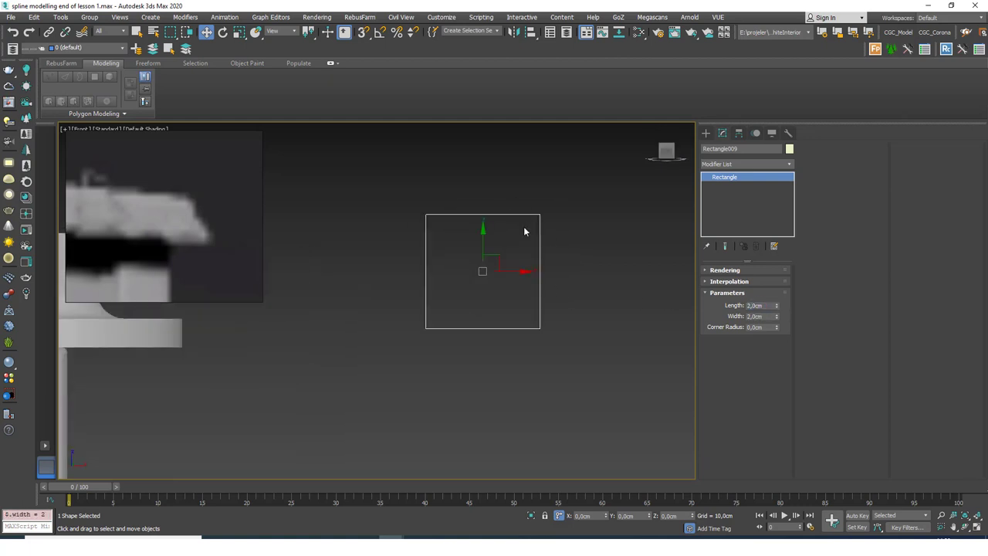
{"action": "scroll", "coordinate": [527, 226], "scroll_direction": "up", "scroll_amount": 2}
{"action": "left_click", "coordinate": [705, 133]}
{"action": "left_click", "coordinate": [722, 204]}
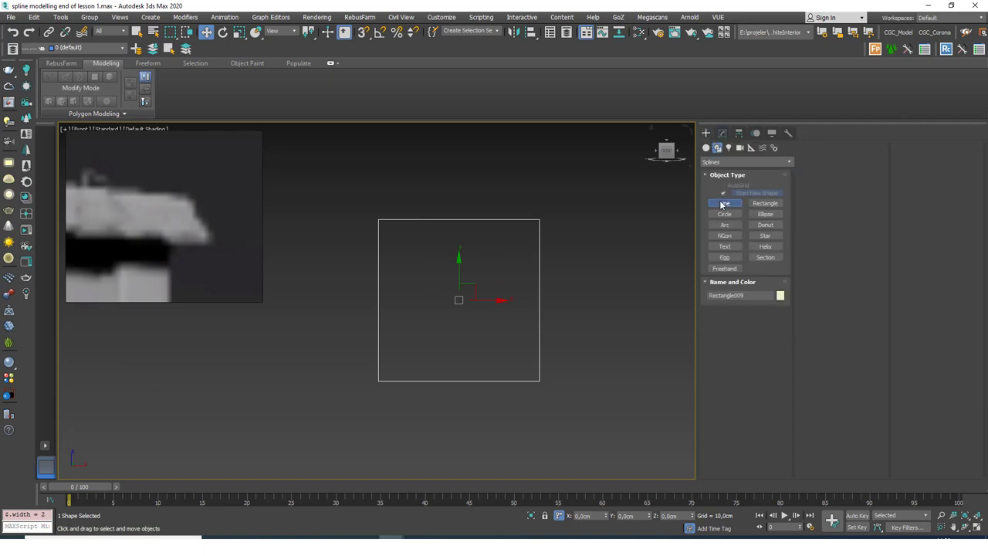
{"action": "left_click", "coordinate": [363, 33]}
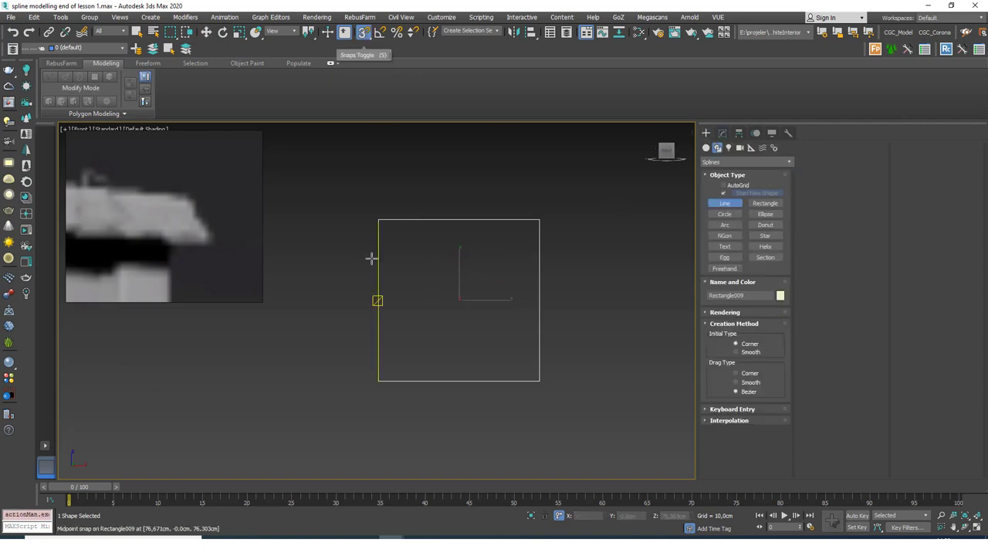
{"action": "left_click", "coordinate": [380, 219]}
{"action": "left_click", "coordinate": [378, 379]}
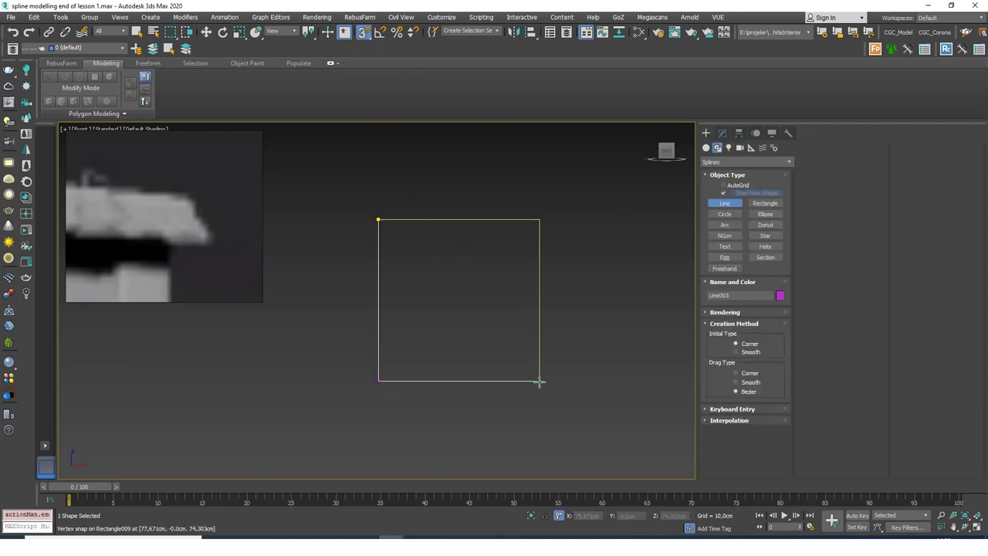
{"action": "left_click", "coordinate": [538, 379]}
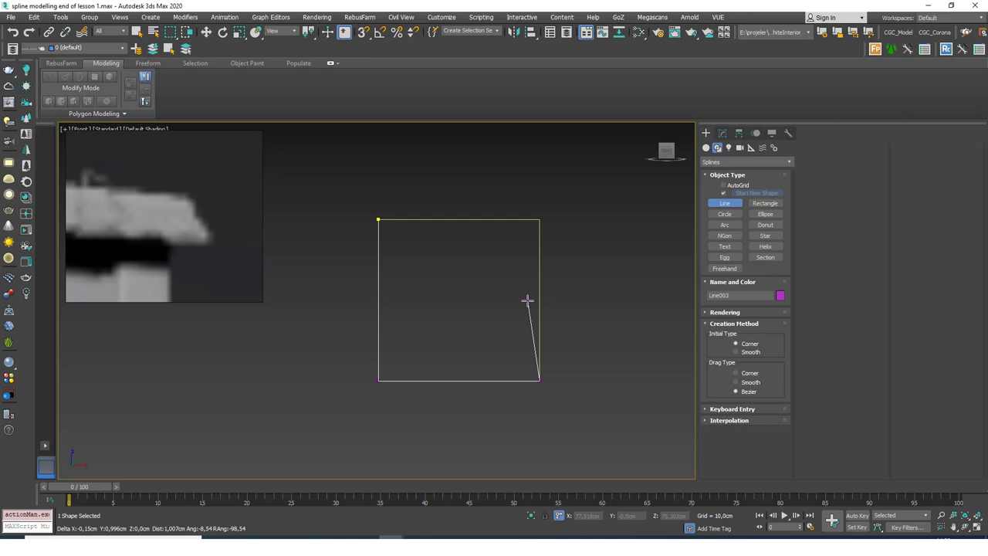
Continue the line unsnapped in three stair steps up to the square's top edge, and close the spline at its start point
{"action": "left_click", "coordinate": [534, 359], "text": "shift"}
{"action": "left_click", "coordinate": [523, 358], "text": "shift"}
{"action": "left_click", "coordinate": [517, 340], "text": "shift"}
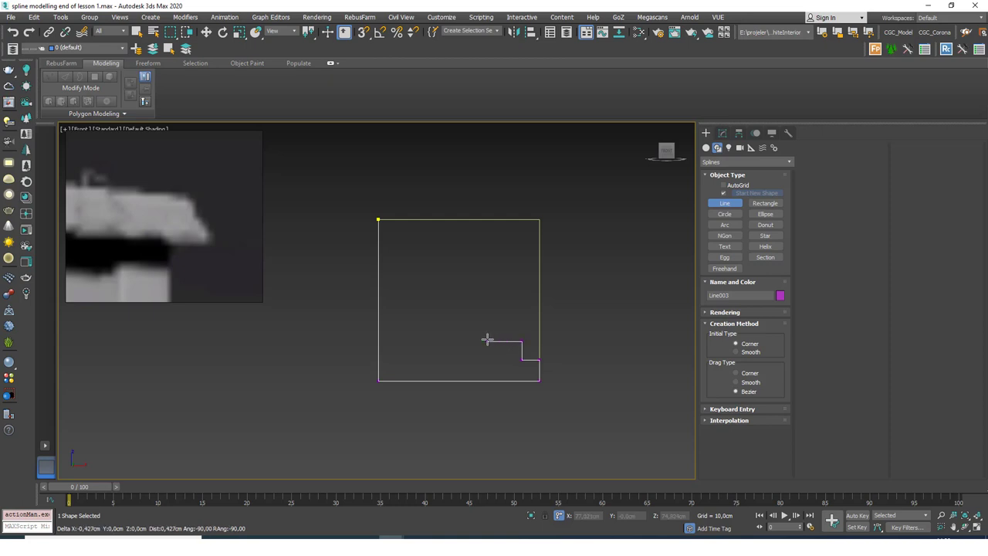
{"action": "left_click", "coordinate": [501, 340], "text": "shift"}
{"action": "left_click", "coordinate": [499, 318], "text": "shift"}
{"action": "left_click", "coordinate": [474, 309], "text": "shift"}
{"action": "left_click", "coordinate": [475, 221], "text": "shift"}
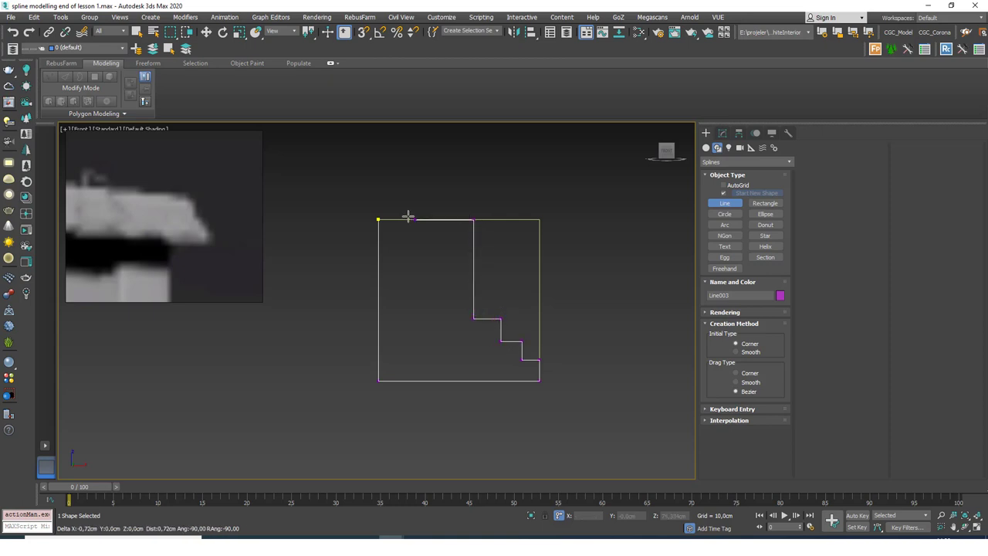
{"action": "left_click", "coordinate": [378, 220]}
{"action": "left_click", "coordinate": [474, 282]}
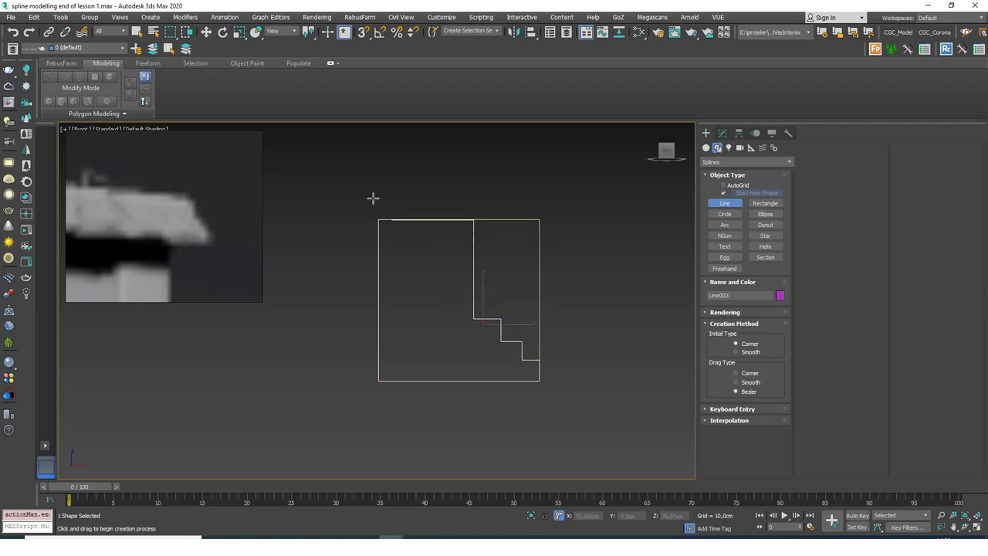
{"action": "right_click", "coordinate": [480, 309]}
Align the profile's top-right vertex with its top-left vertex by copying the absolute Z coordinate across
{"action": "scroll", "coordinate": [511, 296], "scroll_direction": "up", "scroll_amount": 3}
{"action": "middle_click_drag", "start_coordinate": [511, 296], "coordinate": [521, 298]}
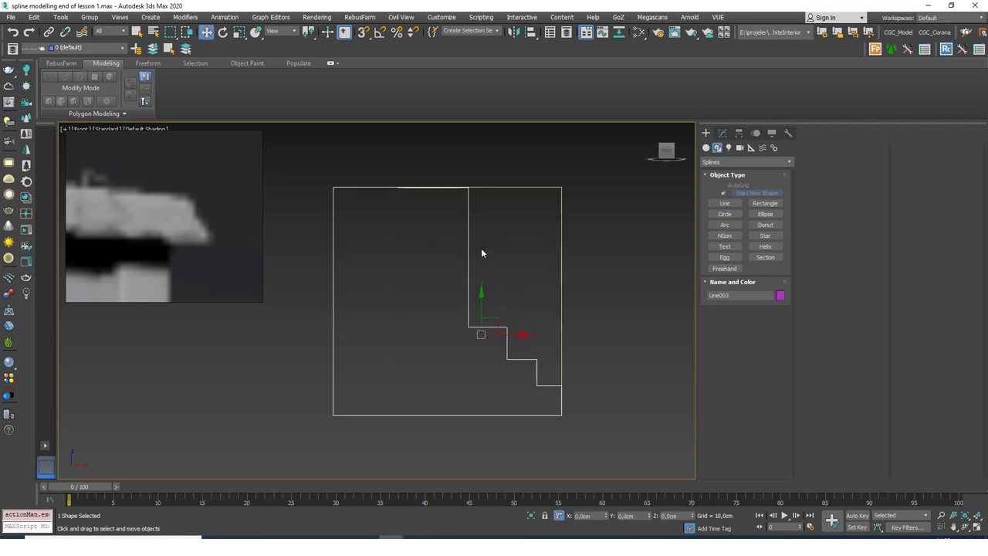
{"action": "key", "text": "1"}
{"action": "left_click_drag", "start_coordinate": [329, 170], "coordinate": [353, 204]}
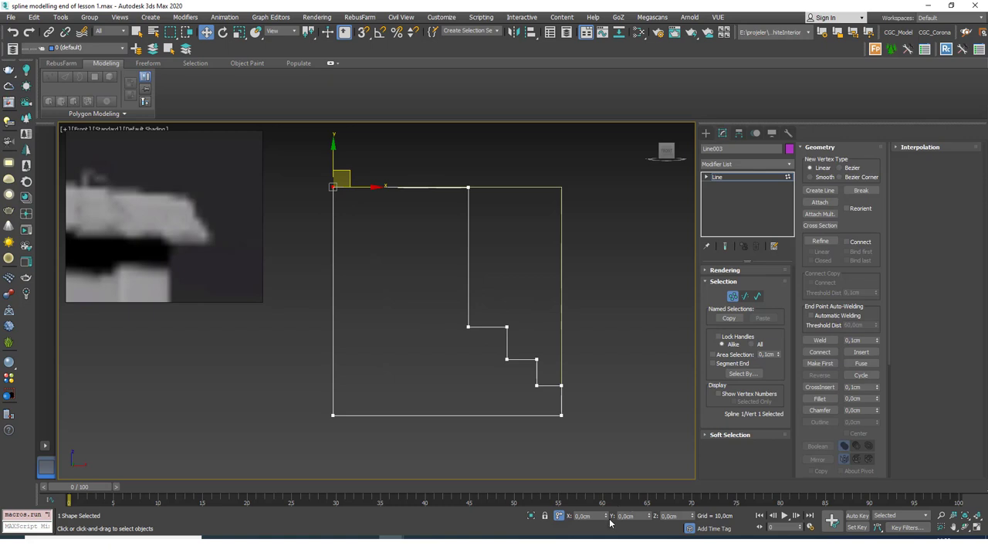
{"action": "left_click", "coordinate": [559, 516]}
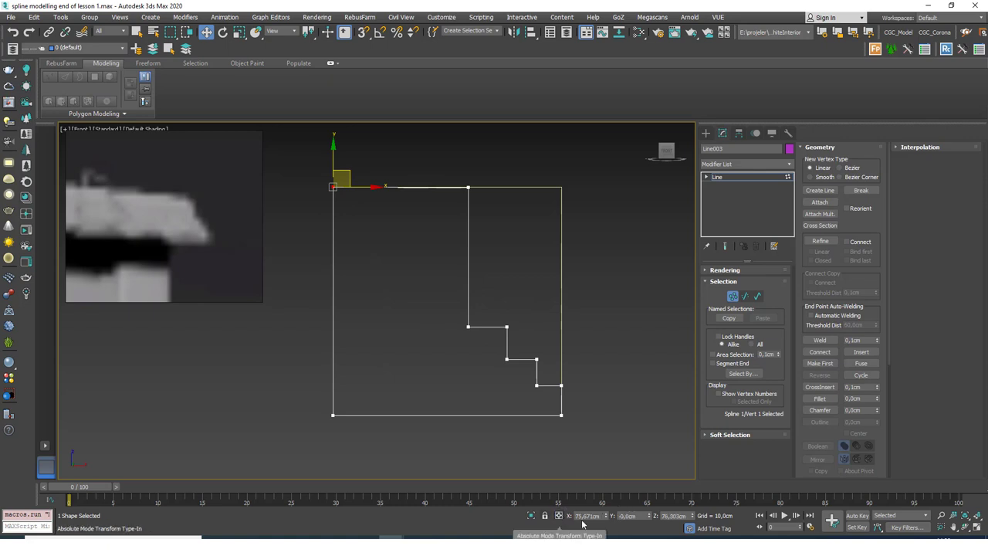
{"action": "left_click", "coordinate": [673, 515]}
{"action": "key", "text": "ctrl+c"}
{"action": "left_click", "coordinate": [467, 187]}
{"action": "key", "text": "ctrl+v"}
Fillet the profile's top-right corner with a large radius and the six stair-step vertices with a small one
{"action": "middle_click_drag", "start_coordinate": [531, 336], "coordinate": [534, 335]}
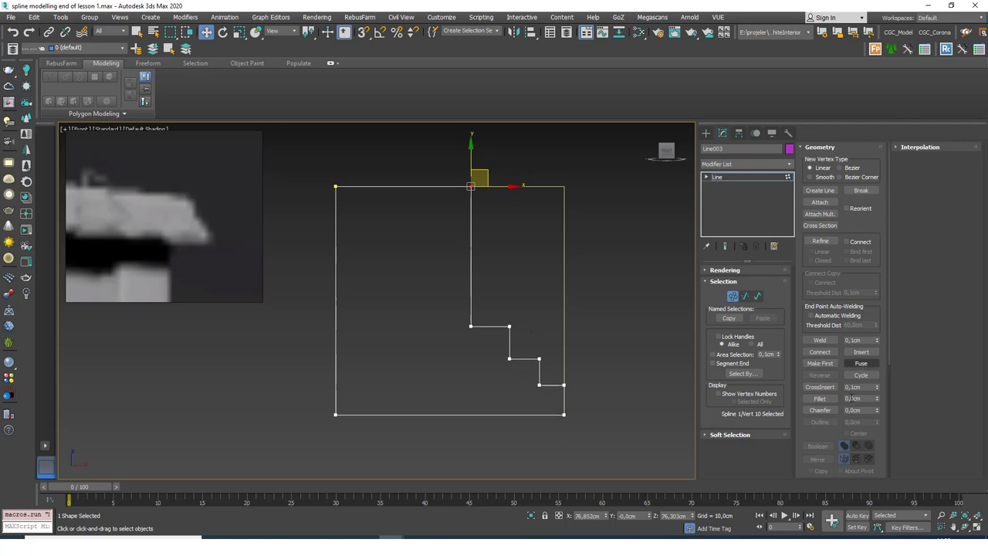
{"action": "left_click_drag", "start_coordinate": [878, 398], "coordinate": [878, 397]}
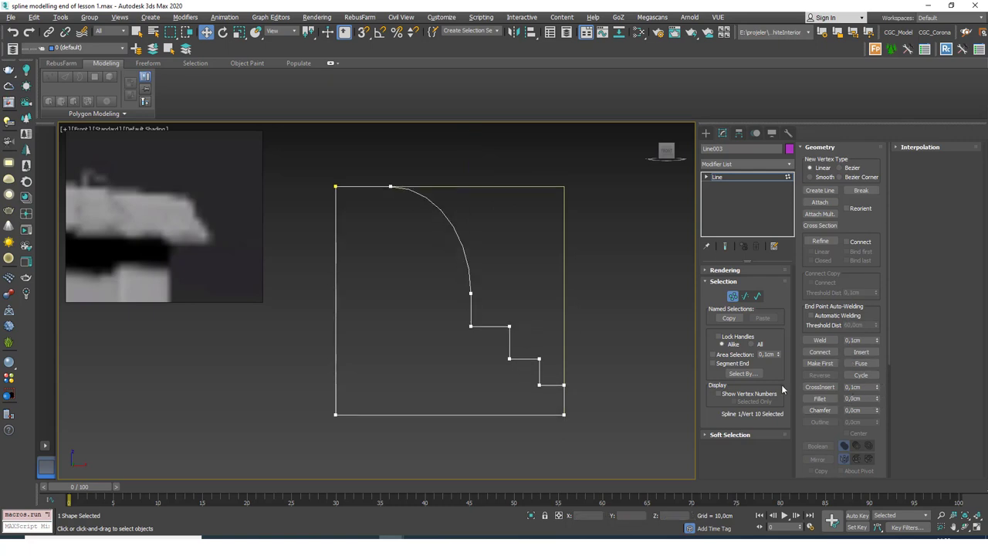
{"action": "left_click_drag", "start_coordinate": [577, 383], "coordinate": [580, 388]}
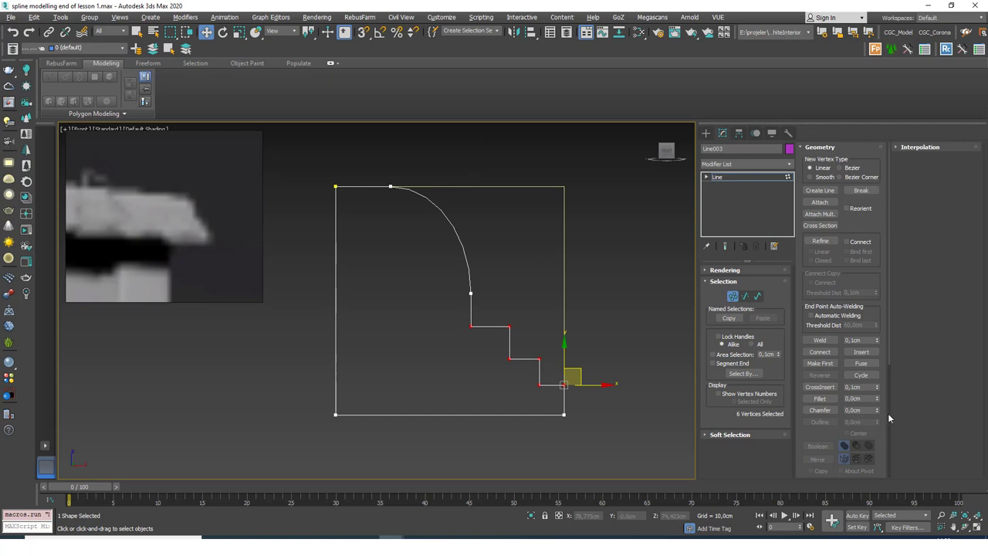
{"action": "left_click_drag", "start_coordinate": [877, 399], "coordinate": [878, 396]}
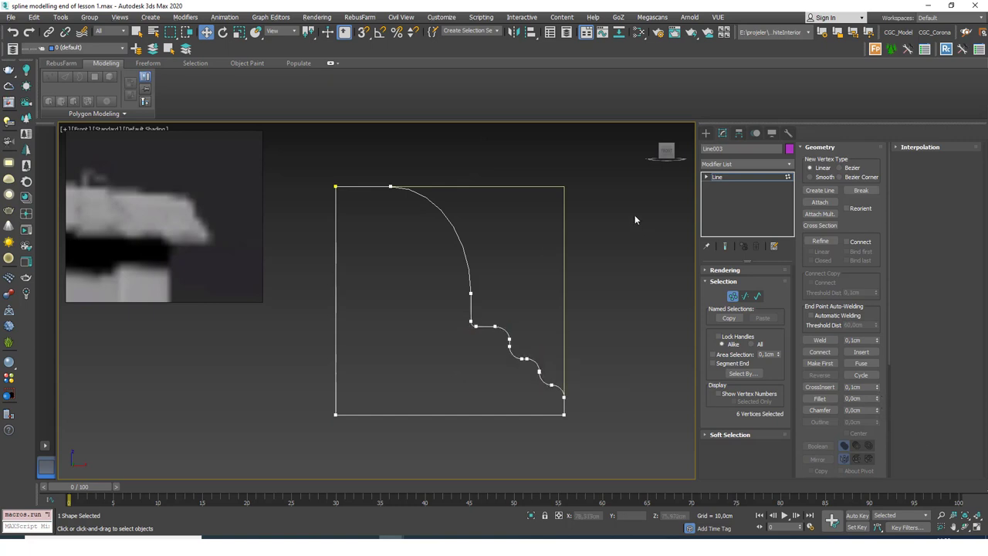
{"action": "left_click", "coordinate": [748, 177]}
Switch the tabletop trim's Sweep to a custom section and pick the new molding profile as an instance
{"action": "scroll", "coordinate": [537, 265], "scroll_direction": "down", "scroll_amount": 5}
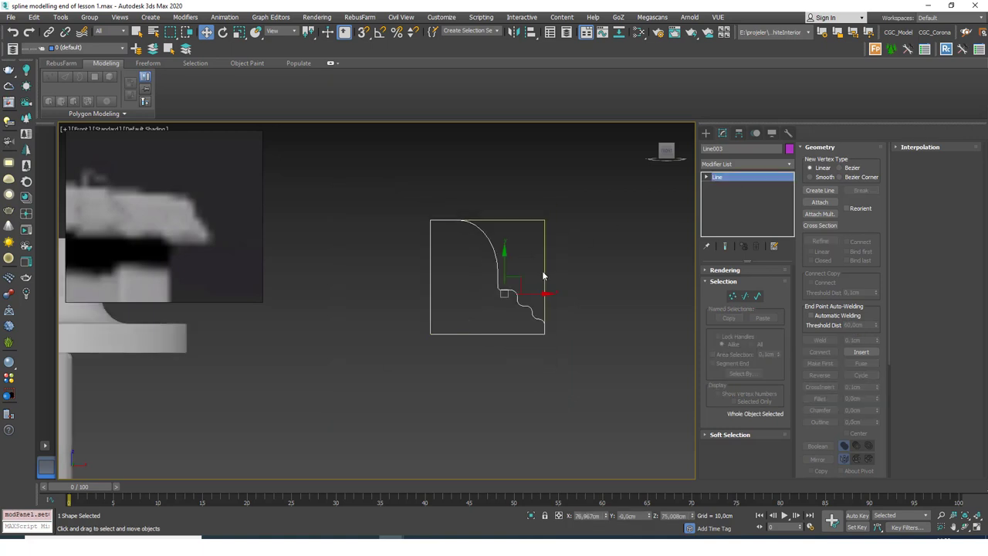
{"action": "key", "text": "F3"}
{"action": "middle_click_drag", "start_coordinate": [277, 307], "coordinate": [361, 311]}
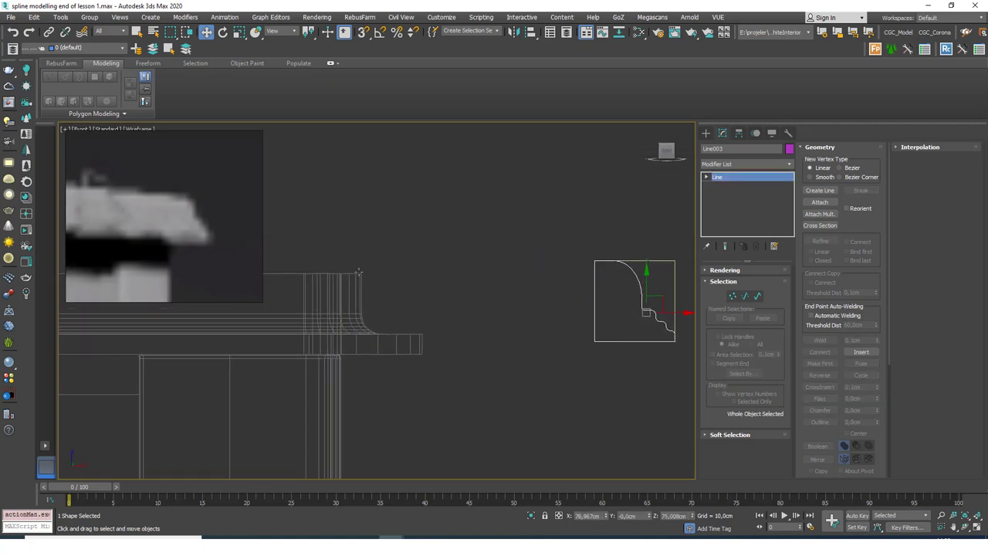
{"action": "left_click", "coordinate": [359, 303]}
{"action": "key", "text": "F3"}
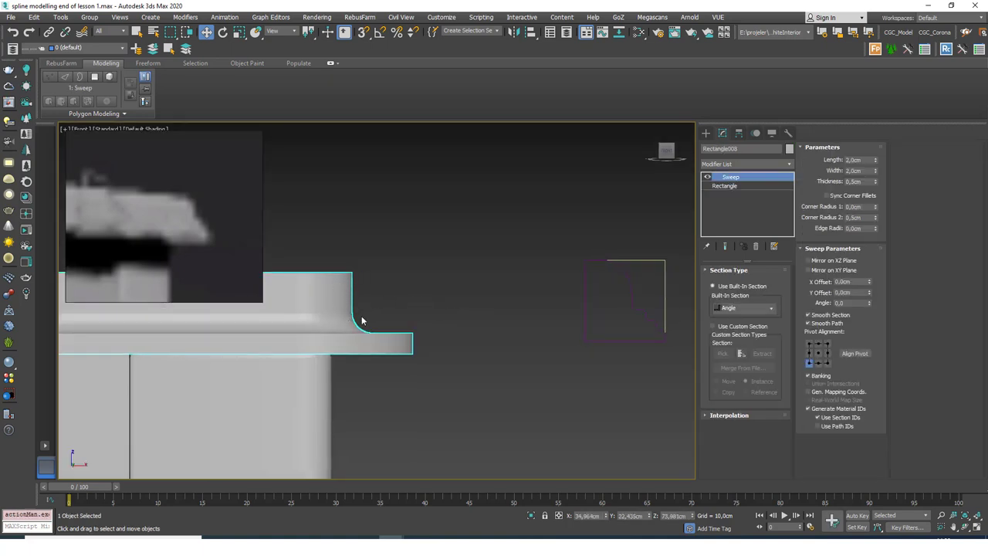
{"action": "left_click", "coordinate": [720, 328]}
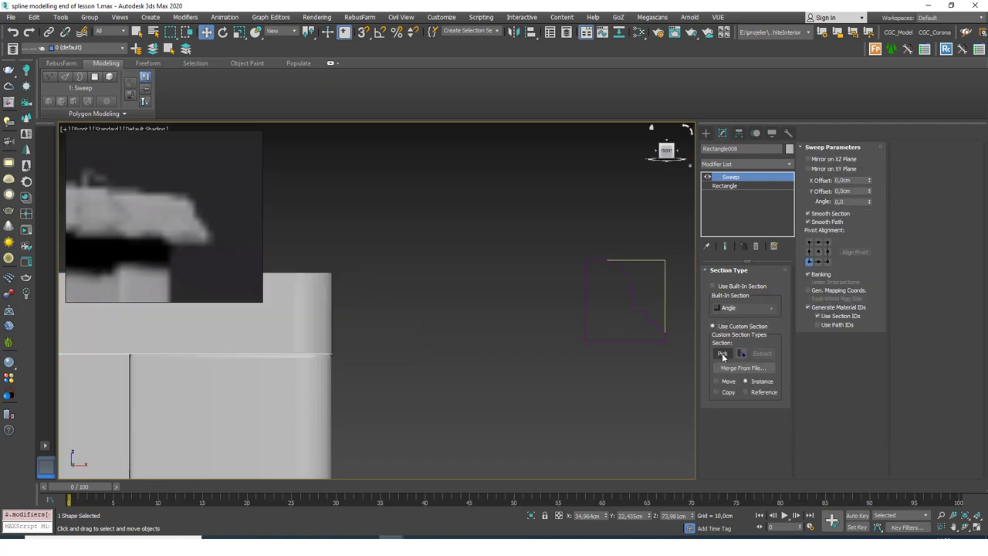
{"action": "left_click", "coordinate": [722, 354]}
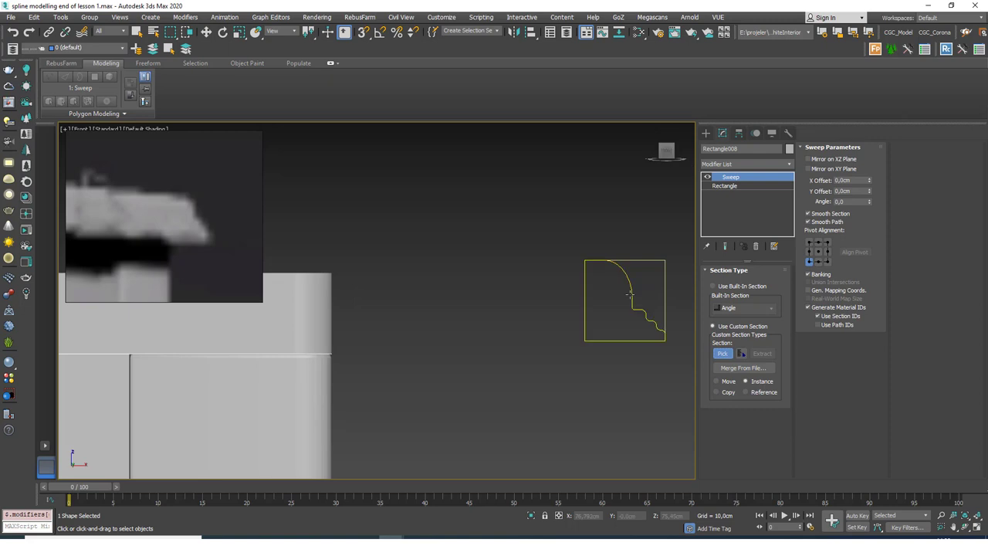
{"action": "left_click", "coordinate": [630, 295]}
Frame the tabletop in a Perspective view with edged faces off to examine the new molding
{"action": "middle_click_drag", "start_coordinate": [437, 315], "coordinate": [481, 338], "text": "alt"}
{"action": "left_click", "coordinate": [648, 318]}
{"action": "key", "text": "F4"}
{"action": "scroll", "coordinate": [629, 316], "scroll_direction": "down", "scroll_amount": 2}
{"action": "scroll", "coordinate": [566, 341], "scroll_direction": "down", "scroll_amount": 3}
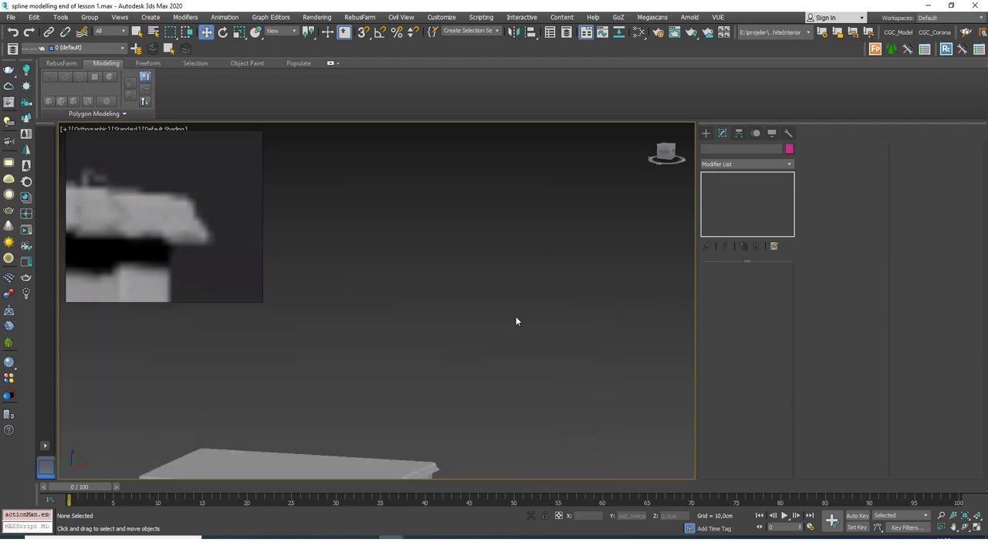
{"action": "left_click", "coordinate": [337, 458]}
{"action": "key", "text": "z"}
{"action": "key", "text": "p"}
{"action": "scroll", "coordinate": [388, 379], "scroll_direction": "down", "scroll_amount": 2}
{"action": "middle_click_drag", "start_coordinate": [456, 358], "coordinate": [500, 352], "text": "alt"}
Select the bottom board together with the apron panels and drawer parts beneath the tabletop
{"action": "left_click", "coordinate": [375, 309]}
{"action": "left_click", "coordinate": [376, 324]}
{"action": "middle_click_drag", "start_coordinate": [435, 333], "coordinate": [359, 332], "text": "alt"}
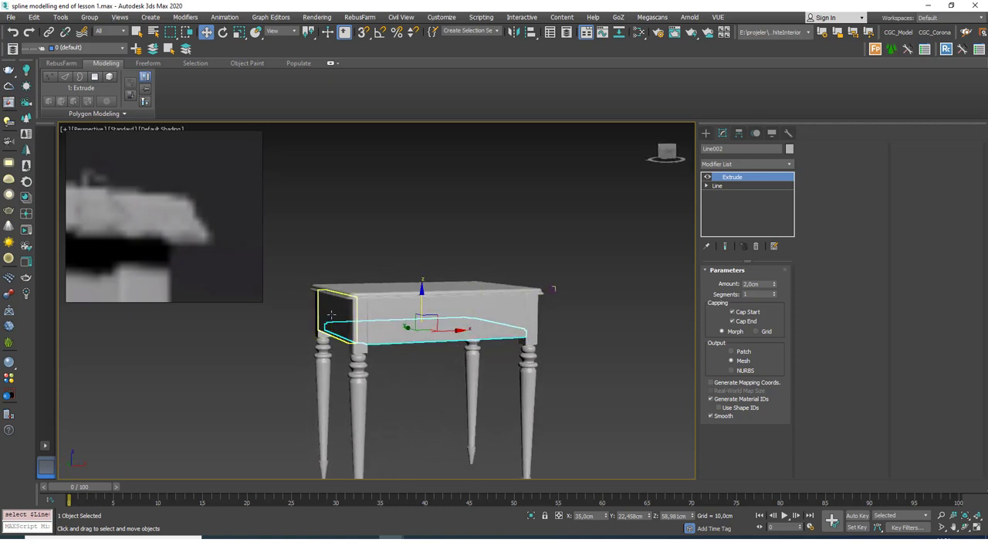
{"action": "left_click", "coordinate": [330, 317], "text": "ctrl"}
{"action": "left_click", "coordinate": [465, 323], "text": "ctrl"}
{"action": "mouse_move", "coordinate": [465, 323]}
{"action": "middle_mouse_down", "text": "alt"}
{"action": "mouse_move", "coordinate": [452, 334]}
{"action": "mouse_move", "coordinate": [462, 308]}
{"action": "middle_mouse_up", "text": "alt"}
{"action": "left_click", "coordinate": [452, 335], "text": "ctrl"}
{"action": "scroll", "coordinate": [489, 294], "scroll_direction": "up", "scroll_amount": 5}
{"action": "left_click", "coordinate": [521, 294], "text": "ctrl"}
{"action": "scroll", "coordinate": [551, 375], "scroll_direction": "down", "scroll_amount": 3}
{"action": "middle_click_drag", "start_coordinate": [551, 376], "coordinate": [485, 385], "text": "alt"}
{"action": "left_click", "coordinate": [571, 369], "text": "ctrl"}
{"action": "middle_click_drag", "start_coordinate": [571, 369], "coordinate": [489, 388], "text": "alt"}
{"action": "left_click", "coordinate": [518, 368], "text": "ctrl"}
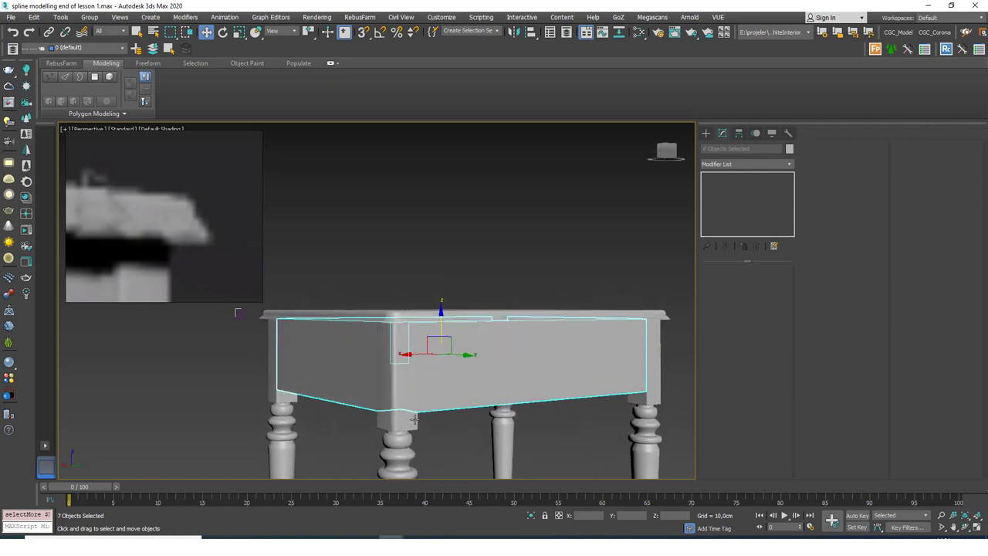
Add the tabletop and its swept molding to the selection and isolate the selected parts
{"action": "middle_click_drag", "start_coordinate": [483, 425], "coordinate": [467, 411], "text": "alt"}
{"action": "left_click", "coordinate": [605, 326], "text": "ctrl"}
{"action": "scroll", "coordinate": [652, 337], "scroll_direction": "up", "scroll_amount": 4}
{"action": "middle_click_drag", "start_coordinate": [652, 338], "coordinate": [576, 329]}
{"action": "scroll", "coordinate": [576, 329], "scroll_direction": "up", "scroll_amount": 3}
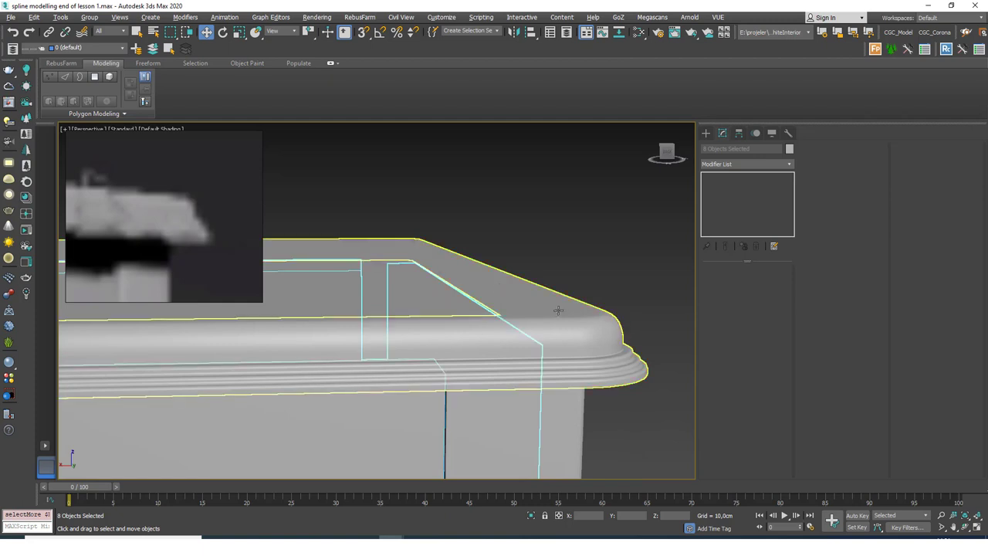
{"action": "scroll", "coordinate": [535, 346], "scroll_direction": "down", "scroll_amount": 1}
{"action": "middle_click_drag", "start_coordinate": [568, 403], "coordinate": [581, 431]}
{"action": "left_click", "coordinate": [407, 320], "text": "ctrl"}
{"action": "scroll", "coordinate": [571, 341], "scroll_direction": "down", "scroll_amount": 6}
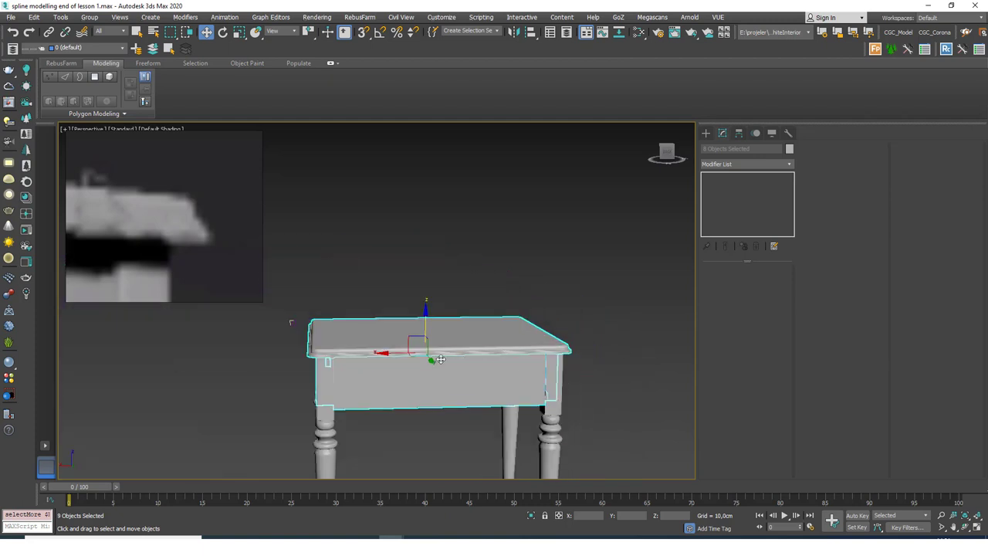
{"action": "key", "text": "alt+q"}
{"action": "middle_click_drag", "start_coordinate": [392, 368], "coordinate": [531, 369], "text": "alt"}
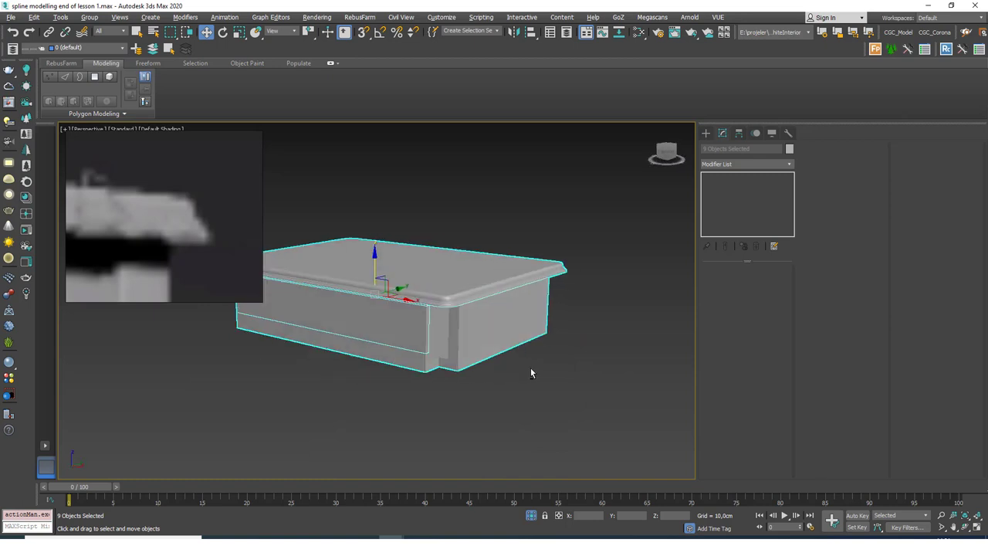
Apply a Chamfer modifier with an amount of 0.062 cm to the isolated parts and check its edges with edged faces shown
{"action": "left_click", "coordinate": [747, 165]}
{"action": "type", "text": "ch"}
{"action": "key", "text": "Return"}
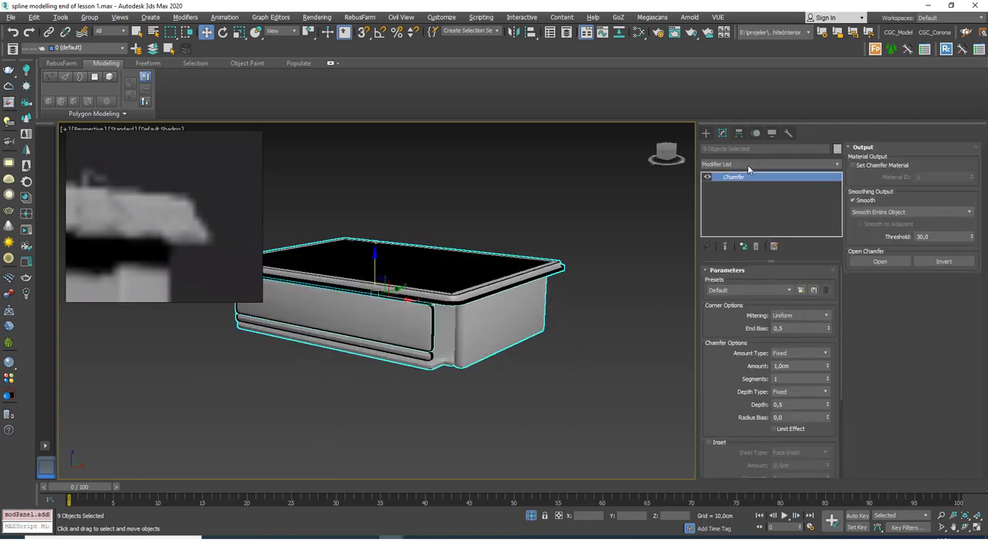
{"action": "right_click", "coordinate": [828, 365]}
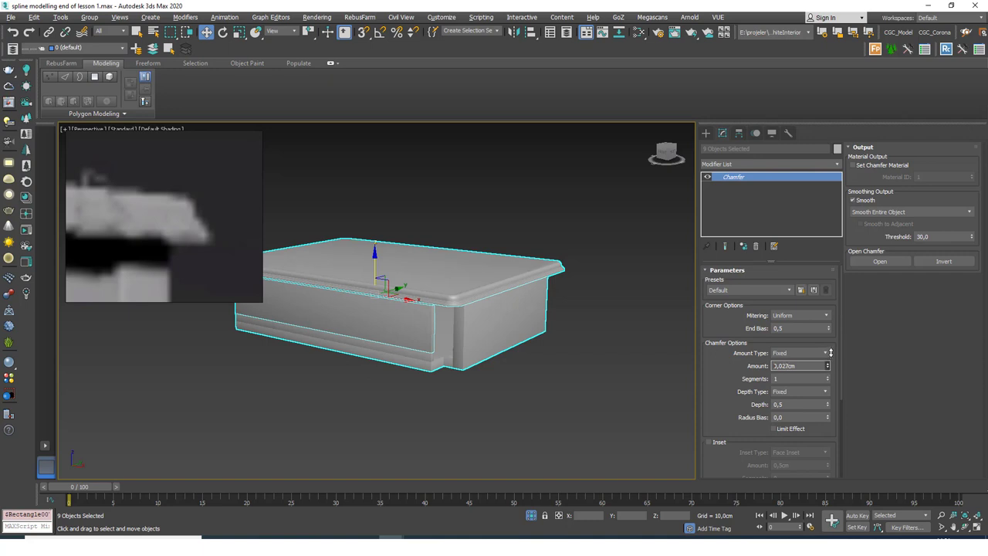
{"action": "scroll", "coordinate": [429, 359], "scroll_direction": "up", "scroll_amount": 10}
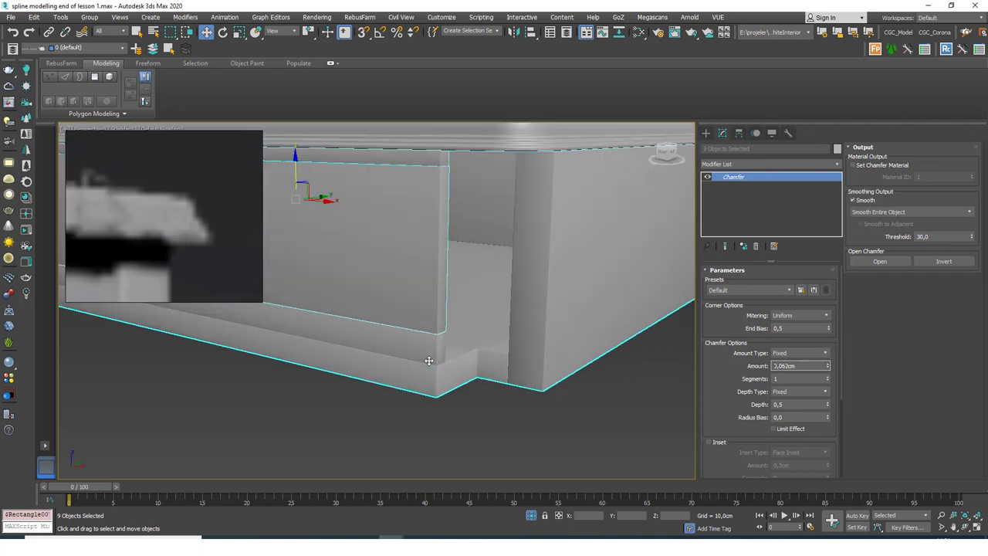
{"action": "key", "text": "F4"}
{"action": "scroll", "coordinate": [429, 361], "scroll_direction": "down", "scroll_amount": 12}
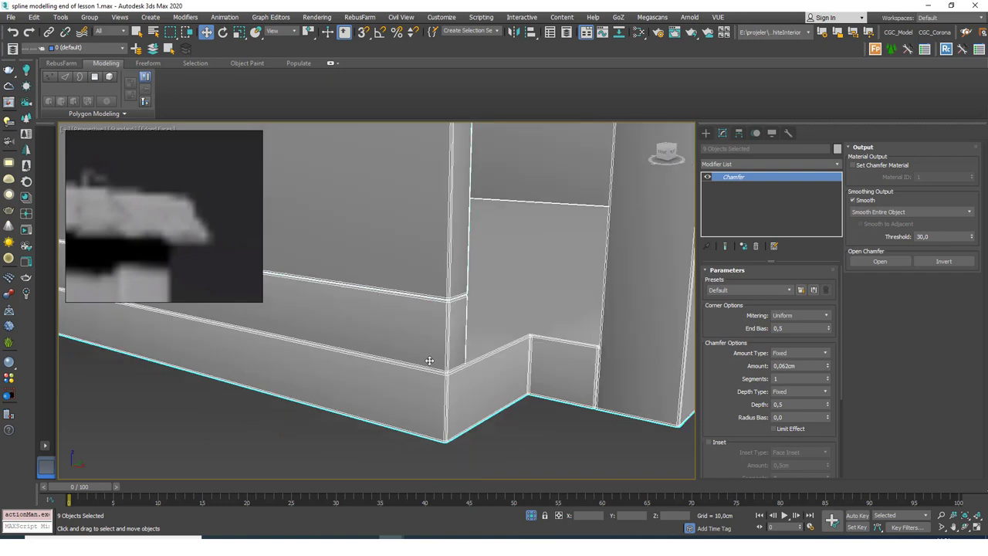
Clear the selection, turn off edged faces and examine the smooth shading around the tabletop's chamfered corner and molding
{"action": "left_click", "coordinate": [623, 358]}
{"action": "key", "text": "F4"}
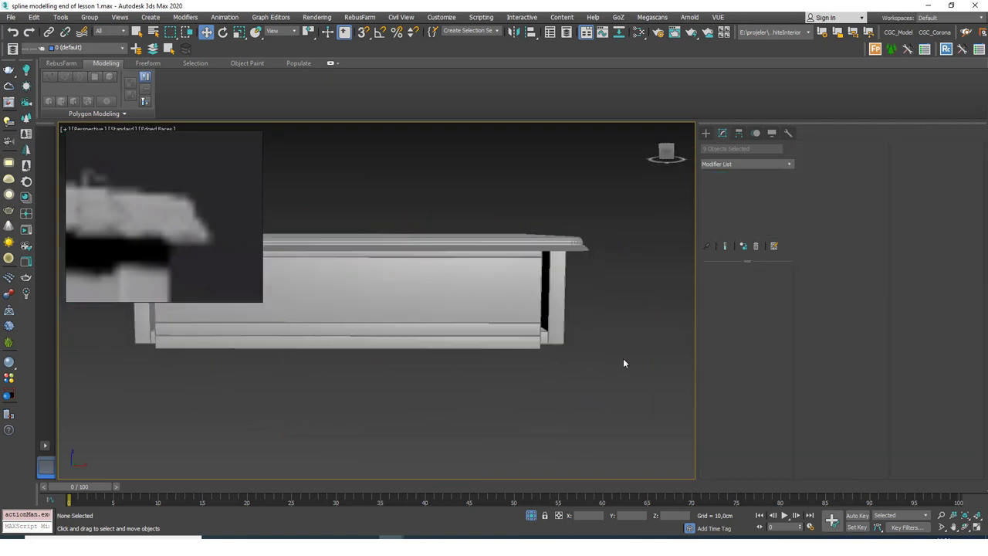
{"action": "scroll", "coordinate": [540, 324], "scroll_direction": "up", "scroll_amount": 6}
{"action": "scroll", "coordinate": [472, 351], "scroll_direction": "up", "scroll_amount": 5}
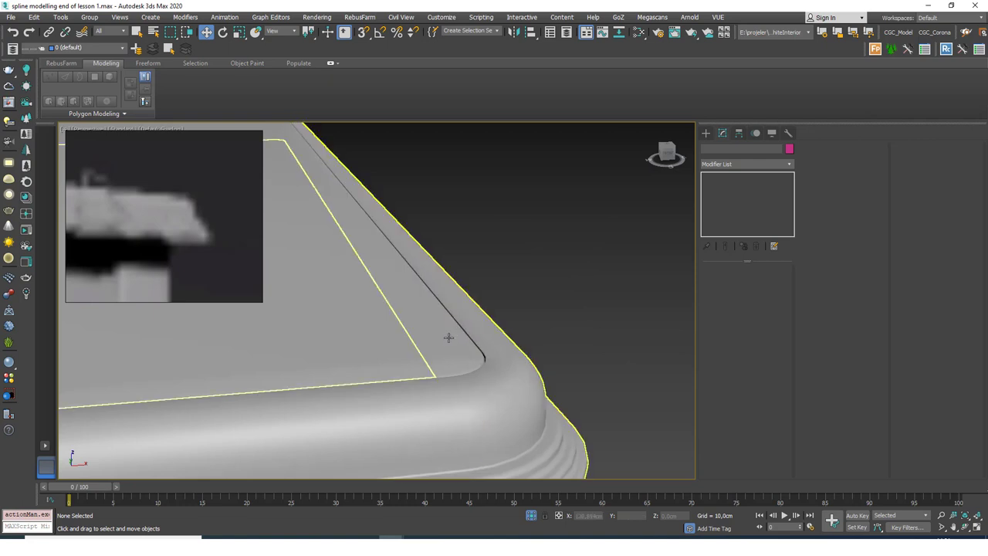
{"action": "scroll", "coordinate": [571, 296], "scroll_direction": "down", "scroll_amount": 8}
{"action": "scroll", "coordinate": [550, 313], "scroll_direction": "up", "scroll_amount": 2}
{"action": "middle_click_drag", "start_coordinate": [549, 310], "coordinate": [582, 308]}
{"action": "scroll", "coordinate": [582, 307], "scroll_direction": "down", "scroll_amount": 3}
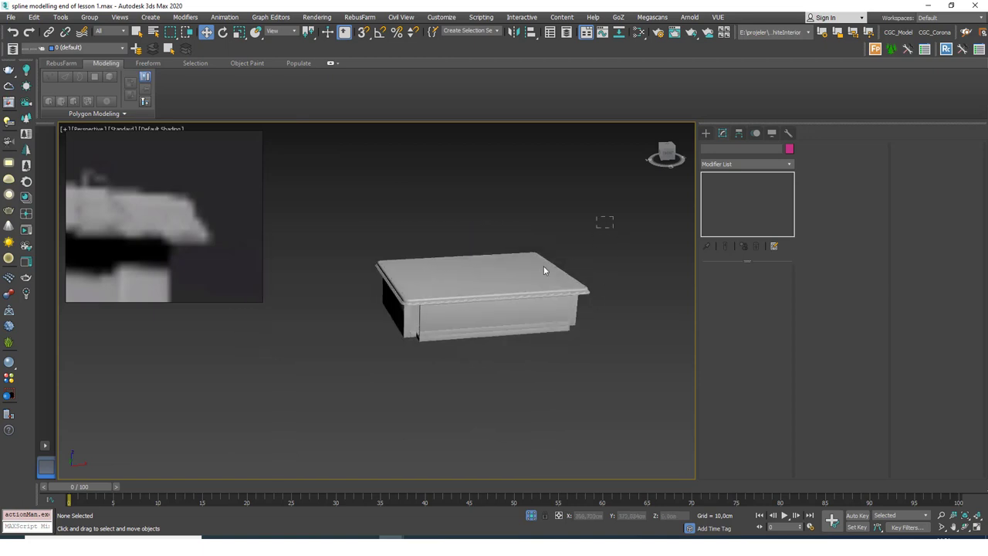
Select all the isolated table parts and set their Chamfer smoothing output to Smooth Chamfers Only
{"action": "left_click_drag", "start_coordinate": [594, 230], "coordinate": [519, 339]}
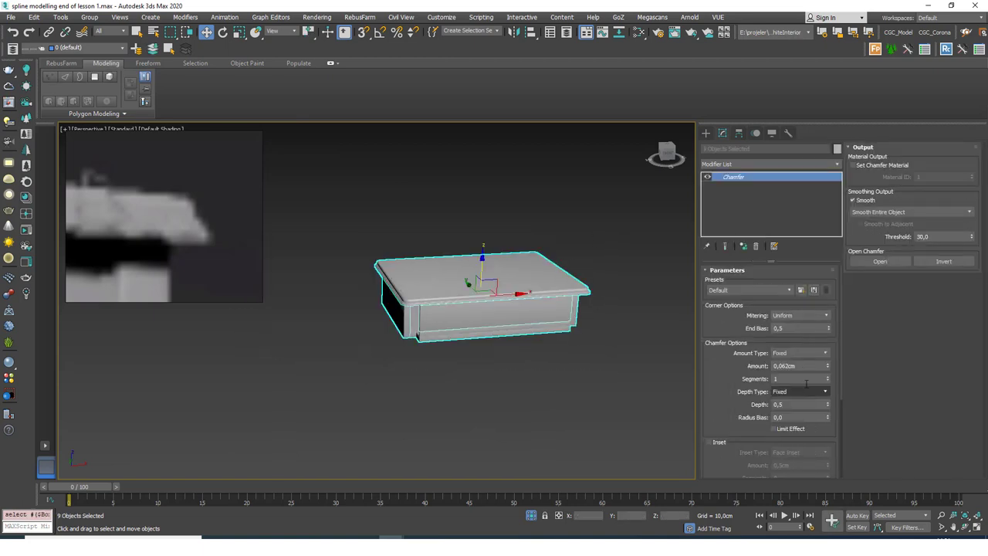
{"action": "left_click", "coordinate": [906, 211]}
{"action": "left_click", "coordinate": [887, 233]}
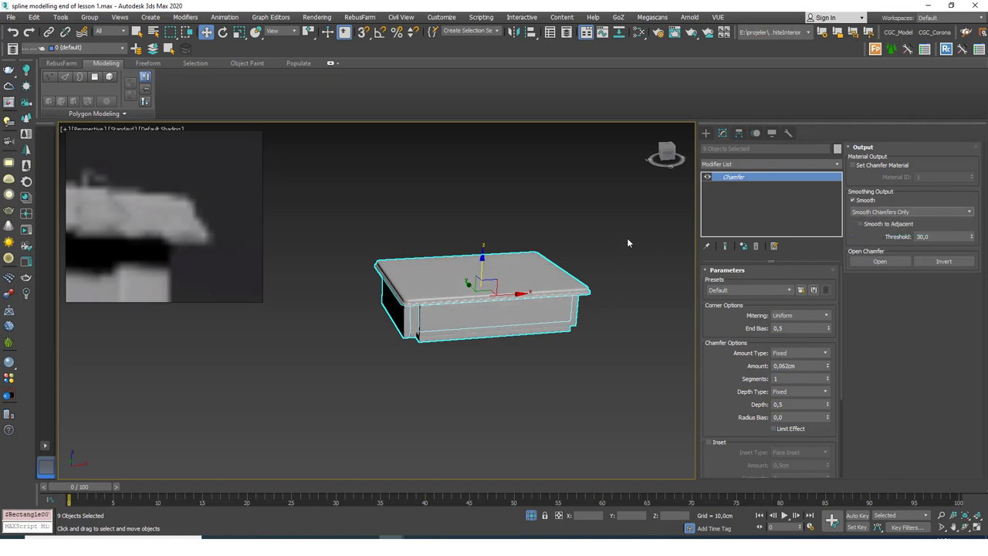
Deselect the parts and examine the shading of the tabletop molding and its chamfered edges from several angles
{"action": "left_click", "coordinate": [582, 309]}
{"action": "scroll", "coordinate": [582, 295], "scroll_direction": "up", "scroll_amount": 5}
{"action": "scroll", "coordinate": [582, 297], "scroll_direction": "up", "scroll_amount": 3}
{"action": "scroll", "coordinate": [571, 301], "scroll_direction": "down", "scroll_amount": 7}
{"action": "middle_click_drag", "start_coordinate": [572, 301], "coordinate": [501, 327], "text": "alt"}
{"action": "scroll", "coordinate": [506, 298], "scroll_direction": "up", "scroll_amount": 4}
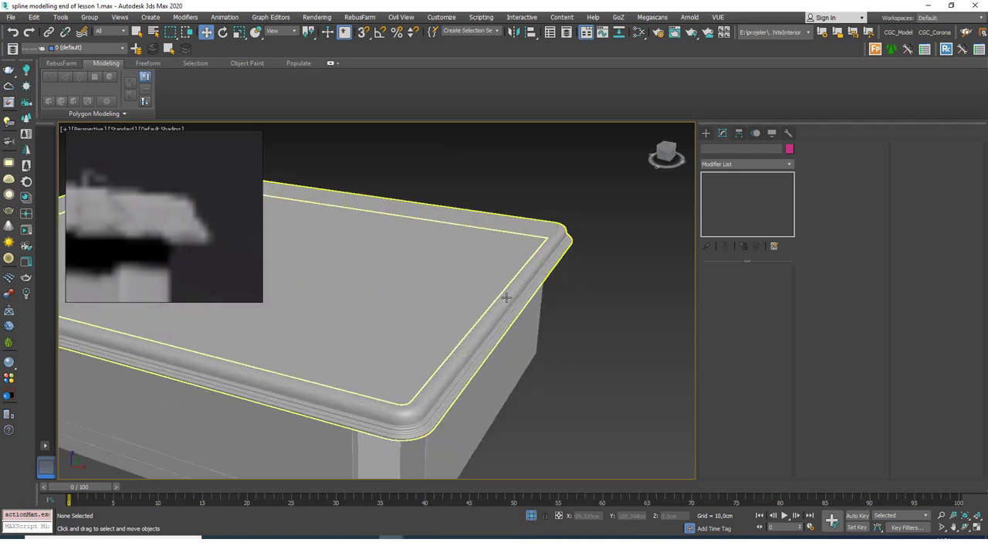
{"action": "scroll", "coordinate": [505, 297], "scroll_direction": "up", "scroll_amount": 3}
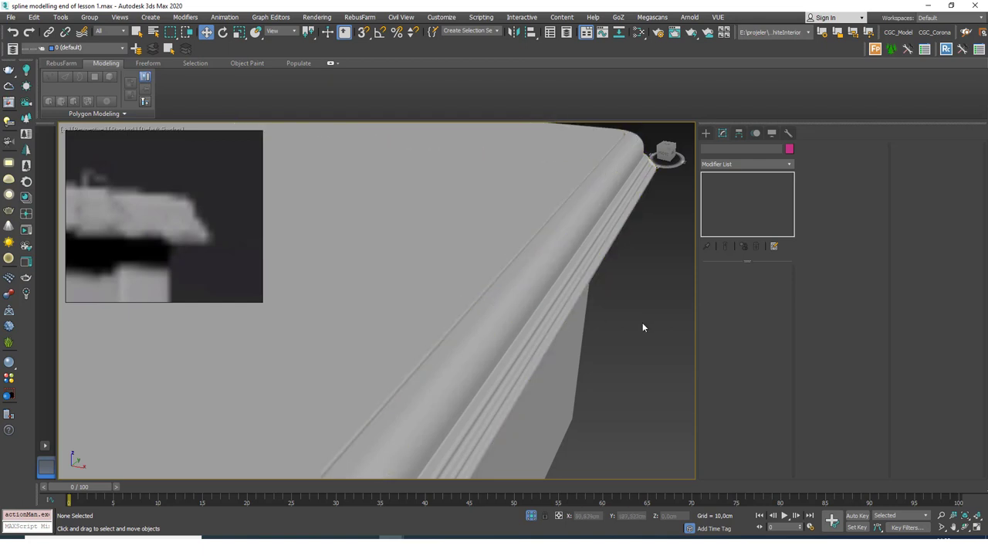
{"action": "scroll", "coordinate": [644, 326], "scroll_direction": "down", "scroll_amount": 6}
{"action": "middle_click_drag", "start_coordinate": [632, 389], "coordinate": [606, 358], "text": "alt"}
{"action": "middle_click_drag", "start_coordinate": [535, 364], "coordinate": [351, 347]}
End the isolation so that the whole table with its turned legs is shown again
{"action": "right_click", "coordinate": [536, 348]}
{"action": "left_click", "coordinate": [570, 269]}
{"action": "left_click", "coordinate": [570, 268]}
Examine the drawer front's chamfered edges up close, and check the complete table from several angles with nothing selected
{"action": "scroll", "coordinate": [533, 330], "scroll_direction": "up", "scroll_amount": 8}
{"action": "left_click", "coordinate": [533, 330]}
{"action": "middle_click_drag", "start_coordinate": [533, 330], "coordinate": [415, 326], "text": "alt"}
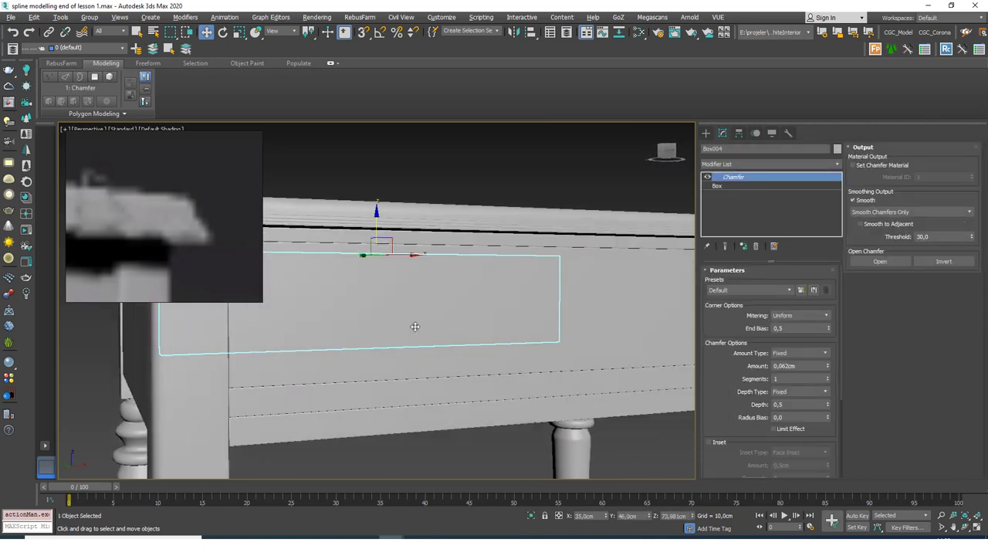
{"action": "scroll", "coordinate": [450, 323], "scroll_direction": "down", "scroll_amount": 4}
{"action": "middle_click_drag", "start_coordinate": [490, 319], "coordinate": [636, 253], "text": "alt"}
{"action": "scroll", "coordinate": [534, 332], "scroll_direction": "down", "scroll_amount": 4}
{"action": "left_click", "coordinate": [534, 312]}
{"action": "scroll", "coordinate": [532, 303], "scroll_direction": "up", "scroll_amount": 3}
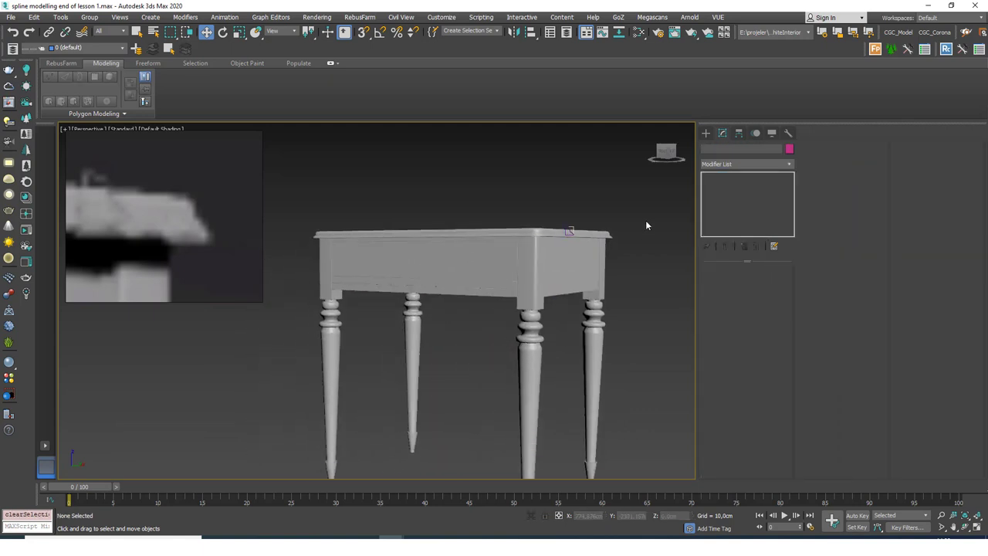